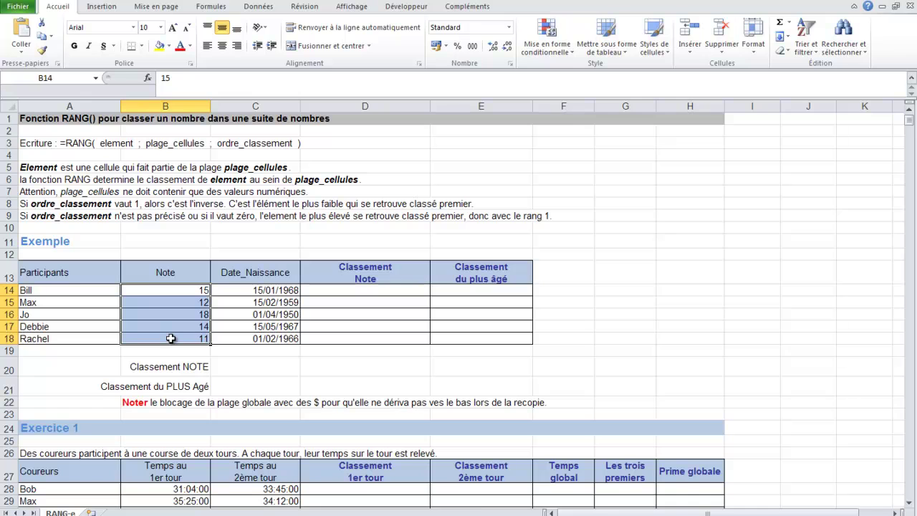
{"action": "left_click", "coordinate": [245, 290]}
{"action": "left_click_drag", "start_coordinate": [246, 290], "coordinate": [248, 338]}
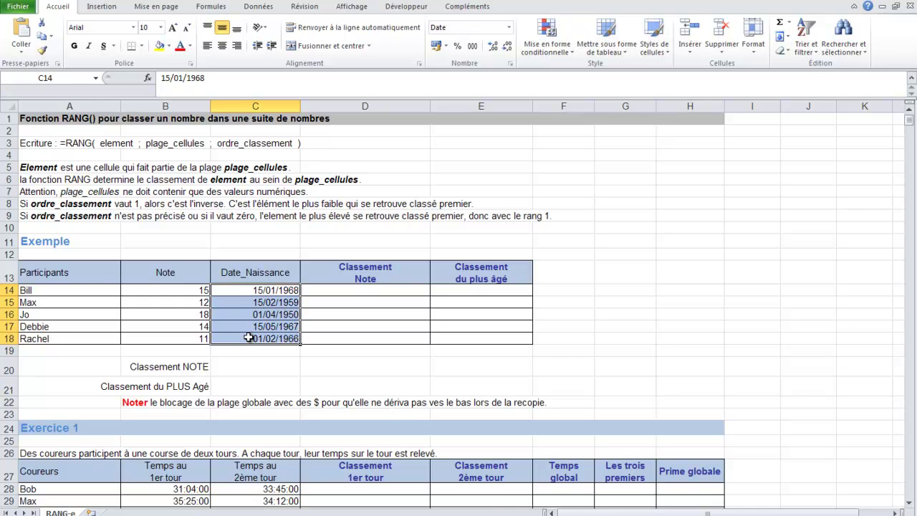
{"action": "left_click", "coordinate": [359, 287]}
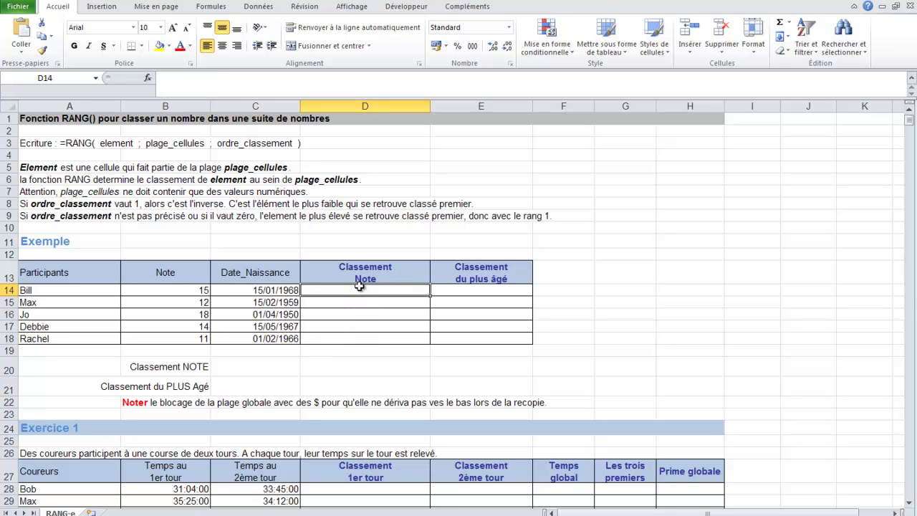
{"action": "left_click", "coordinate": [167, 289]}
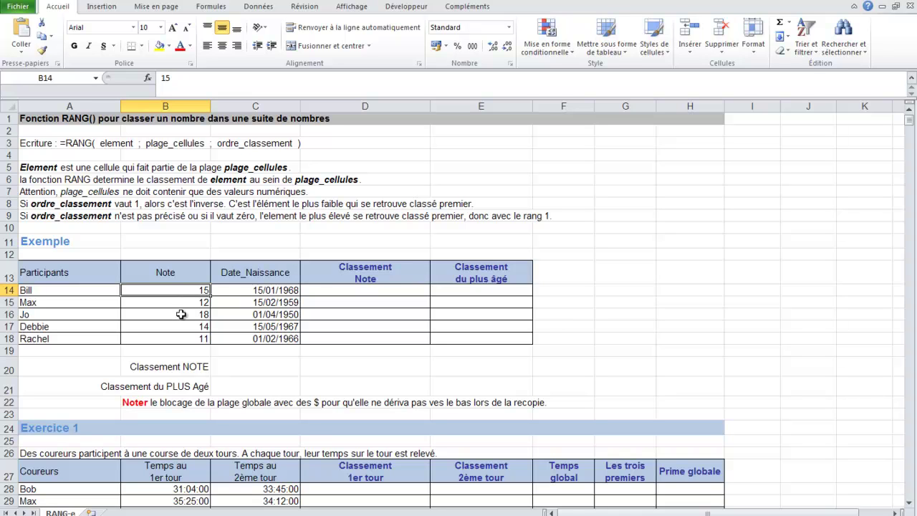
Start a RANG function in cell D14 and set its Nombre argument to B14.
{"action": "left_click", "coordinate": [321, 290]}
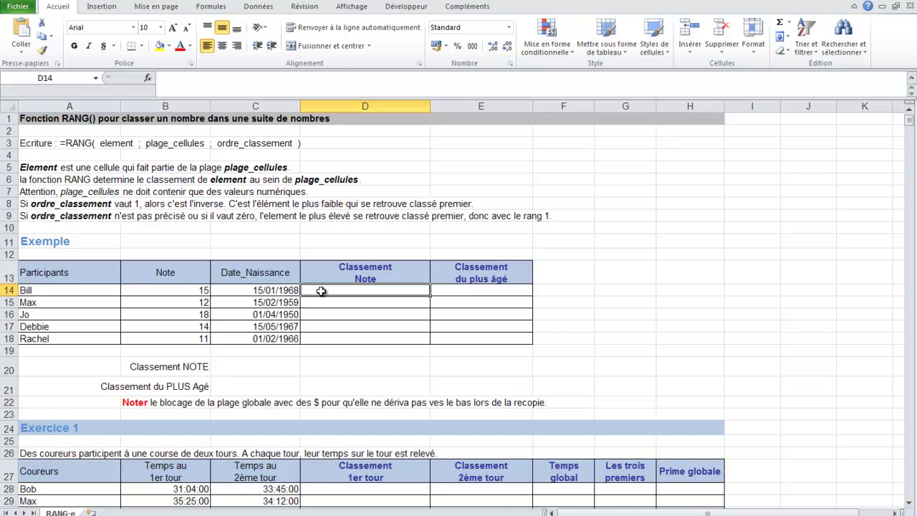
{"action": "type", "text": "=rang"}
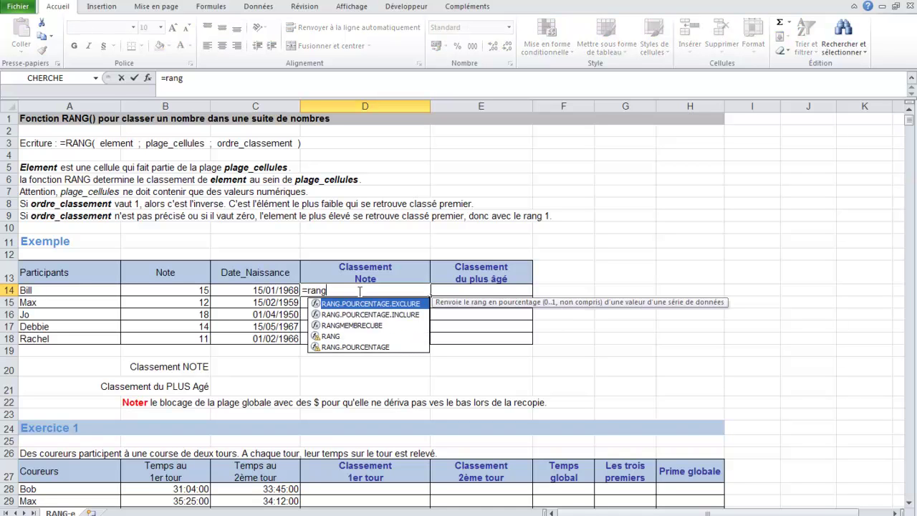
{"action": "double_click", "coordinate": [329, 336]}
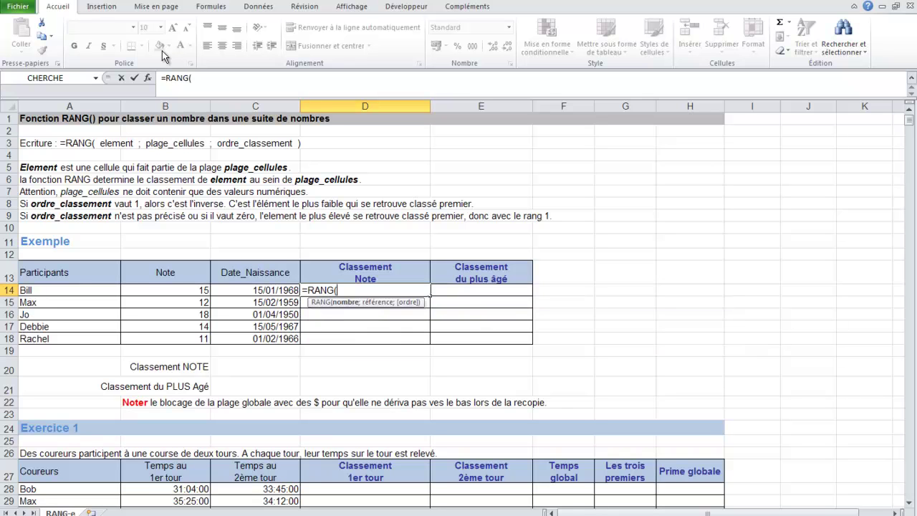
{"action": "left_click", "coordinate": [147, 78]}
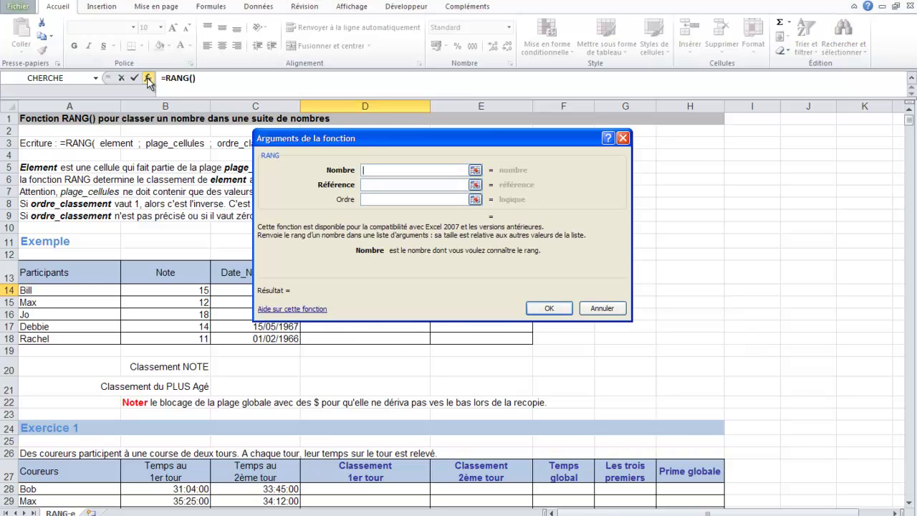
{"action": "left_click_drag", "start_coordinate": [327, 139], "coordinate": [503, 186]}
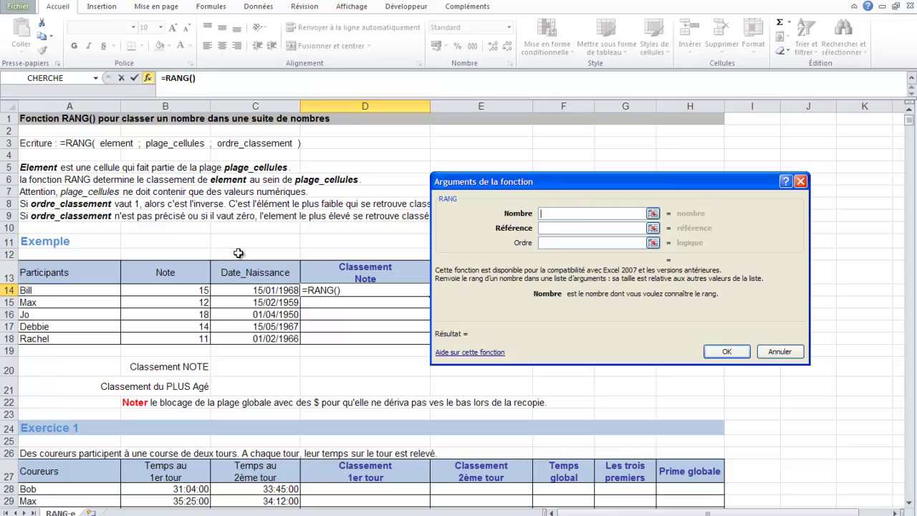
{"action": "left_click", "coordinate": [168, 289]}
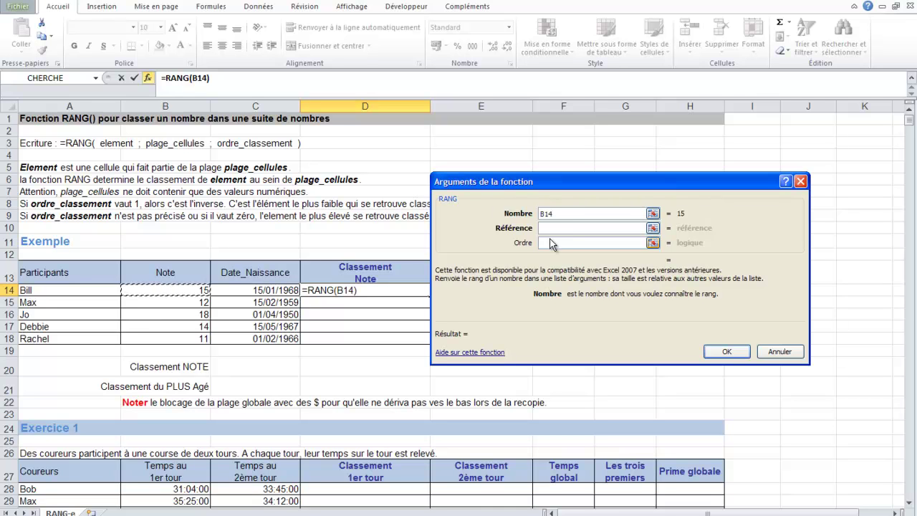
Set the Référence argument to the grades range B14:B18 and leave Ordre empty.
{"action": "left_click", "coordinate": [549, 228]}
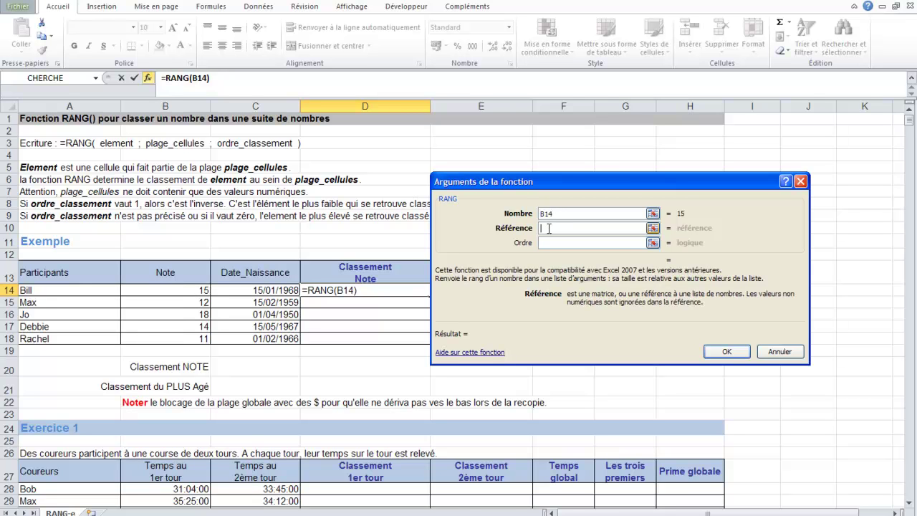
{"action": "left_click_drag", "start_coordinate": [177, 291], "coordinate": [172, 336]}
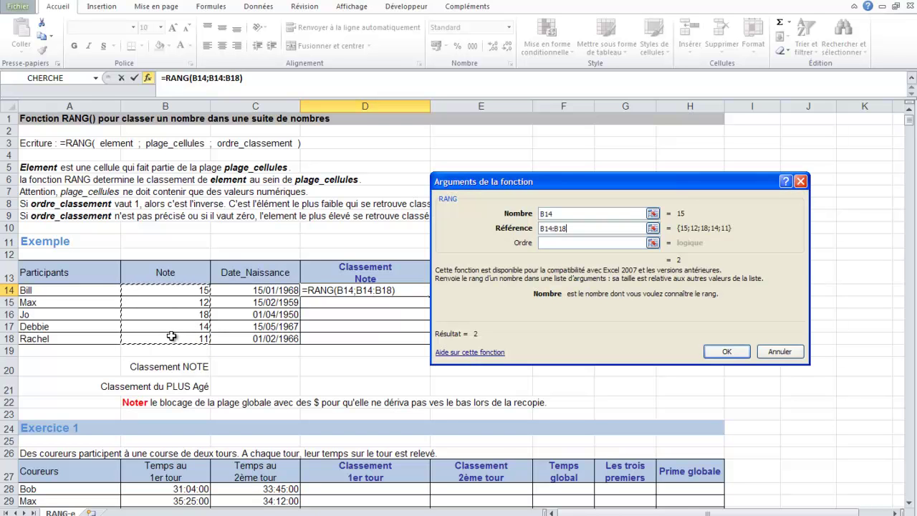
{"action": "left_click", "coordinate": [548, 241]}
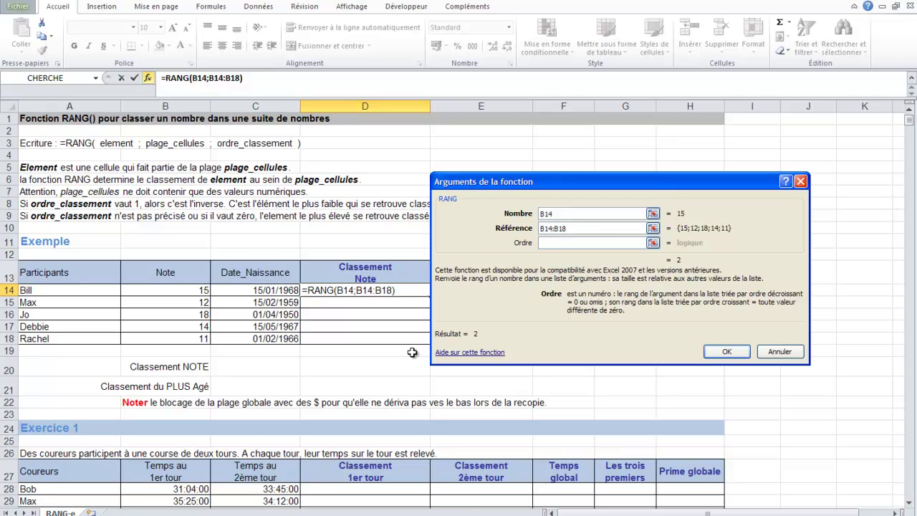
Lock the reference rows as B$14:B$18, validate the formula and fill it down from D14 to D18.
{"action": "left_click", "coordinate": [545, 229]}
{"action": "type", "text": "$"}
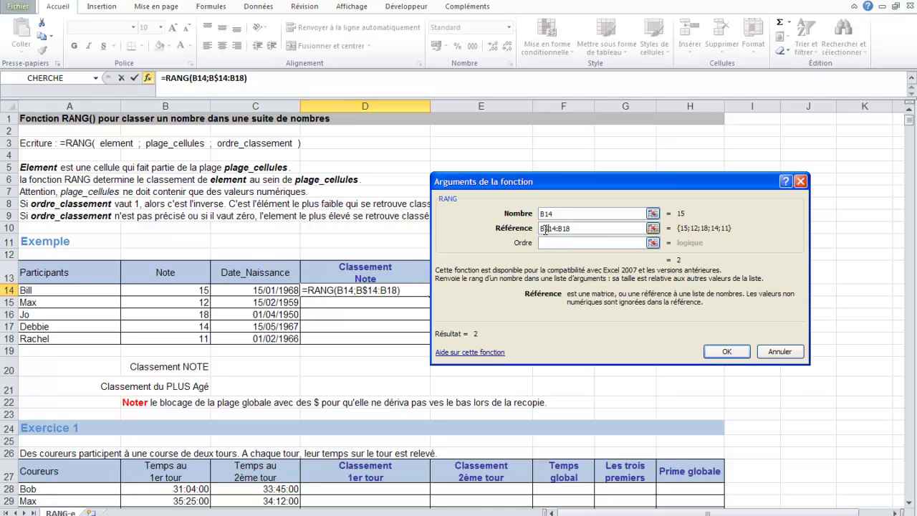
{"action": "left_click", "coordinate": [564, 229]}
{"action": "type", "text": "$"}
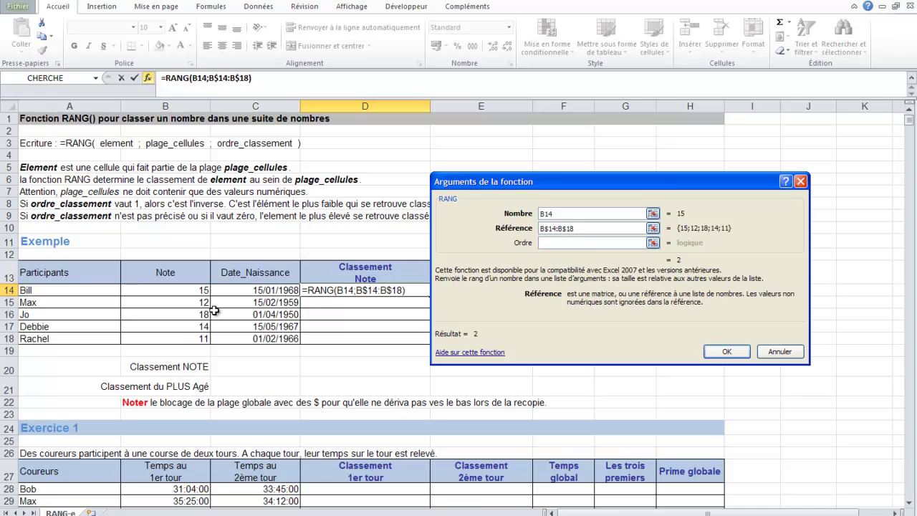
{"action": "left_click", "coordinate": [726, 351]}
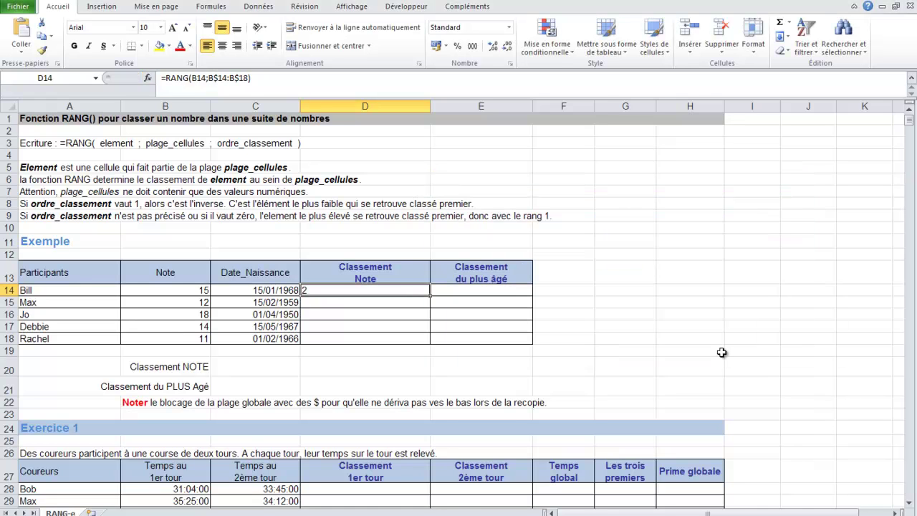
{"action": "left_click_drag", "start_coordinate": [430, 295], "coordinate": [428, 342]}
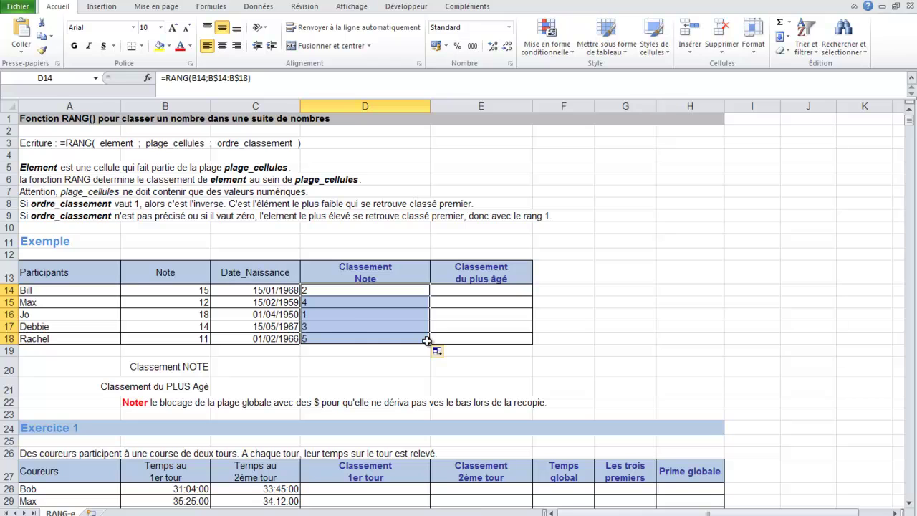
Compare the ranks in D16 and D18 with the matching grades in B16 and B18.
{"action": "left_click", "coordinate": [342, 319]}
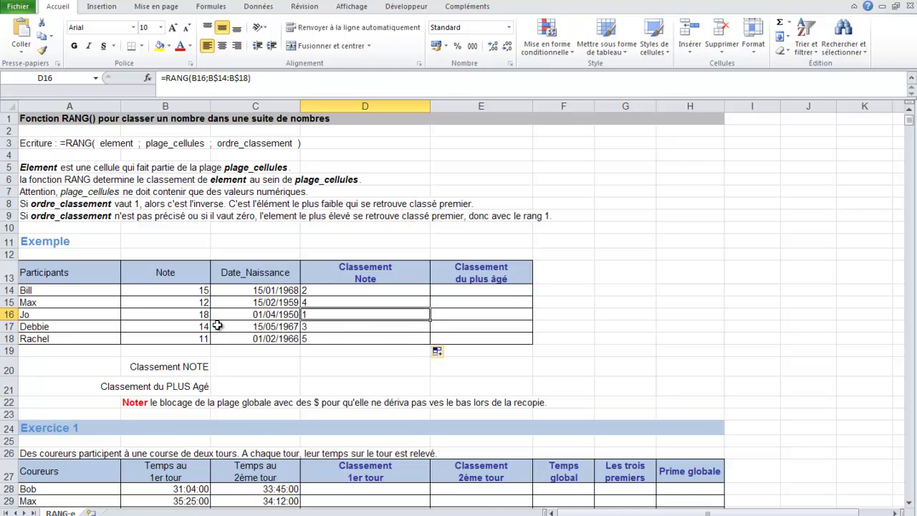
{"action": "left_click", "coordinate": [196, 315]}
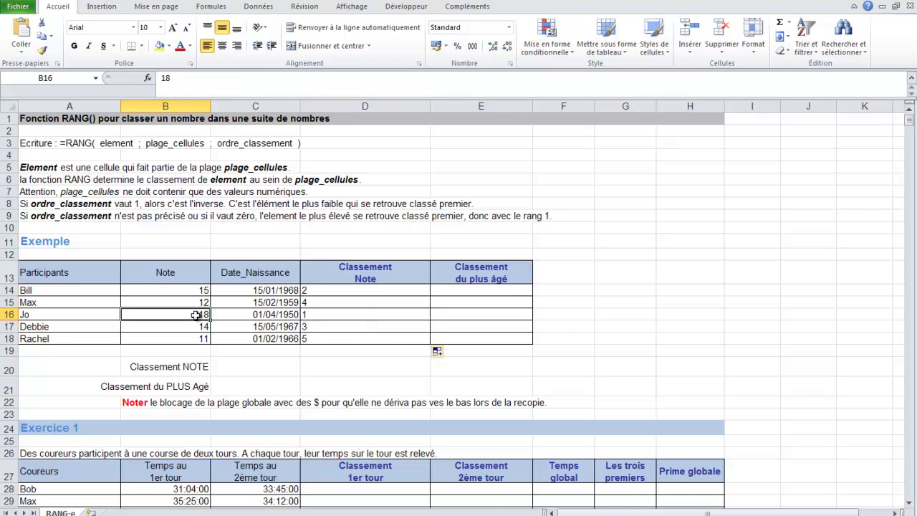
{"action": "left_click", "coordinate": [308, 339]}
{"action": "left_click", "coordinate": [192, 337]}
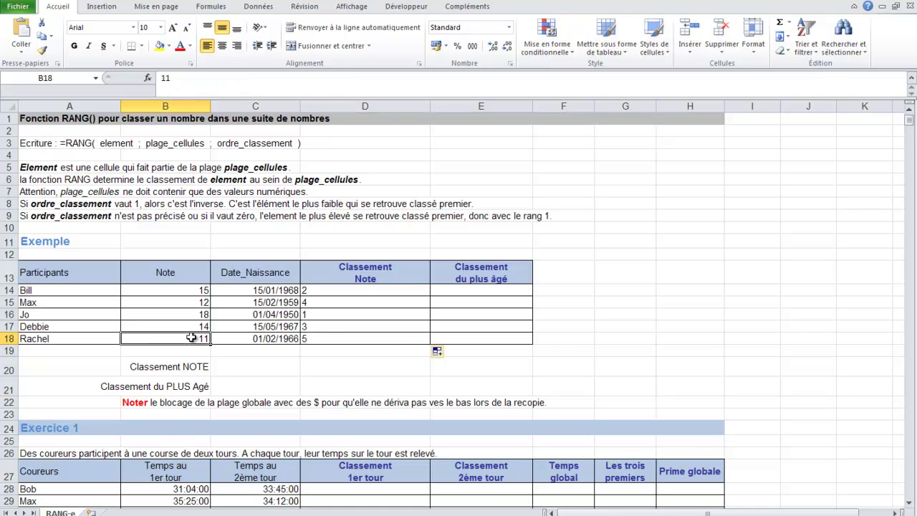
{"action": "left_click", "coordinate": [326, 318]}
{"action": "left_click", "coordinate": [202, 315]}
{"action": "left_click", "coordinate": [330, 337]}
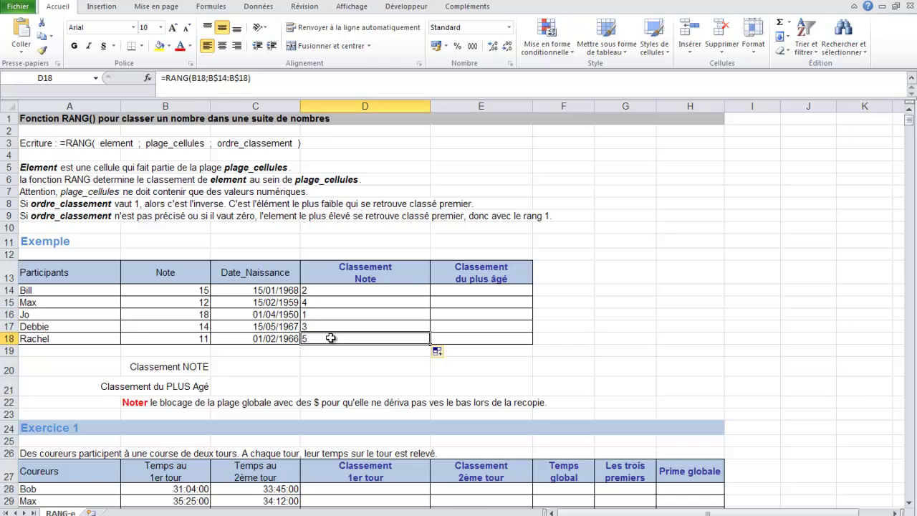
{"action": "left_click", "coordinate": [202, 338]}
Centre the grade ranks in D14:D18 horizontally.
{"action": "left_click_drag", "start_coordinate": [331, 287], "coordinate": [341, 338]}
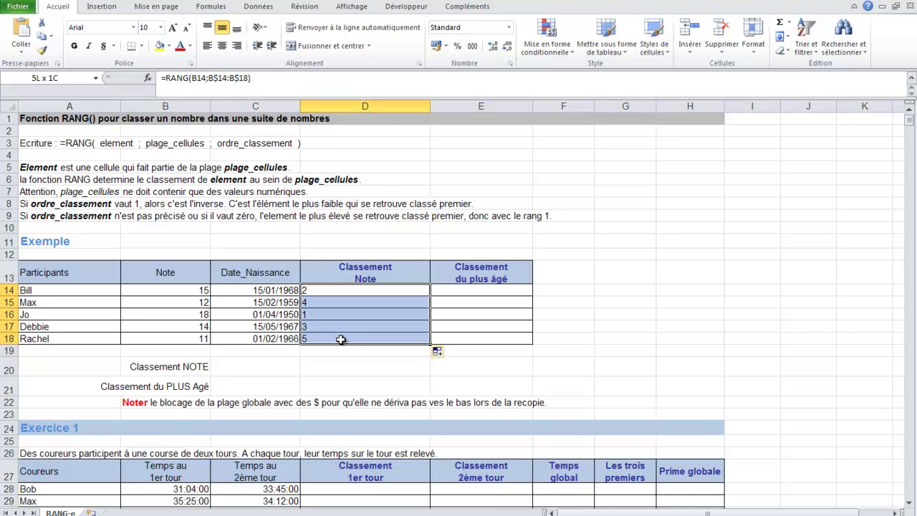
{"action": "left_click", "coordinate": [222, 47]}
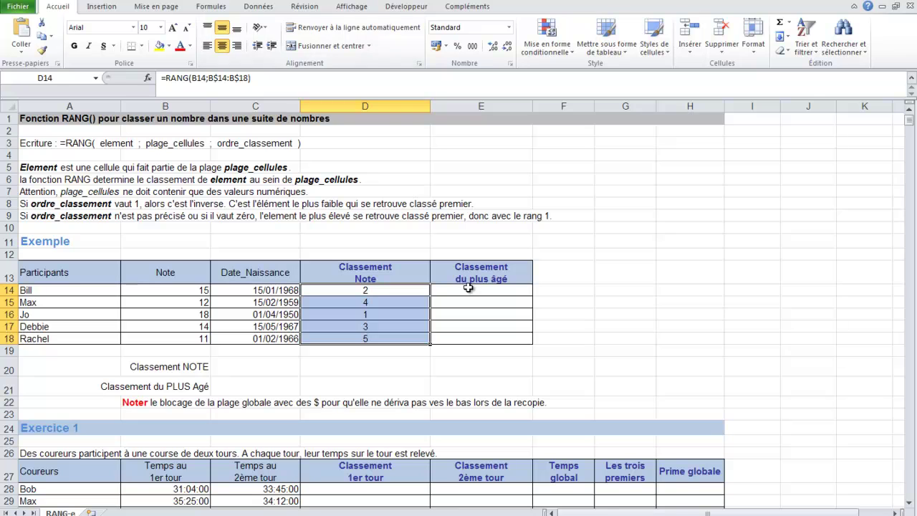
Start a RANG function in cell E14 with the birth date in C14 as its Nombre argument.
{"action": "left_click", "coordinate": [468, 290]}
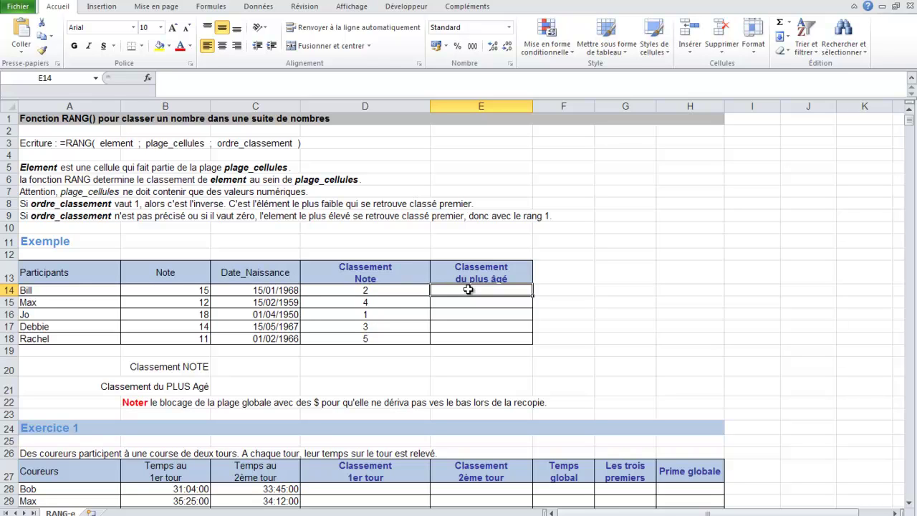
{"action": "left_click", "coordinate": [269, 288]}
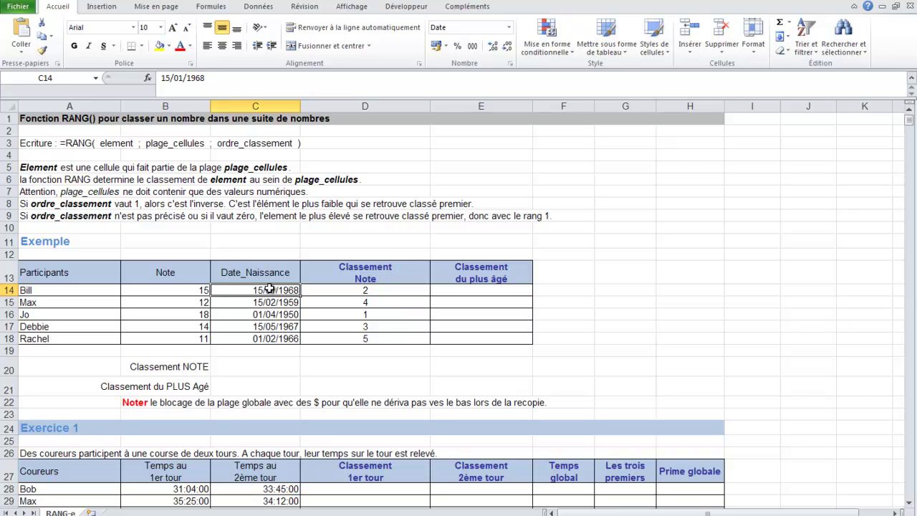
{"action": "left_click", "coordinate": [470, 288]}
{"action": "type", "text": "=rang"}
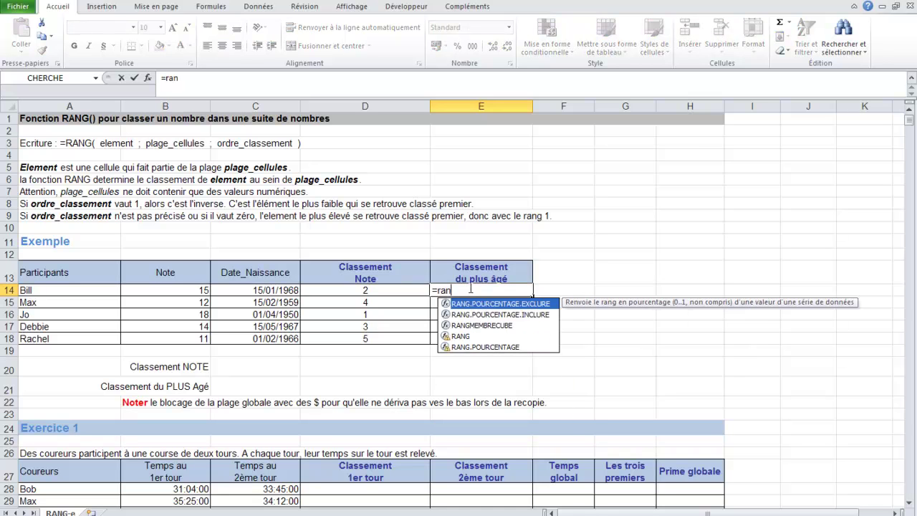
{"action": "double_click", "coordinate": [464, 335]}
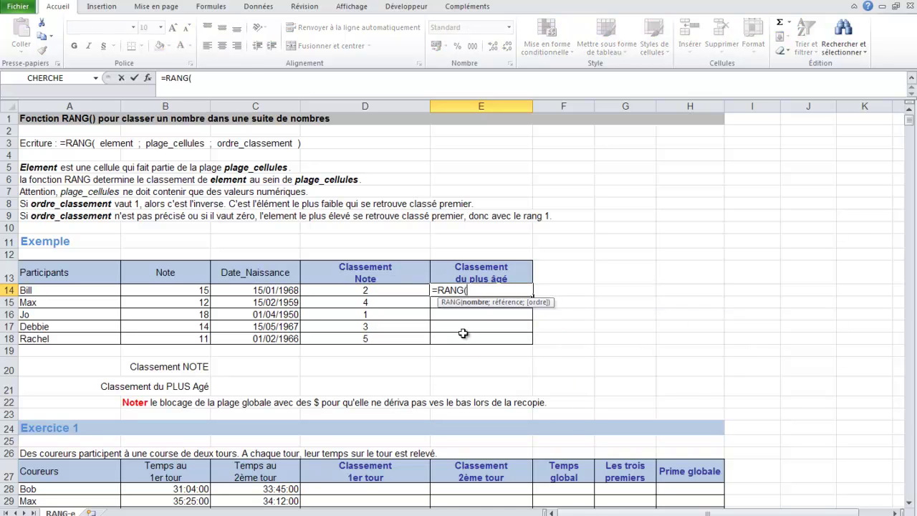
{"action": "left_click", "coordinate": [148, 77]}
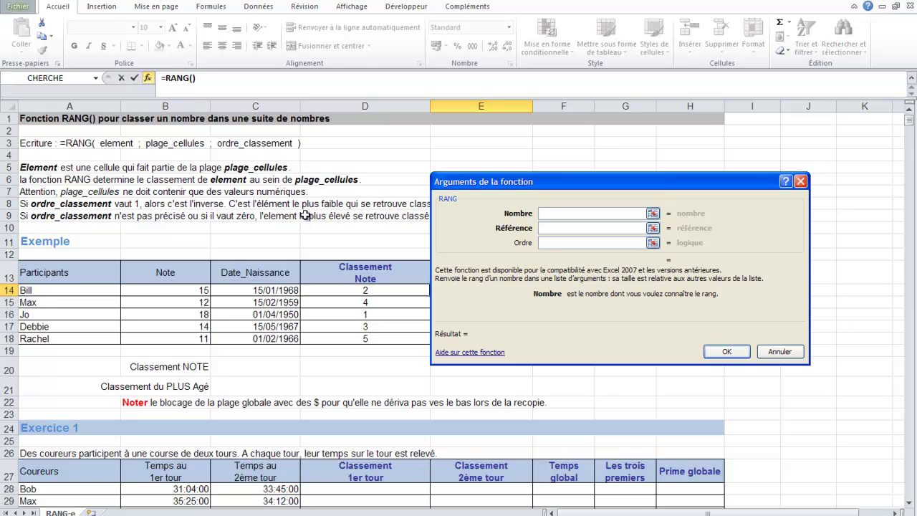
{"action": "left_click", "coordinate": [261, 290]}
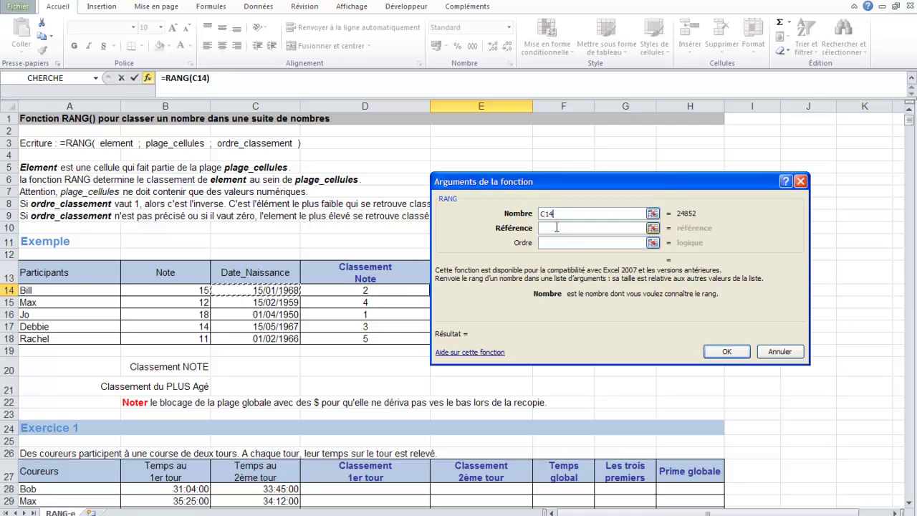
Set the Référence argument to C$14:C$18 with locked rows, and move on to the Ordre argument.
{"action": "left_click", "coordinate": [557, 227]}
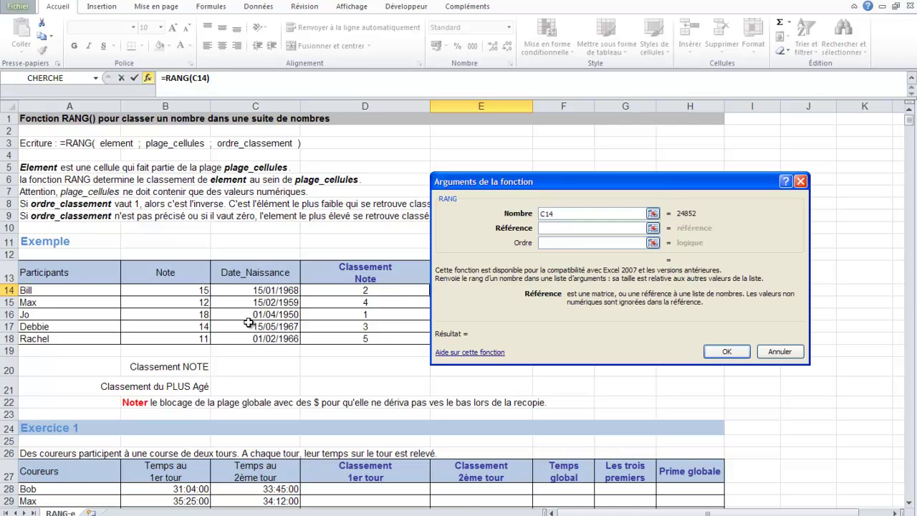
{"action": "left_click_drag", "start_coordinate": [246, 292], "coordinate": [243, 336]}
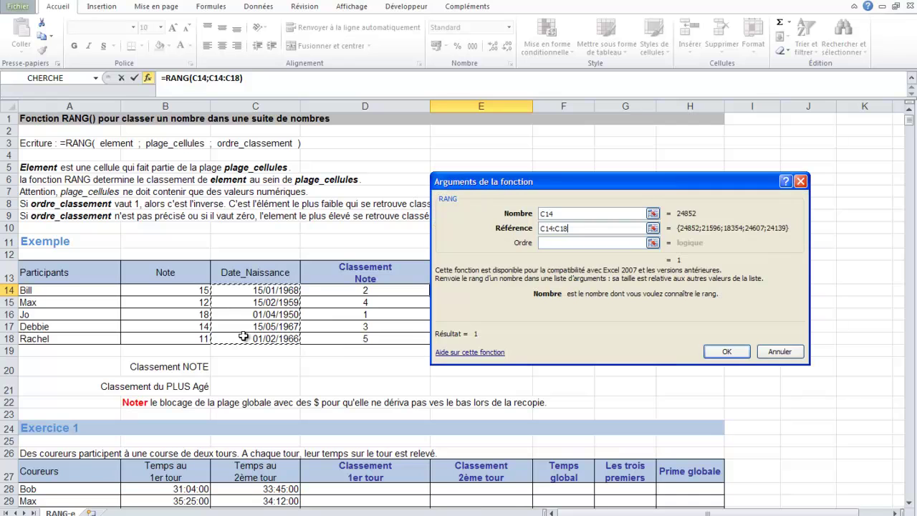
{"action": "key", "text": "F4"}
{"action": "key", "text": "F4"}
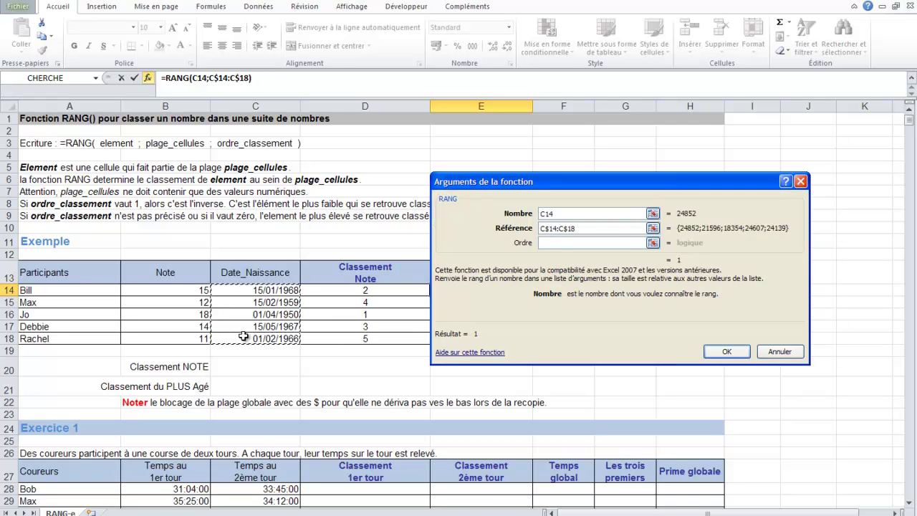
{"action": "left_click", "coordinate": [551, 242]}
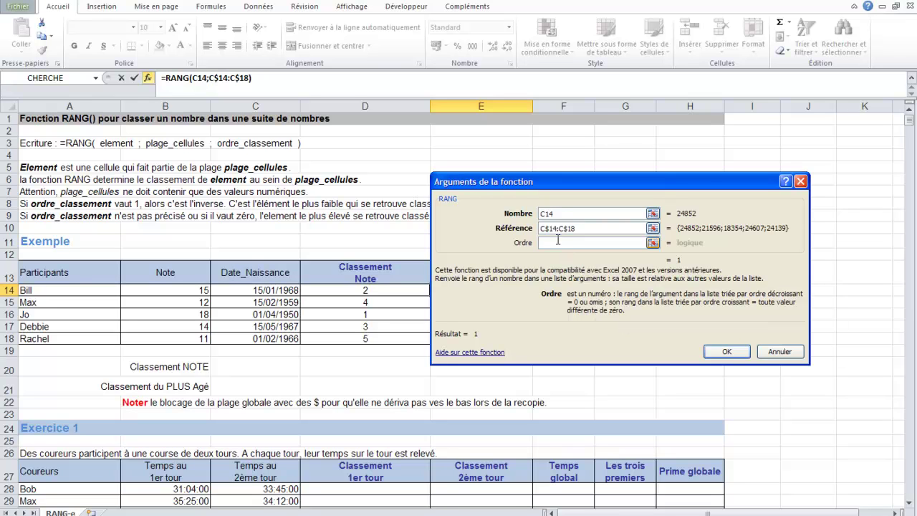
{"action": "type", "text": "789"}
{"action": "key", "text": "BackSpace"}
{"action": "key", "text": "BackSpace"}
{"action": "key", "text": "BackSpace"}
Set the Ordre argument to 1, validate the formula and fill it down from E14 to E18.
{"action": "type", "text": "1"}
{"action": "left_click", "coordinate": [724, 349]}
{"action": "left_click_drag", "start_coordinate": [528, 295], "coordinate": [534, 340]}
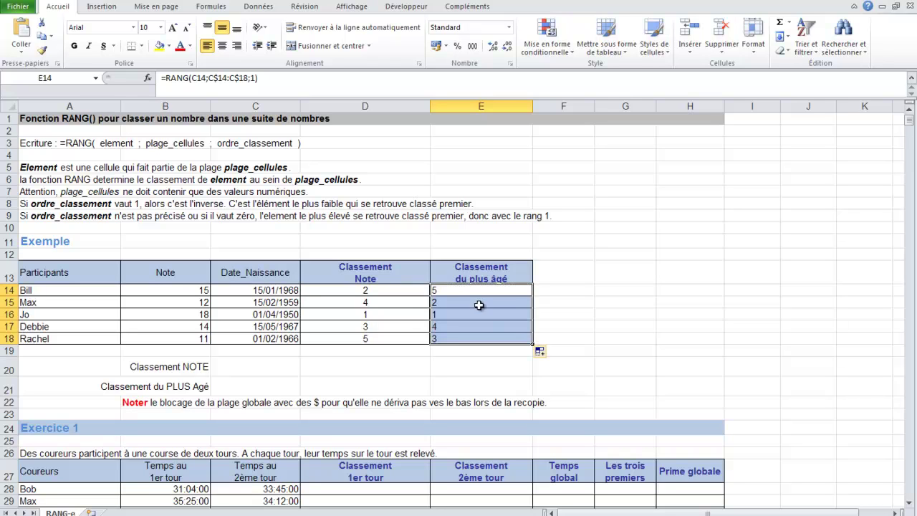
{"action": "left_click", "coordinate": [466, 314]}
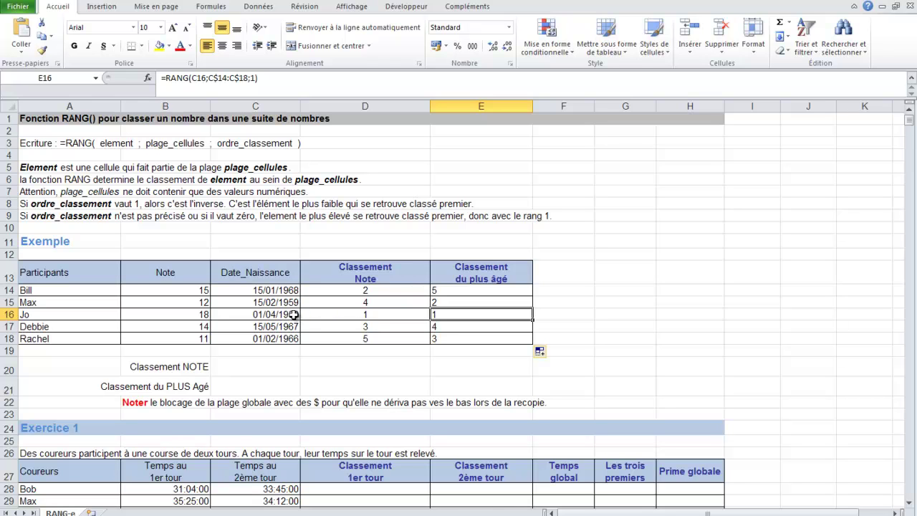
{"action": "left_click", "coordinate": [446, 289]}
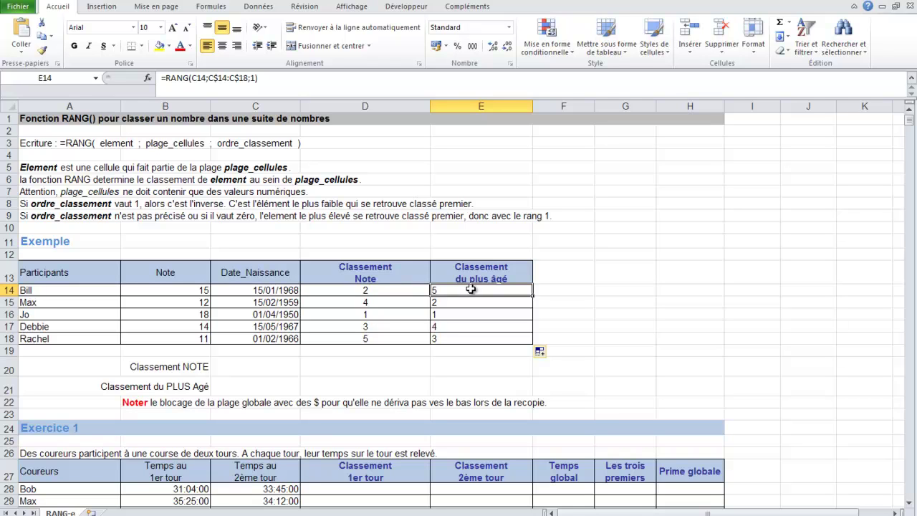
Centre the age ranks in E14:E18 horizontally.
{"action": "left_click_drag", "start_coordinate": [470, 288], "coordinate": [471, 337]}
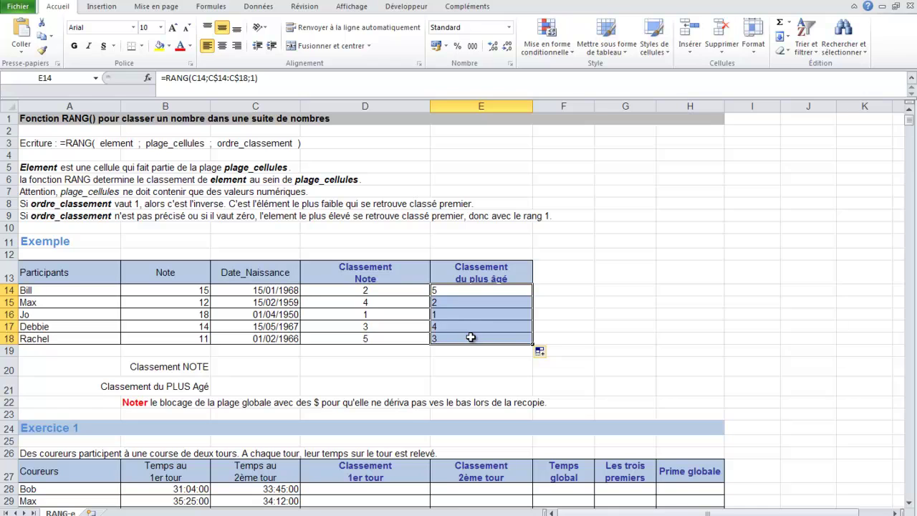
{"action": "left_click", "coordinate": [222, 45]}
{"action": "left_click", "coordinate": [542, 313]}
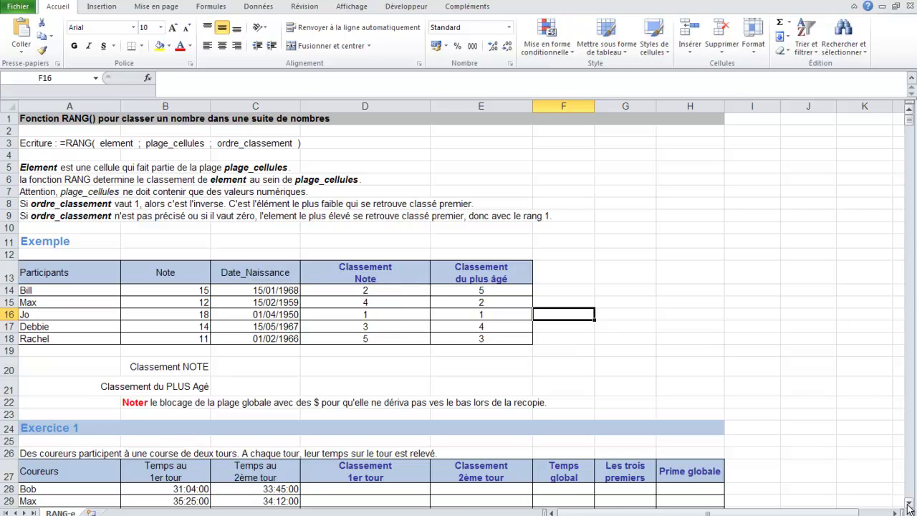
Copy the grade ranking formula from D14 as visible text, =RANG(B14;B$14:B$18), into C20 beside Classement NOTE.
{"action": "left_click", "coordinate": [389, 294]}
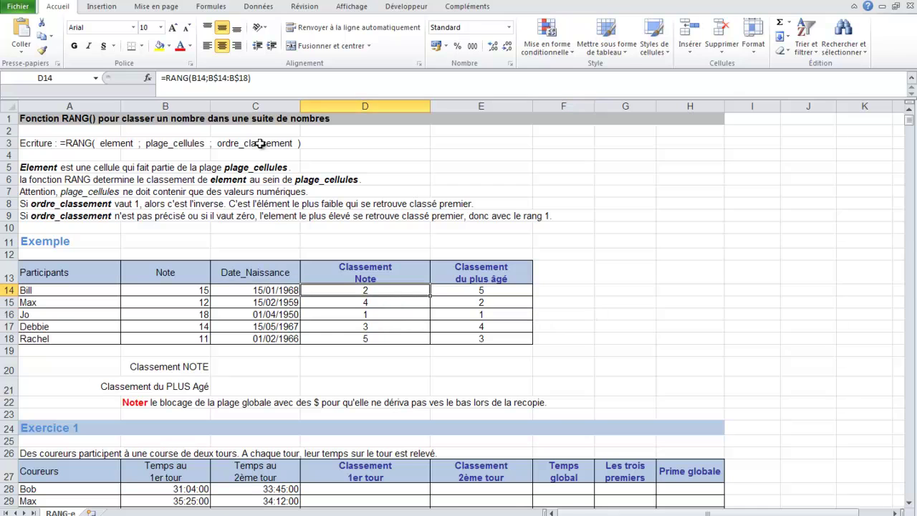
{"action": "left_click_drag", "start_coordinate": [253, 78], "coordinate": [156, 76]}
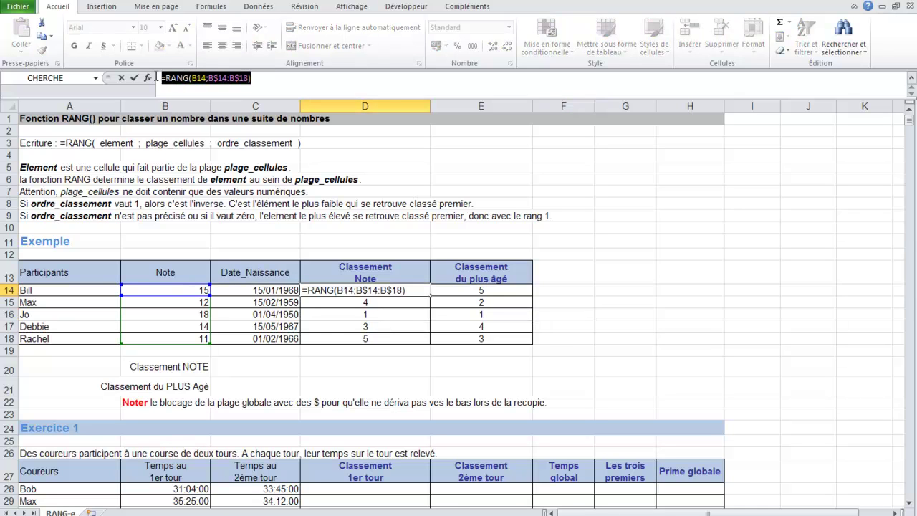
{"action": "key", "text": "Escape"}
{"action": "double_click", "coordinate": [254, 362]}
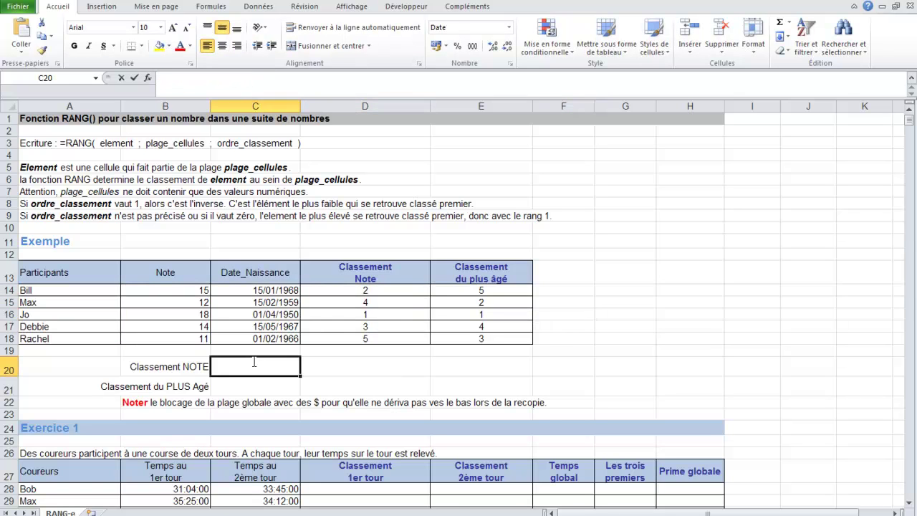
{"action": "key", "text": "ctrl+v"}
{"action": "key", "text": "Return"}
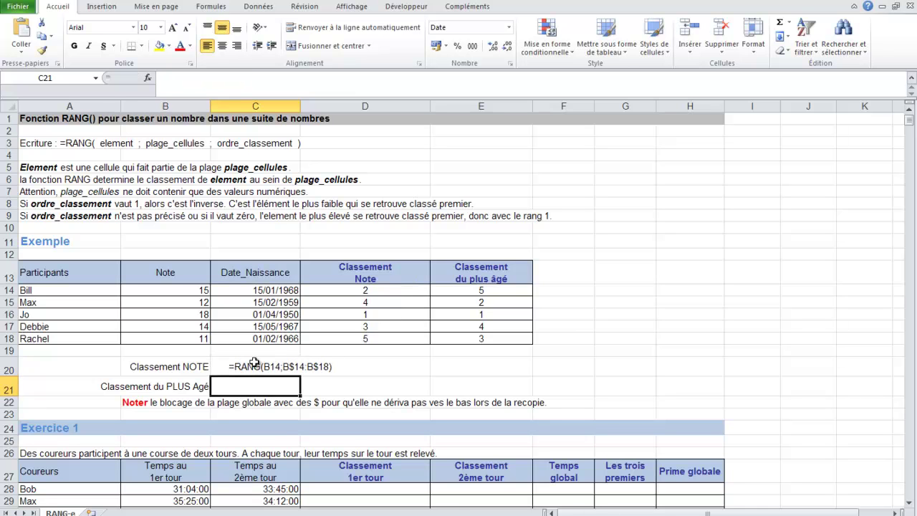
Copy the age ranking formula from E14 as visible text, =RANG(C14;C$14:C$18;1), into C21 beside Classement du PLUS Agé.
{"action": "left_click", "coordinate": [470, 290]}
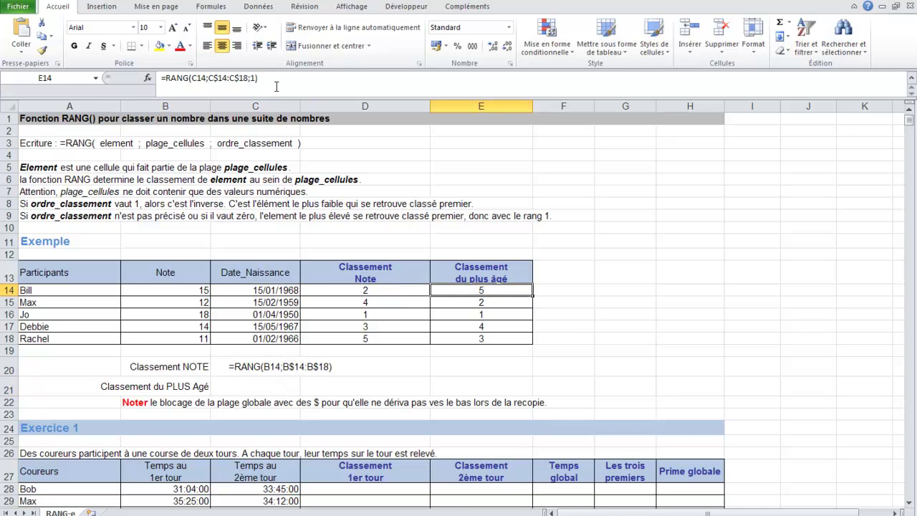
{"action": "left_click_drag", "start_coordinate": [258, 78], "coordinate": [159, 77]}
{"action": "key", "text": "ctrl+c"}
{"action": "key", "text": "Escape"}
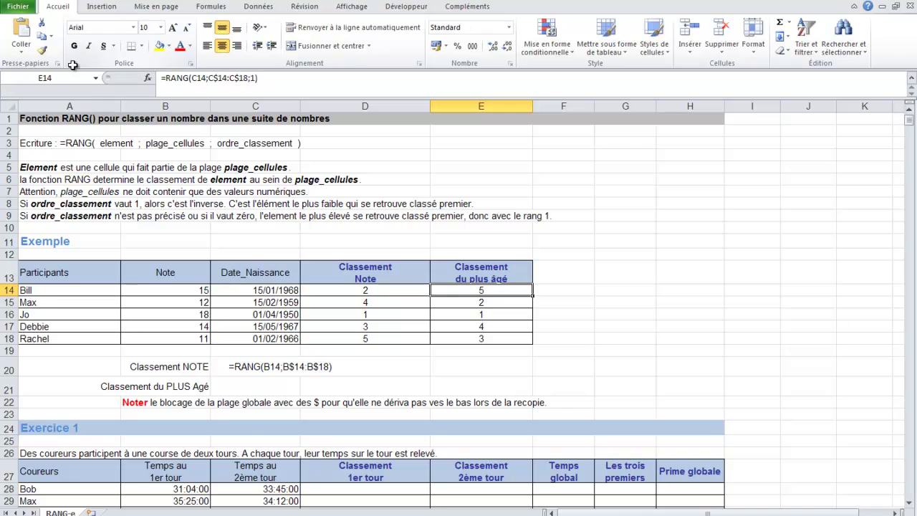
{"action": "double_click", "coordinate": [258, 387]}
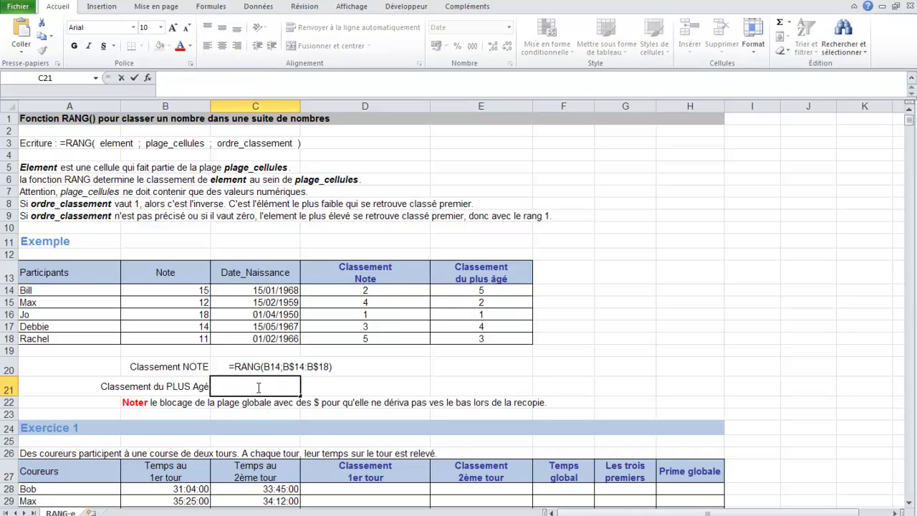
{"action": "type", "text": "'"}
{"action": "key", "text": "ctrl+v"}
{"action": "key", "text": "Return"}
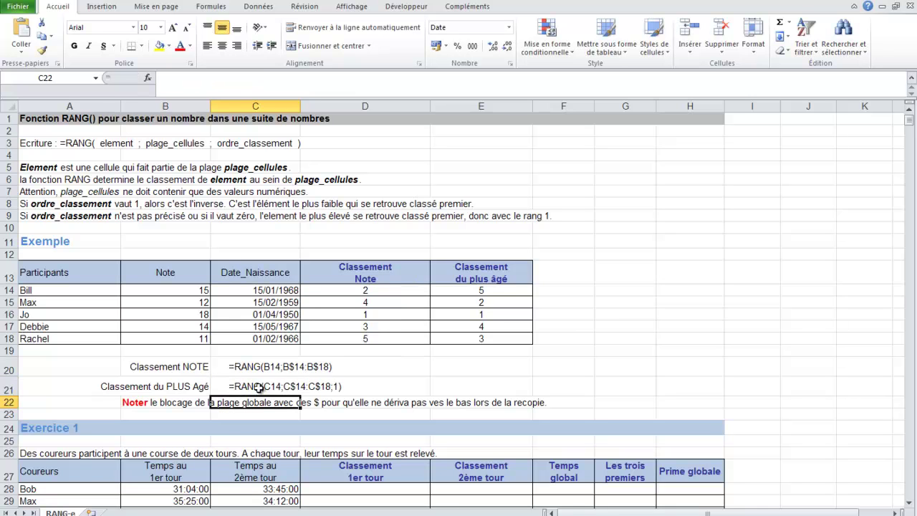
{"action": "left_click", "coordinate": [709, 390]}
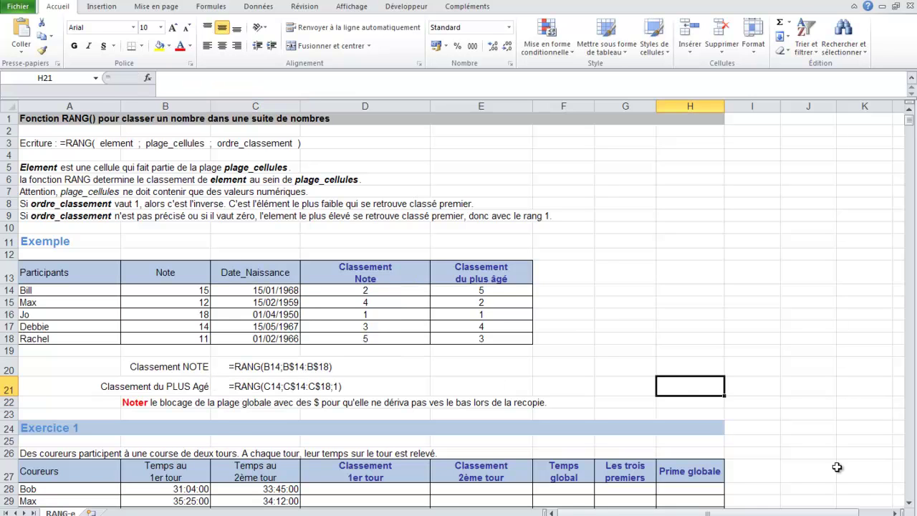
Examine the runners and their first- and second-lap times in the Exercice 1 table.
{"action": "left_click", "coordinate": [910, 503]}
{"action": "left_click", "coordinate": [909, 505]}
{"action": "left_click_drag", "start_coordinate": [69, 317], "coordinate": [73, 377]}
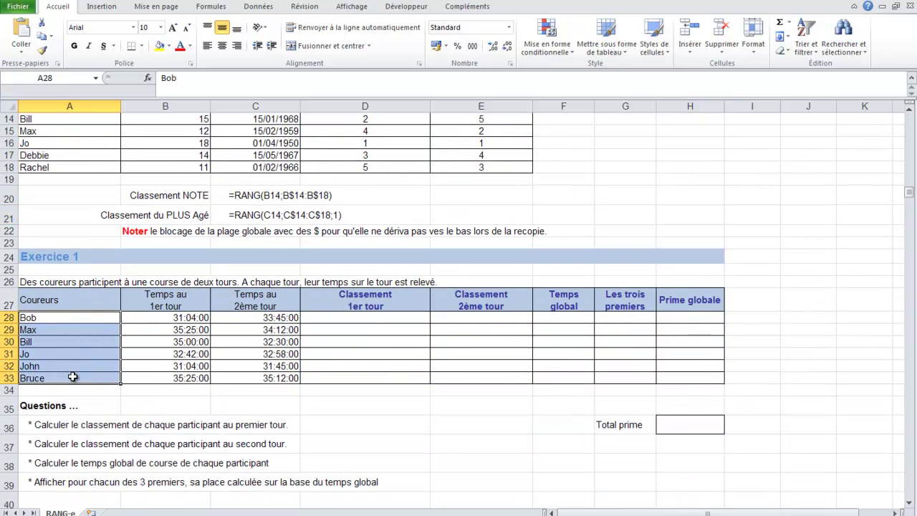
{"action": "left_click_drag", "start_coordinate": [184, 318], "coordinate": [186, 377]}
{"action": "left_click", "coordinate": [184, 317]}
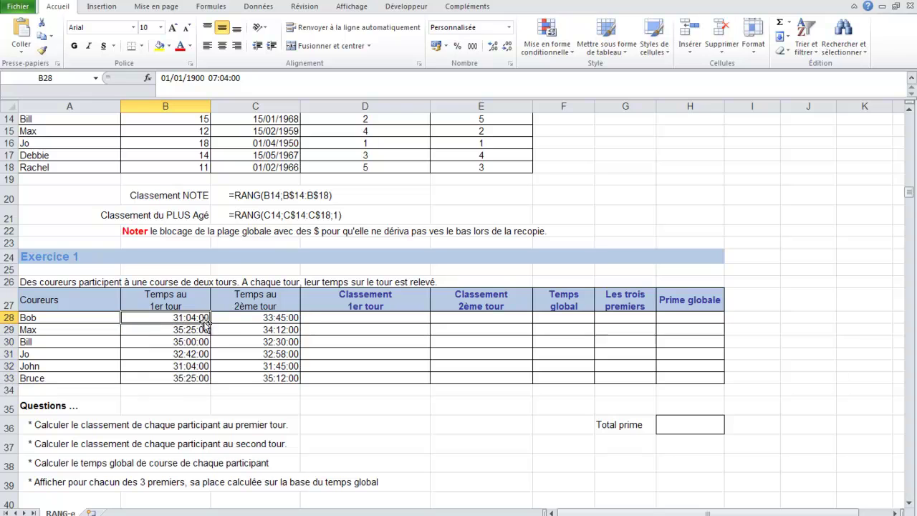
{"action": "left_click_drag", "start_coordinate": [265, 320], "coordinate": [267, 378]}
Enter =RANG(B28;B$28:B$33;1) in D28 to rank the first runner's first-lap time in ascending order.
{"action": "left_click", "coordinate": [353, 319]}
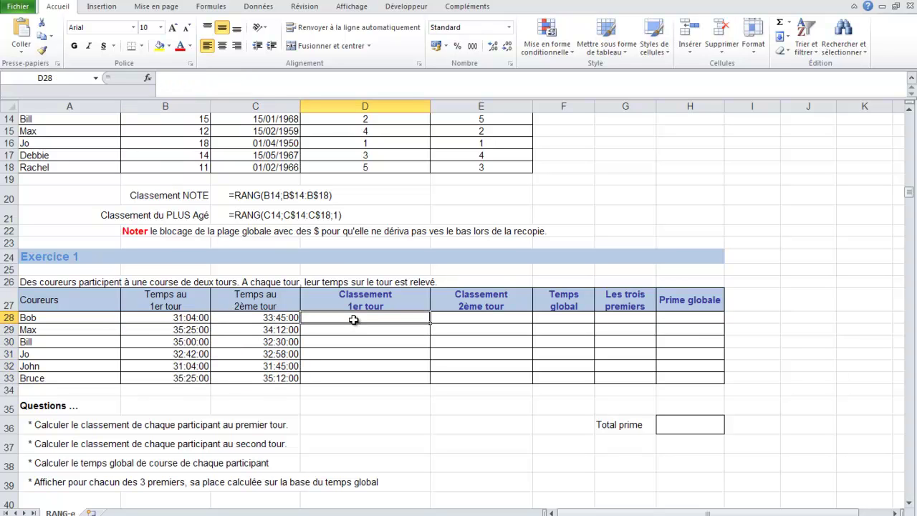
{"action": "type", "text": "=rang("}
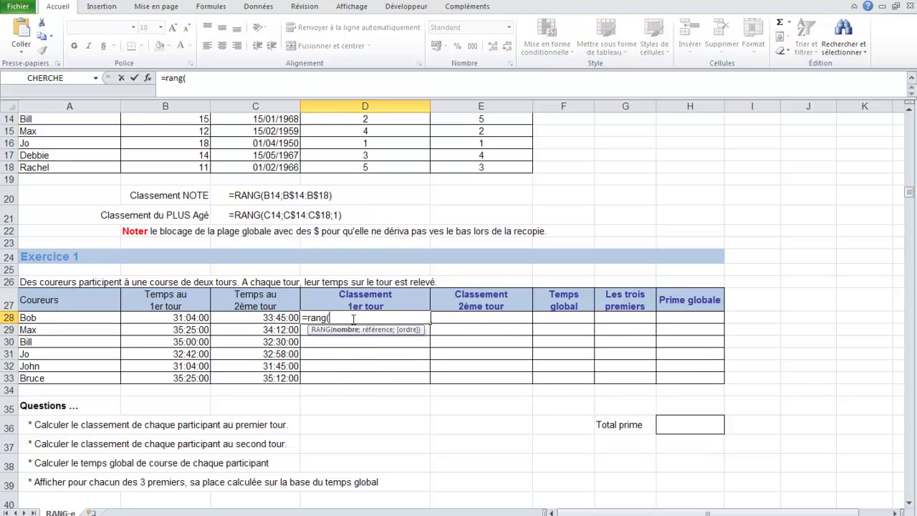
{"action": "left_click", "coordinate": [183, 317]}
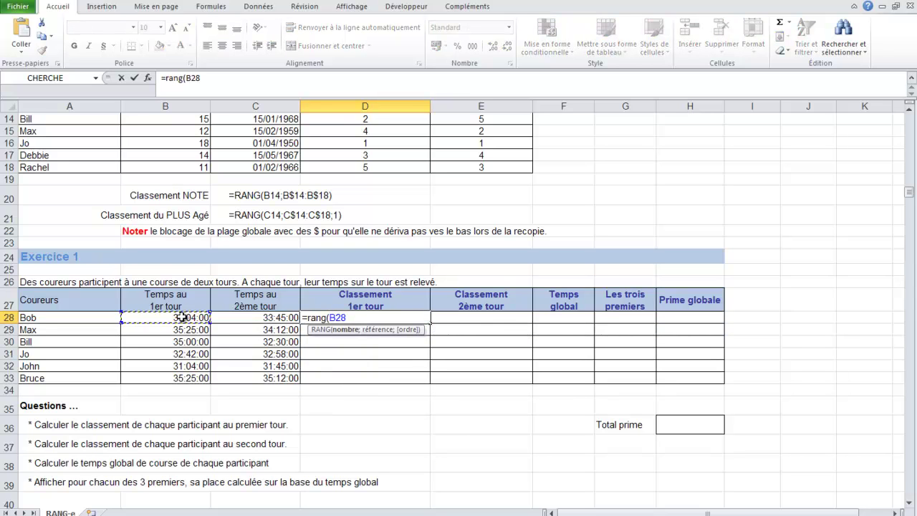
{"action": "type", "text": ";"}
{"action": "left_click_drag", "start_coordinate": [184, 317], "coordinate": [183, 378]}
{"action": "key", "text": "F4"}
{"action": "key", "text": "F4"}
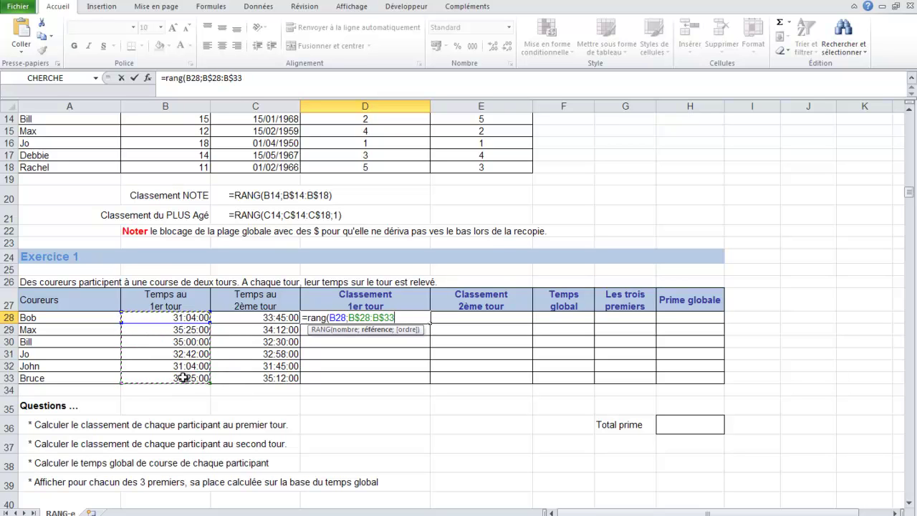
{"action": "type", "text": ";"}
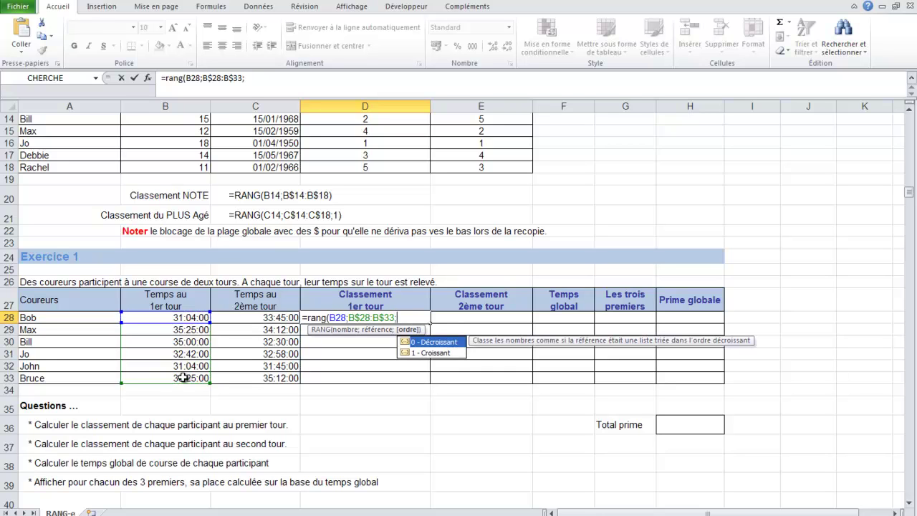
{"action": "type", "text": "1)"}
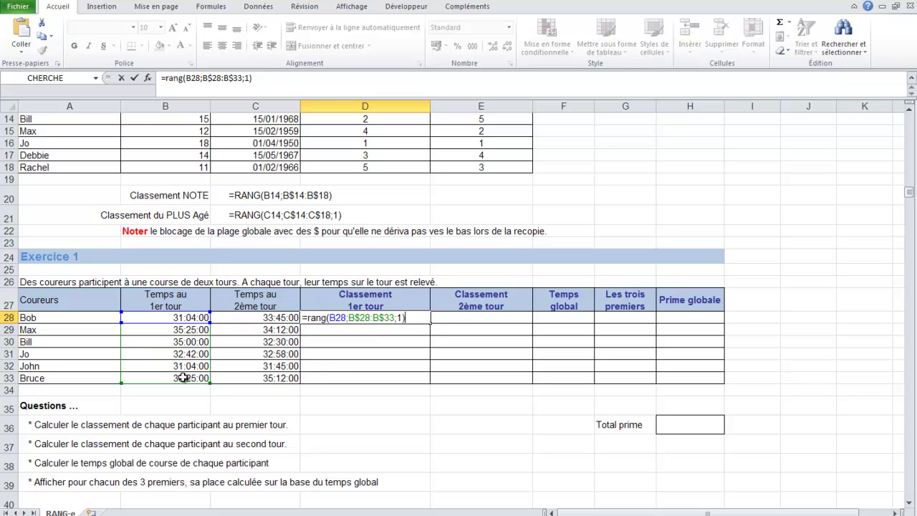
{"action": "key", "text": "Return"}
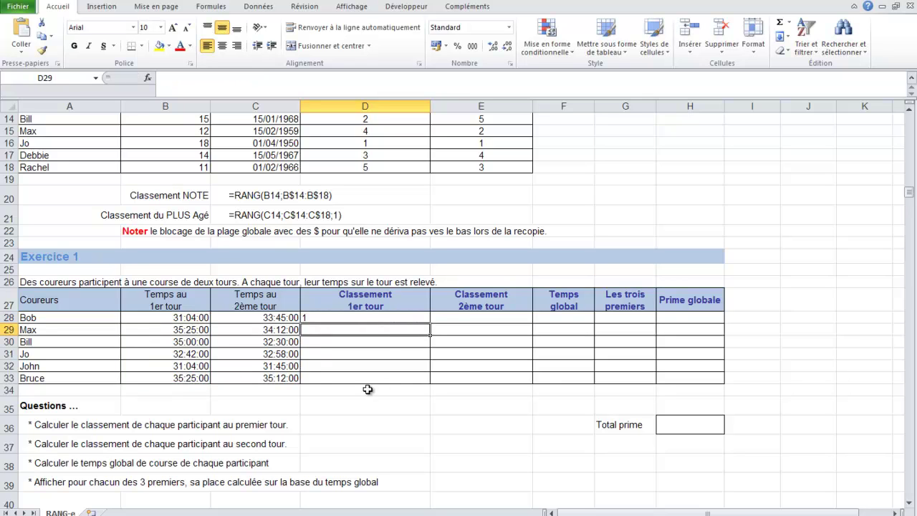
Fill the first-lap ranking down from D28 to D33 and compare the ranks and times in rows 28 and 32.
{"action": "left_click", "coordinate": [375, 319]}
{"action": "left_click_drag", "start_coordinate": [429, 322], "coordinate": [429, 379]}
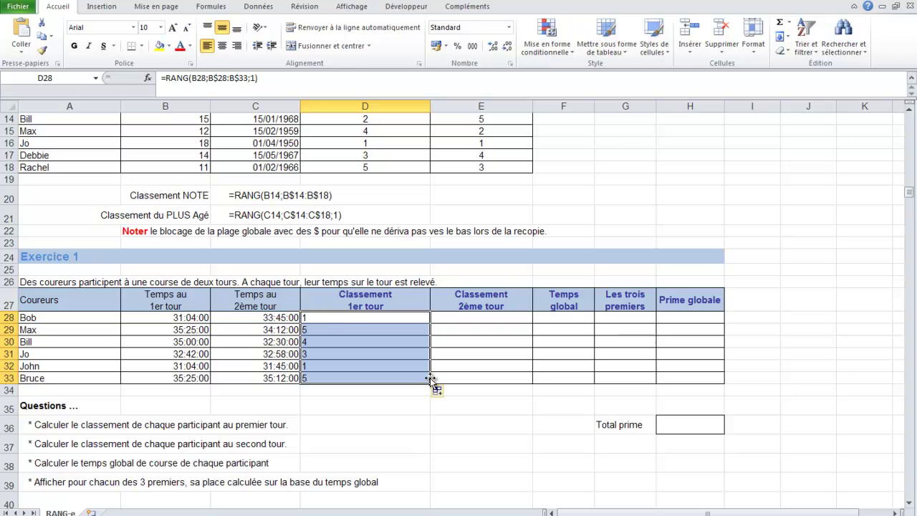
{"action": "left_click", "coordinate": [317, 319]}
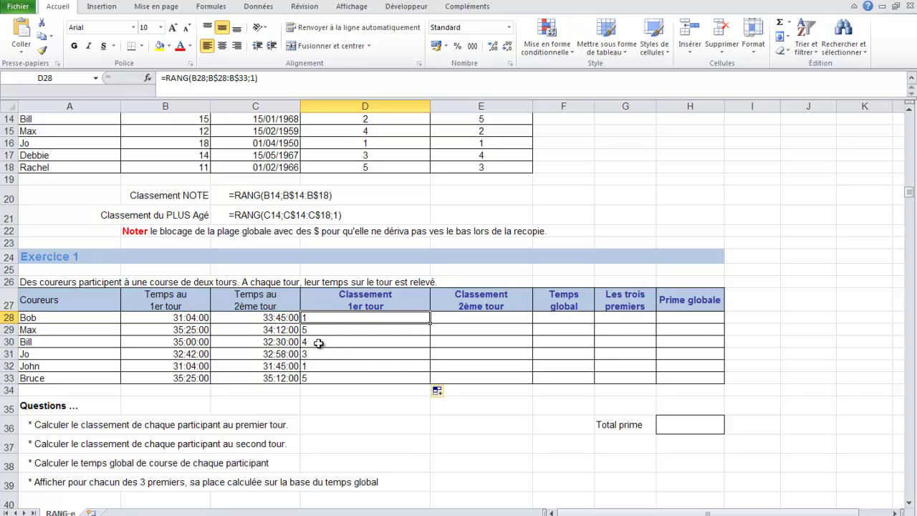
{"action": "left_click", "coordinate": [316, 366]}
{"action": "left_click", "coordinate": [174, 319]}
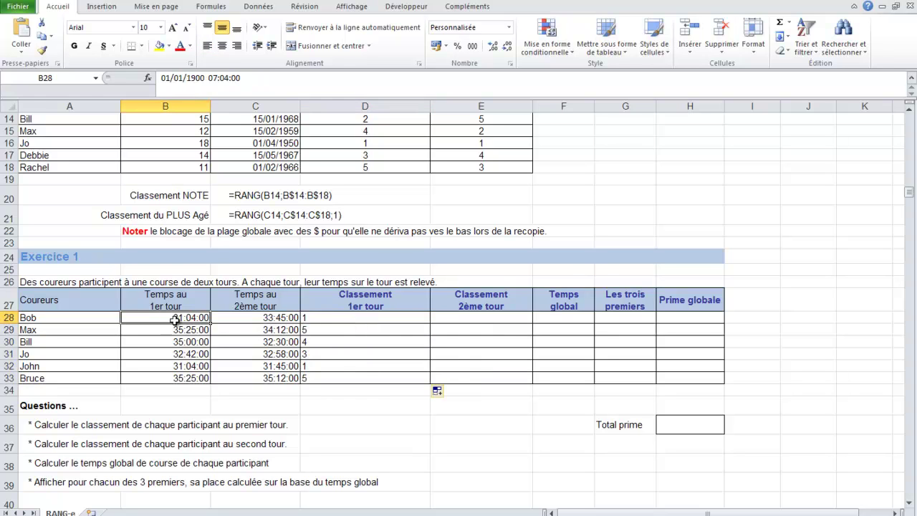
{"action": "left_click", "coordinate": [180, 365]}
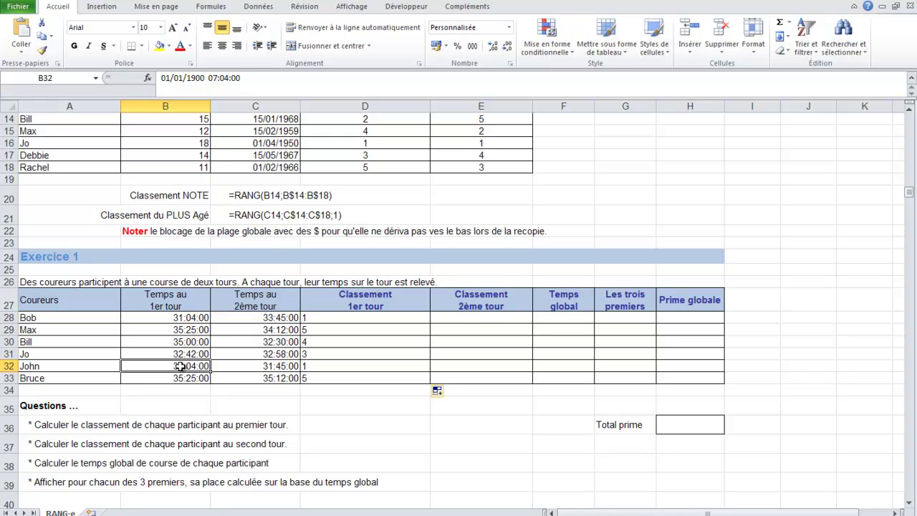
Enter =RANG(C28;C$28:C$33;1) in E28 to rank the first runner's second-lap time in ascending order.
{"action": "left_click", "coordinate": [461, 317]}
{"action": "type", "text": "=ranf"}
{"action": "key", "text": "BackSpace"}
{"action": "type", "text": "g("}
{"action": "left_click", "coordinate": [270, 321]}
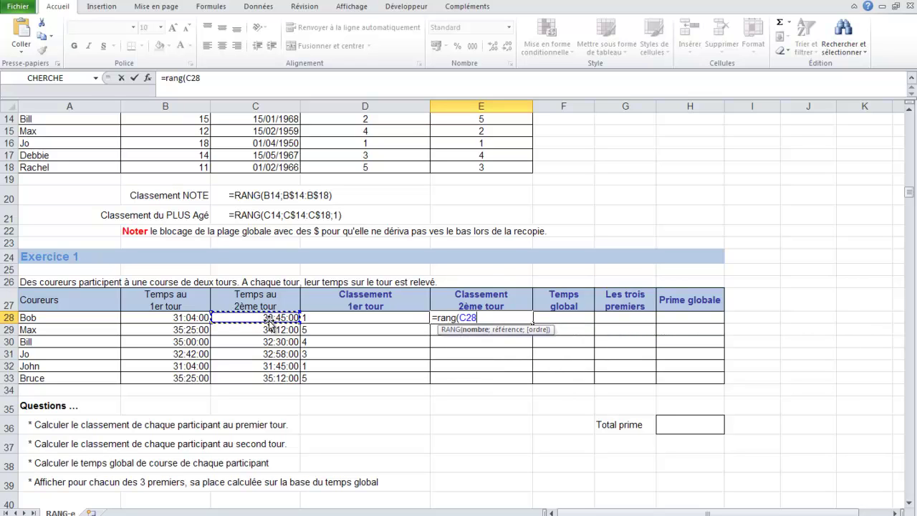
{"action": "type", "text": ";"}
{"action": "left_click_drag", "start_coordinate": [266, 318], "coordinate": [259, 381]}
{"action": "key", "text": "F4"}
{"action": "key", "text": "F4"}
{"action": "type", "text": ";"}
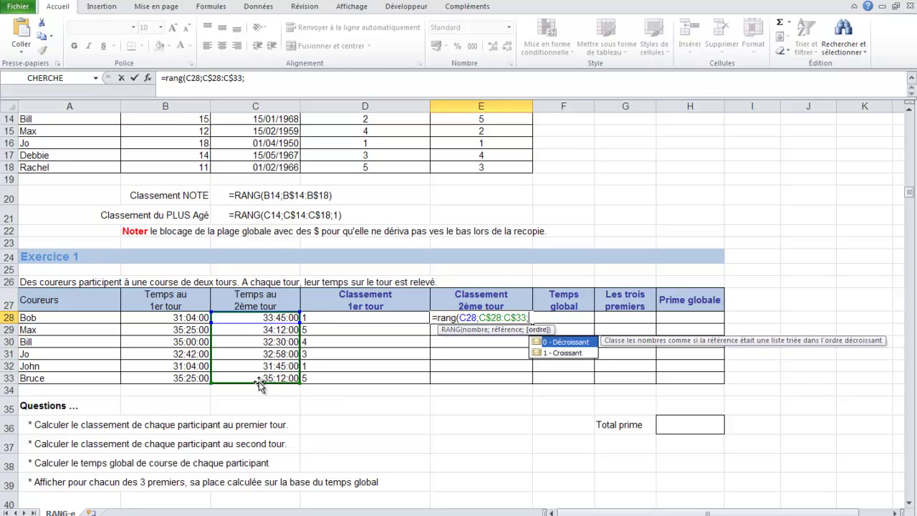
{"action": "type", "text": "1"}
{"action": "key", "text": "Return"}
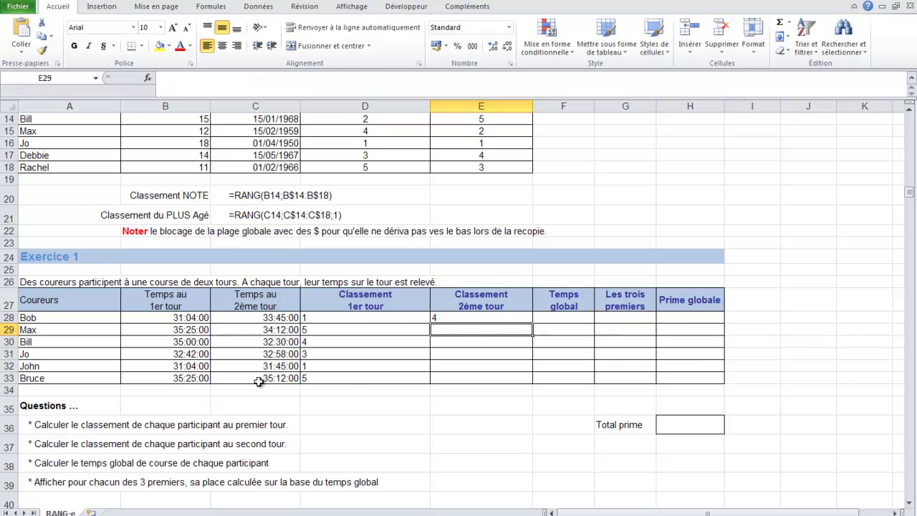
Fill the second-lap ranking down from E28 to E33 and centre both ranking columns in D28:E33.
{"action": "left_click", "coordinate": [470, 317]}
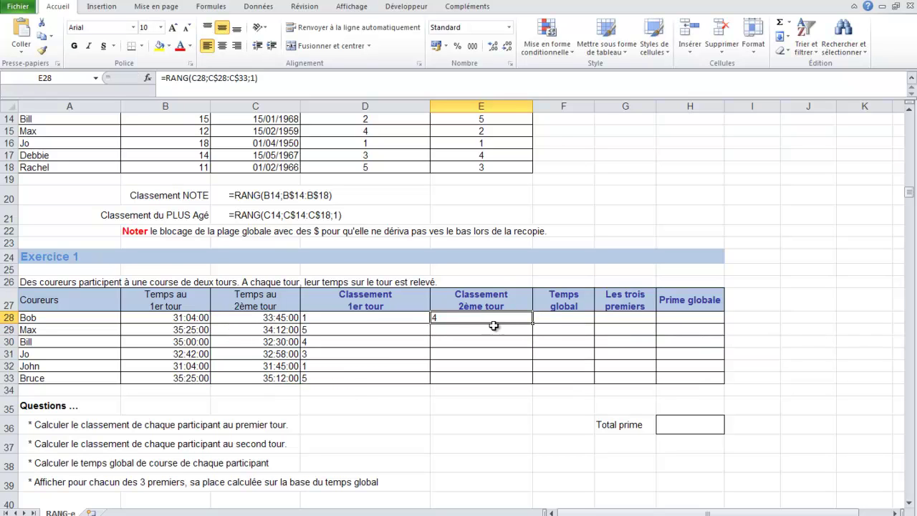
{"action": "left_click_drag", "start_coordinate": [535, 325], "coordinate": [533, 385]}
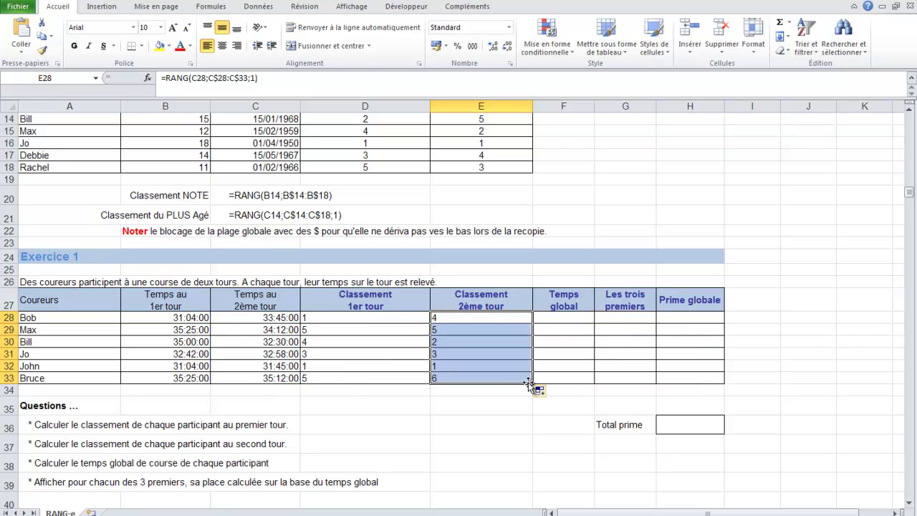
{"action": "left_click_drag", "start_coordinate": [395, 317], "coordinate": [484, 381]}
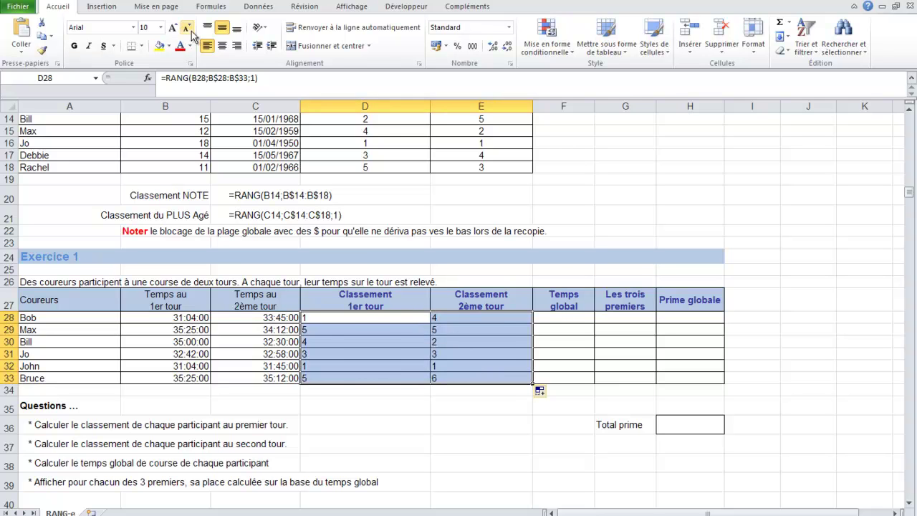
{"action": "left_click", "coordinate": [222, 45]}
Calculate the overall time in F28 as =B28+C28 and fill it down to F33.
{"action": "left_click", "coordinate": [558, 316]}
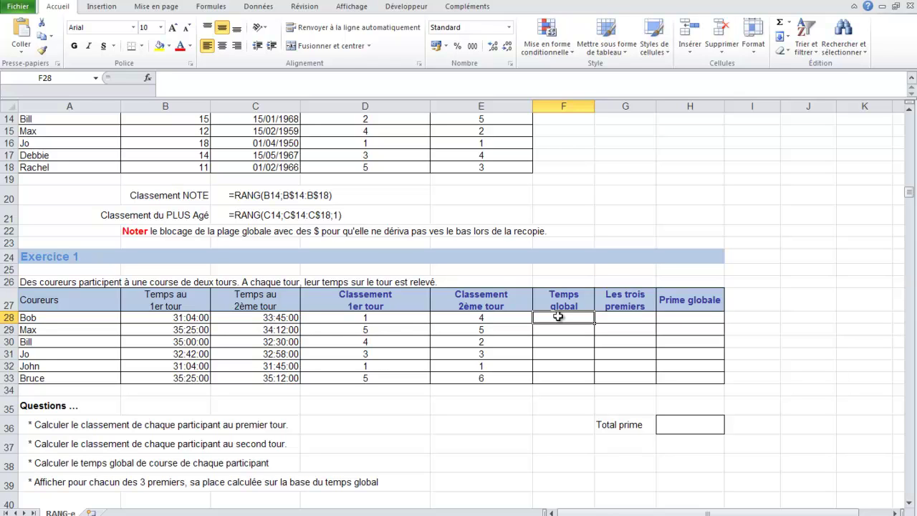
{"action": "type", "text": "="}
{"action": "left_click", "coordinate": [185, 318]}
{"action": "type", "text": "+"}
{"action": "left_click", "coordinate": [260, 317]}
{"action": "key", "text": "Return"}
{"action": "left_click", "coordinate": [588, 318]}
{"action": "left_click_drag", "start_coordinate": [594, 322], "coordinate": [593, 388]}
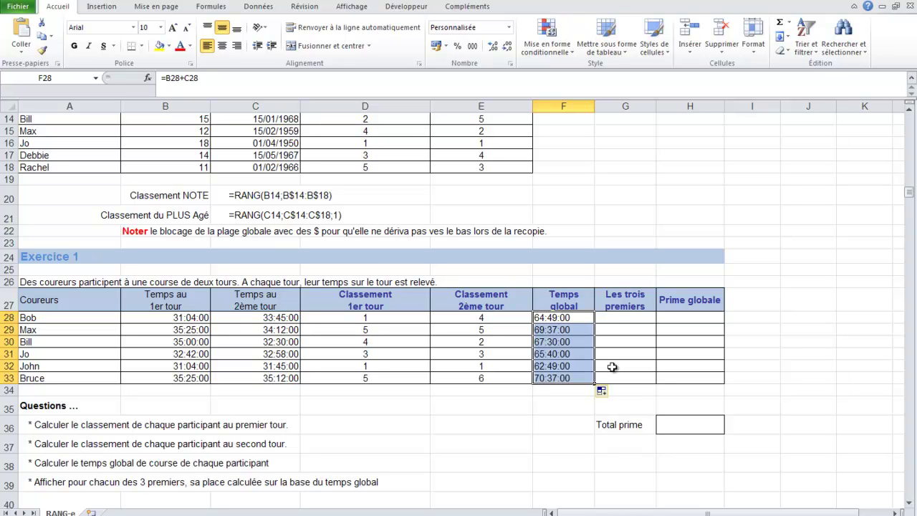
Enter =RANG(F28;F$28:F$33;1) in G28 to rank the first runner's overall time in ascending order.
{"action": "left_click", "coordinate": [619, 316]}
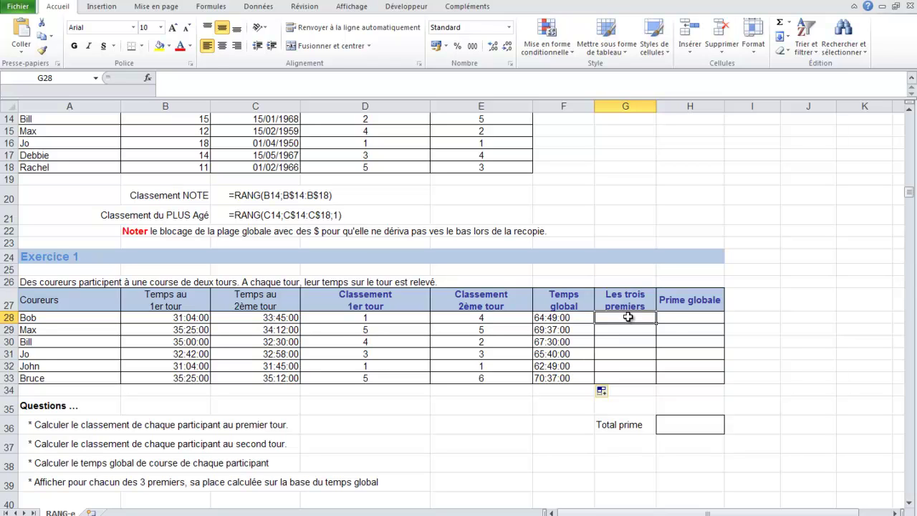
{"action": "type", "text": "="}
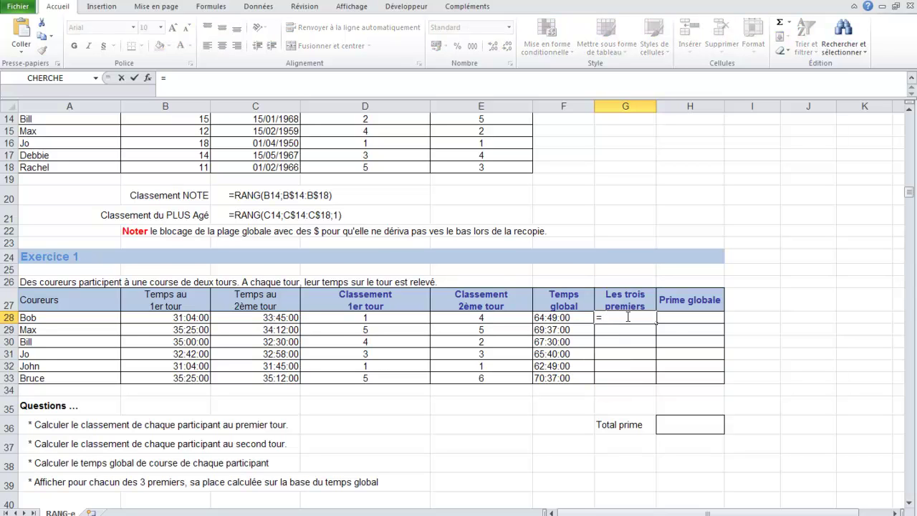
{"action": "type", "text": "rang("}
{"action": "left_click", "coordinate": [569, 317]}
{"action": "type", "text": ";"}
{"action": "left_click_drag", "start_coordinate": [569, 317], "coordinate": [565, 377]}
{"action": "key", "text": "F4"}
{"action": "key", "text": "F4"}
{"action": "type", "text": ";1"}
{"action": "key", "text": "Return"}
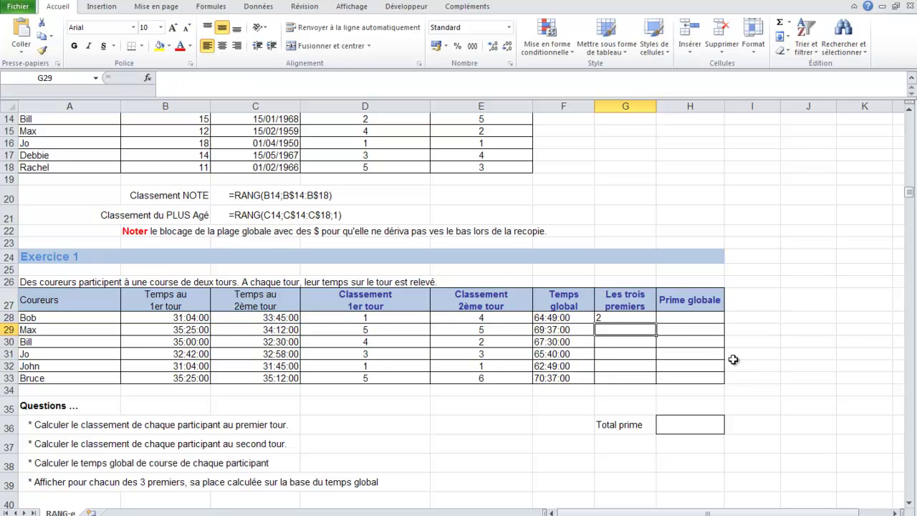
Fill the overall ranking down from G28 to G33 and highlight the three best places, G28, G31 and G32, in yellow.
{"action": "left_click", "coordinate": [647, 317]}
{"action": "left_click_drag", "start_coordinate": [655, 324], "coordinate": [653, 380]}
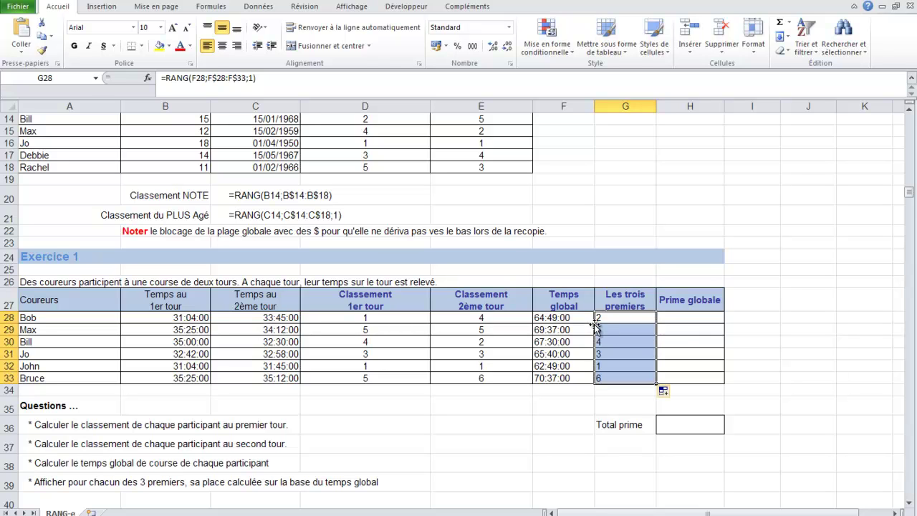
{"action": "left_click", "coordinate": [605, 365]}
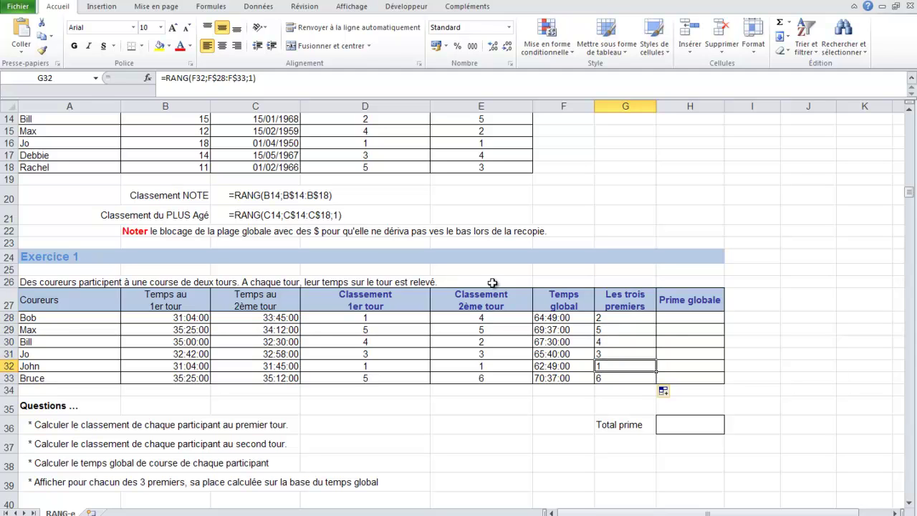
{"action": "left_click", "coordinate": [159, 45]}
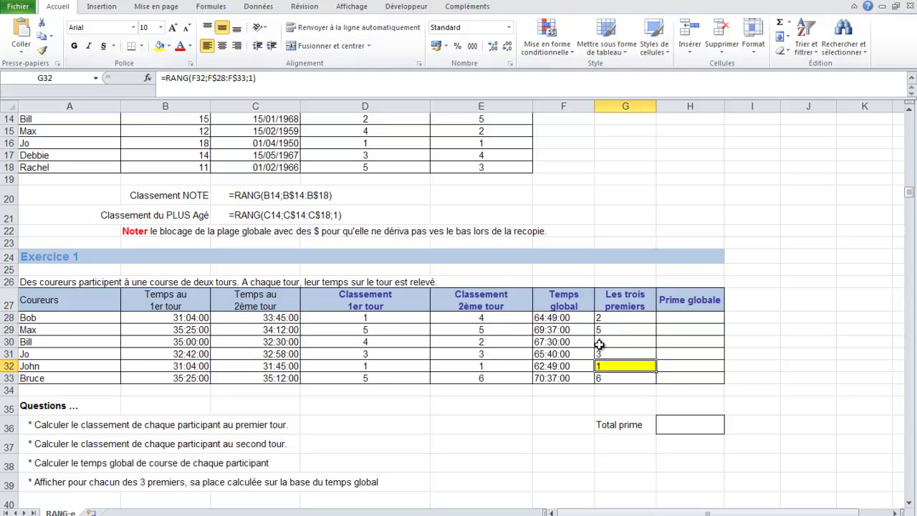
{"action": "left_click", "coordinate": [609, 317]}
{"action": "left_click", "coordinate": [159, 45]}
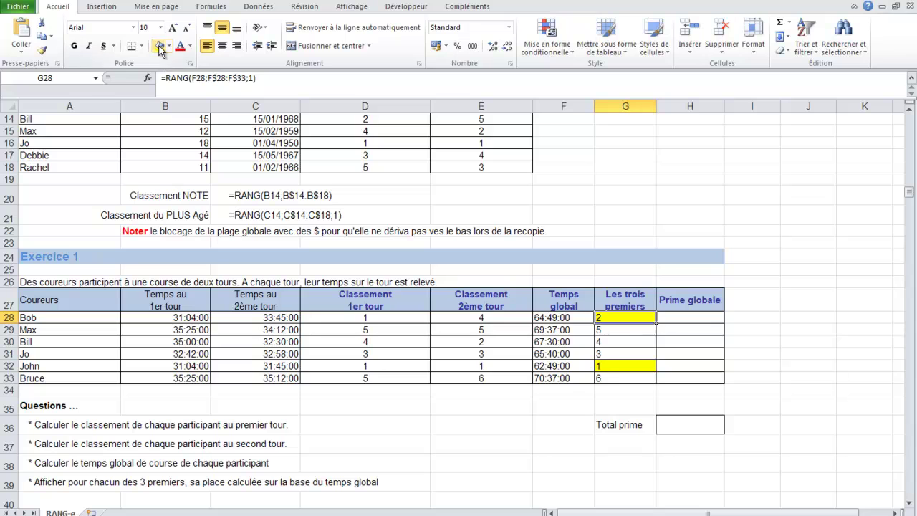
{"action": "left_click", "coordinate": [604, 354]}
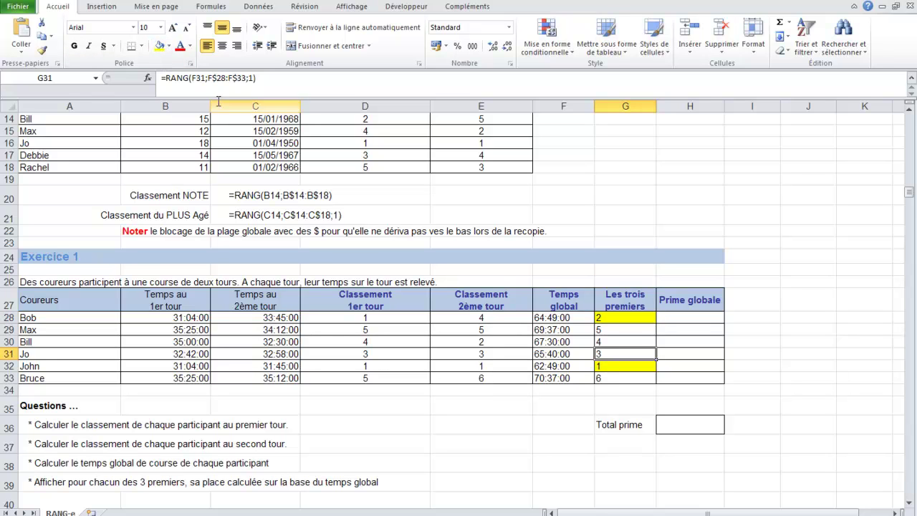
{"action": "left_click", "coordinate": [160, 45]}
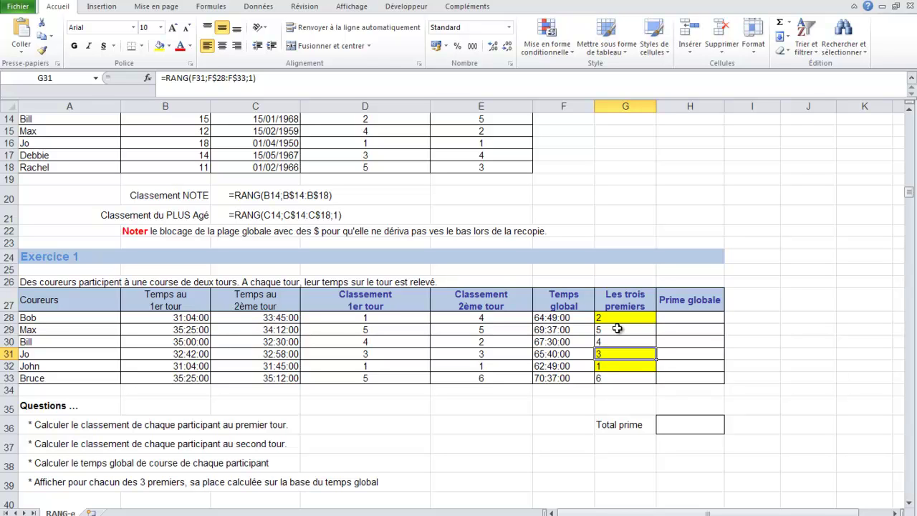
Delete the rankings outside the top three from G29:G30 and G33.
{"action": "left_click_drag", "start_coordinate": [617, 328], "coordinate": [617, 338]}
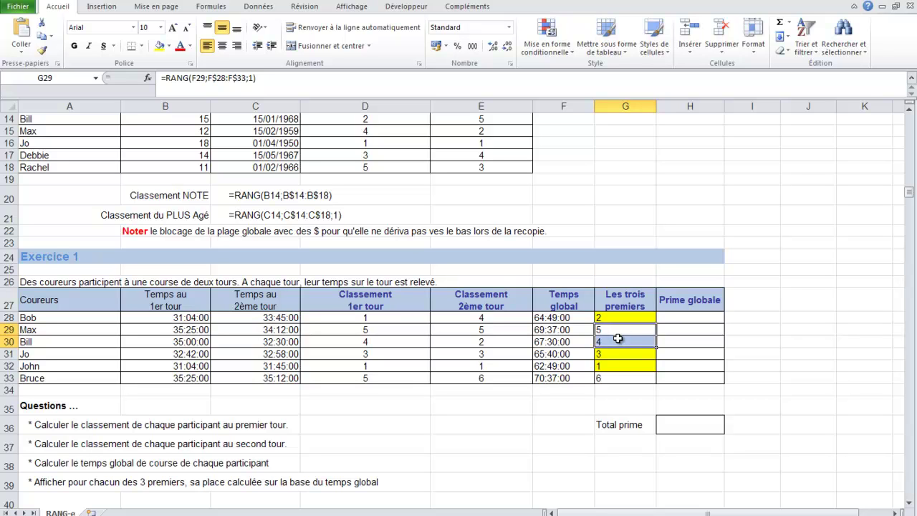
{"action": "key", "text": "Delete"}
{"action": "left_click", "coordinate": [607, 378]}
{"action": "key", "text": "Delete"}
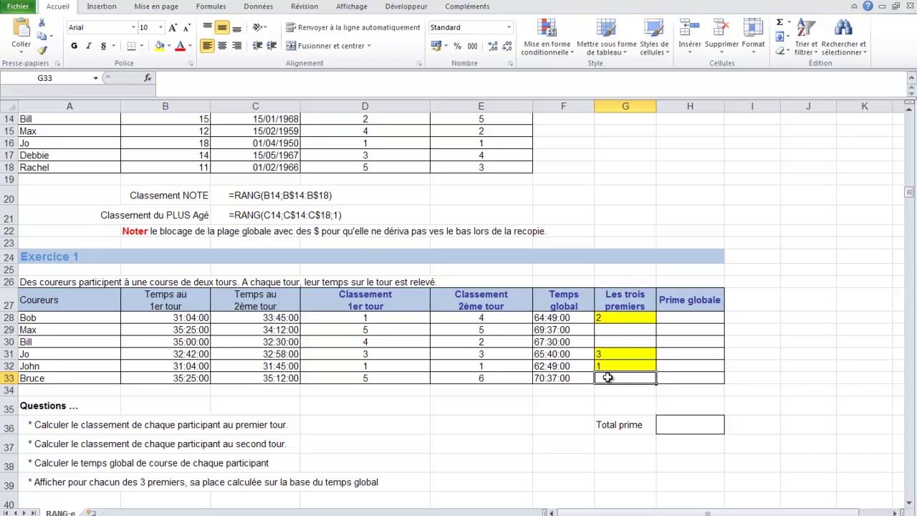
Clear the ranking formula and yellow fill from G28 and copy the blank cell down to G33.
{"action": "left_click", "coordinate": [610, 316]}
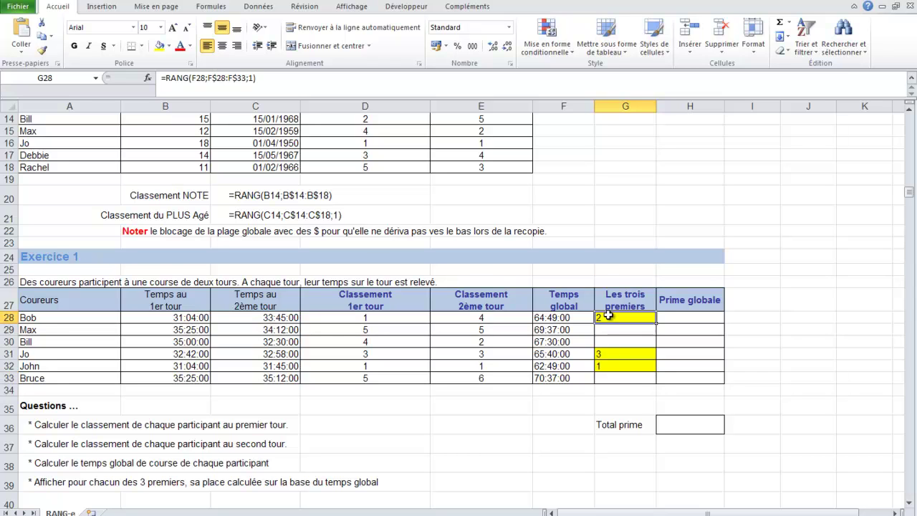
{"action": "left_click", "coordinate": [163, 77]}
{"action": "left_click", "coordinate": [255, 75], "text": "shift"}
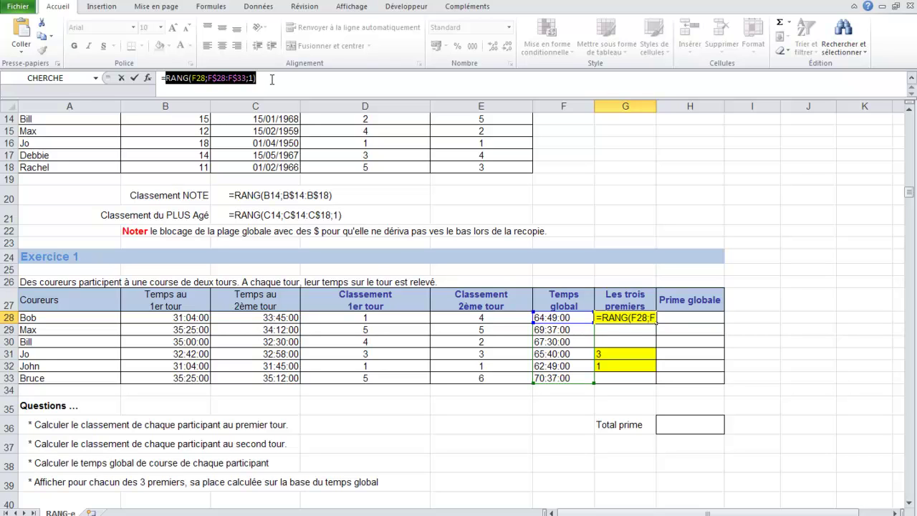
{"action": "key", "text": "BackSpace"}
{"action": "key", "text": "Escape"}
{"action": "key", "text": "Return"}
{"action": "left_click", "coordinate": [621, 317]}
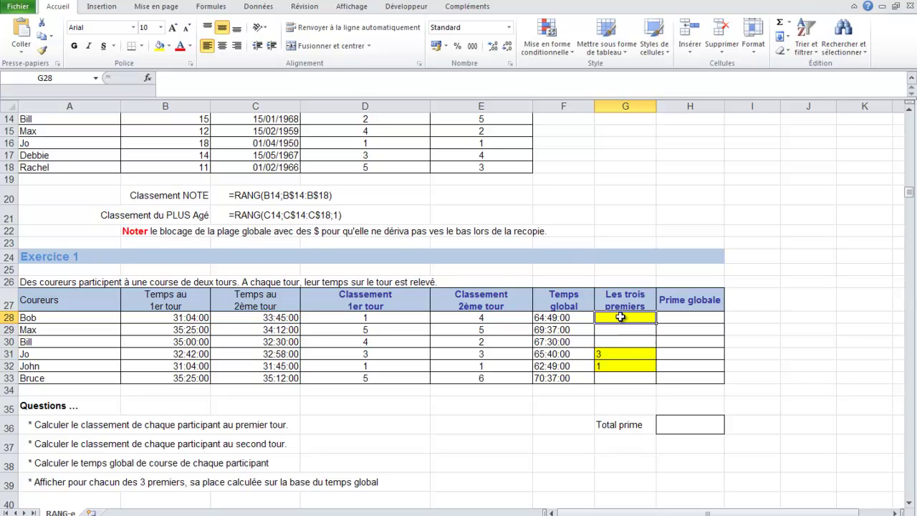
{"action": "left_click", "coordinate": [168, 46]}
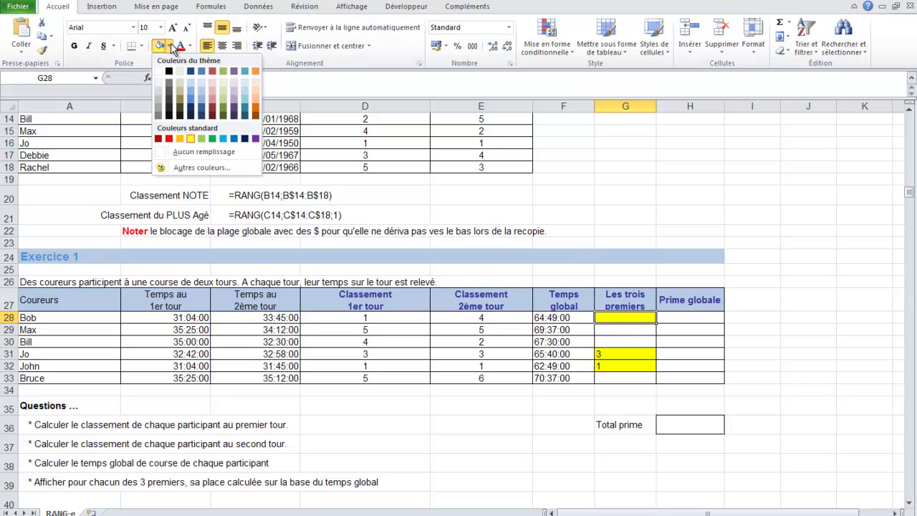
{"action": "left_click", "coordinate": [203, 152]}
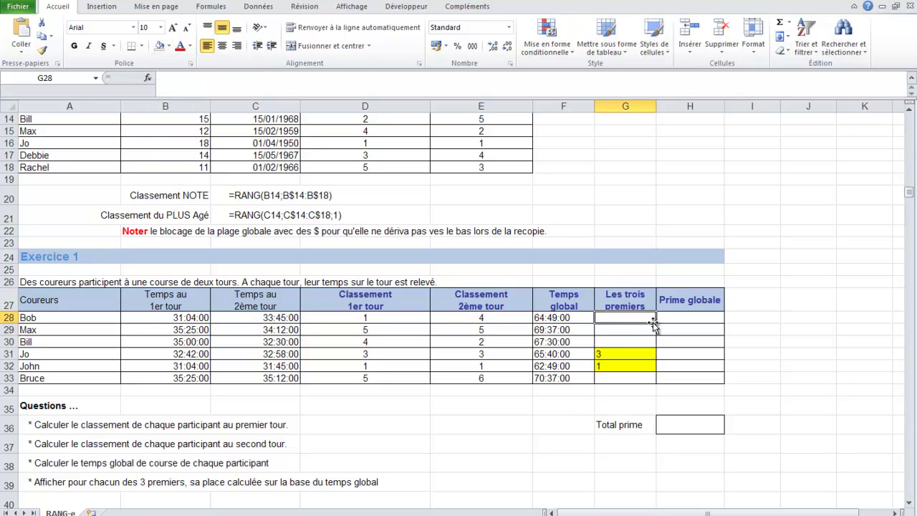
{"action": "left_click_drag", "start_coordinate": [653, 324], "coordinate": [652, 381]}
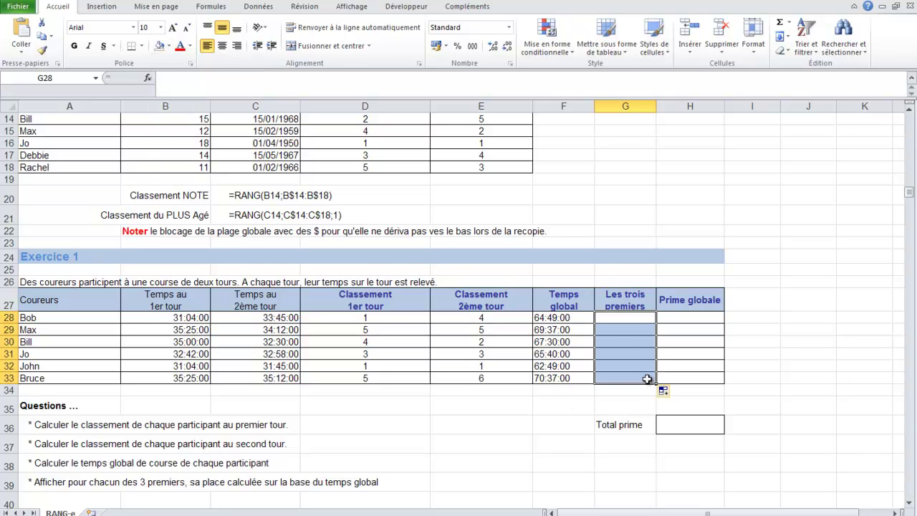
Start a SI function in G28 with RANG(F28;F$28:F$33;1)<=3 as its logical test.
{"action": "left_click", "coordinate": [609, 321]}
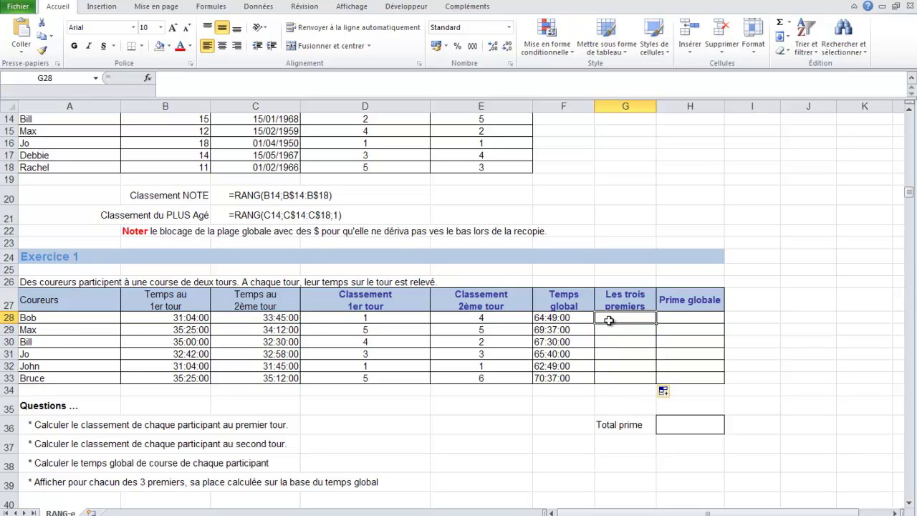
{"action": "type", "text": "=si("}
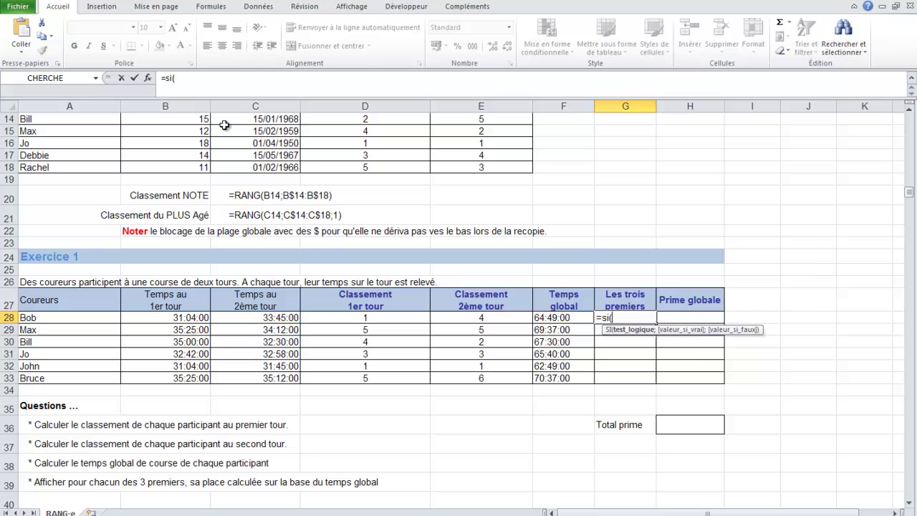
{"action": "left_click", "coordinate": [147, 78]}
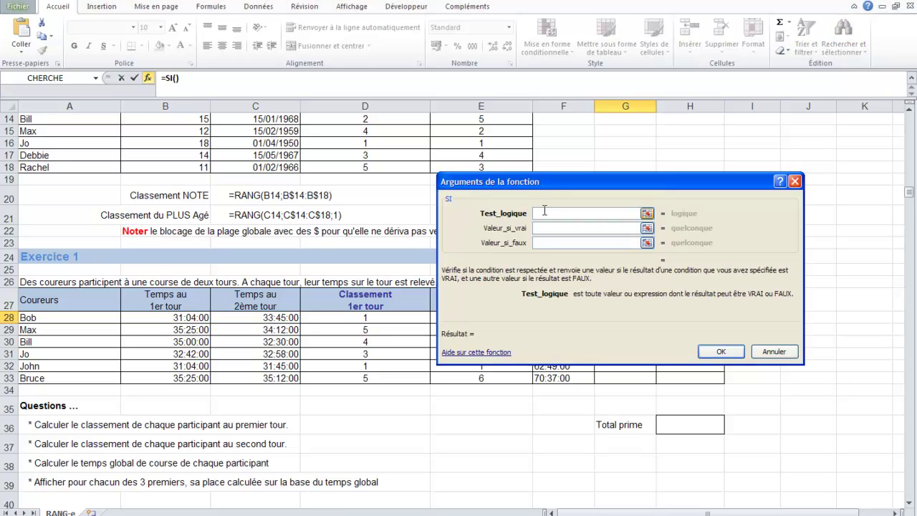
{"action": "type", "text": "rang("}
{"action": "left_click_drag", "start_coordinate": [501, 182], "coordinate": [628, 145]}
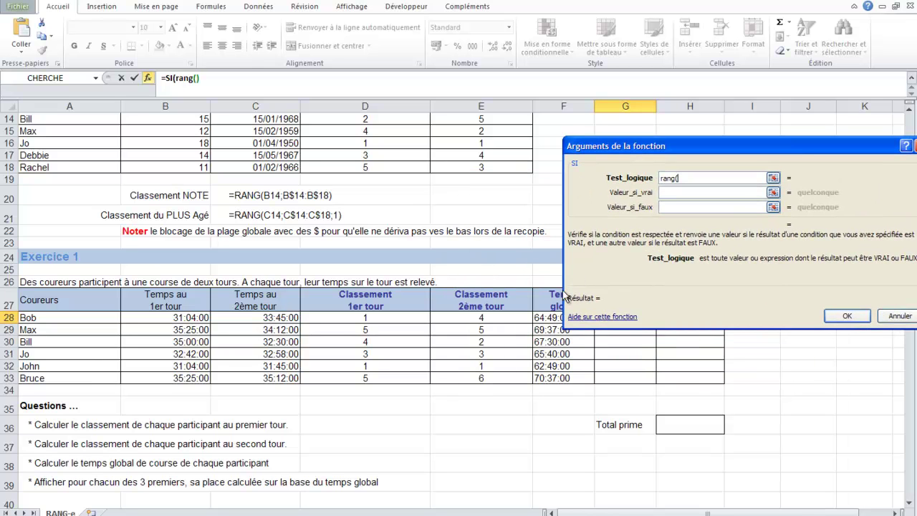
{"action": "left_click", "coordinate": [544, 316]}
{"action": "type", "text": ";"}
{"action": "left_click_drag", "start_coordinate": [543, 318], "coordinate": [547, 381]}
{"action": "key", "text": "F4"}
{"action": "key", "text": "F4"}
{"action": "type", "text": ";"}
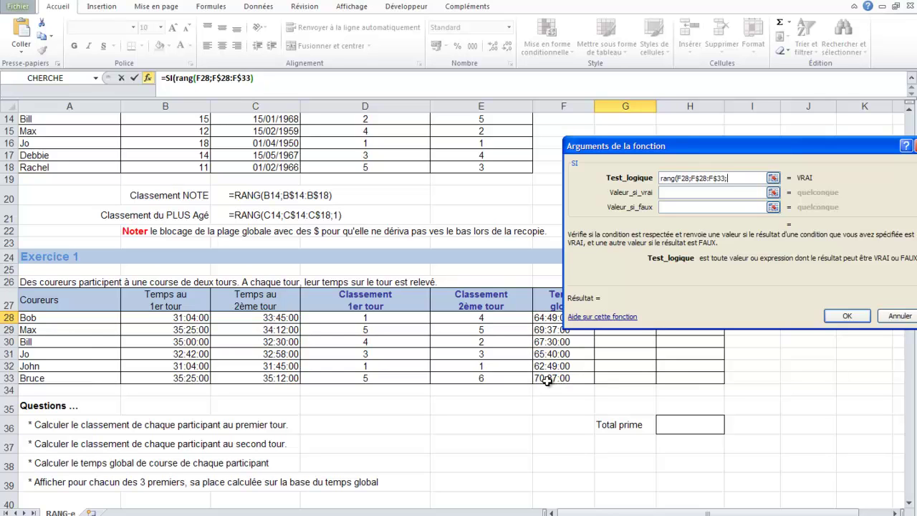
{"action": "type", "text": "1)<=3"}
Complete the SI function in G28 with RANG(F28;F$28:F$33;1) as the true value and "" as the false value.
{"action": "left_click", "coordinate": [671, 192]}
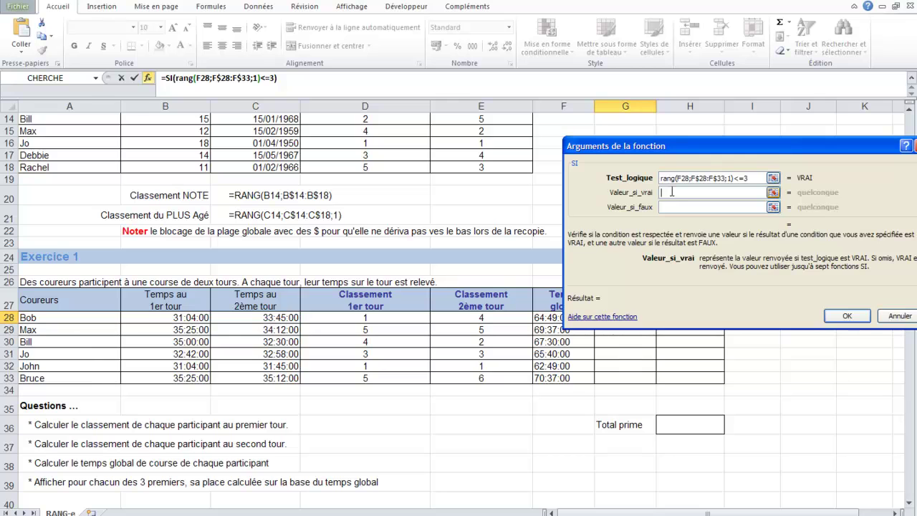
{"action": "type", "text": "rang("}
{"action": "left_click", "coordinate": [542, 315]}
{"action": "type", "text": ";"}
{"action": "left_click_drag", "start_coordinate": [542, 316], "coordinate": [546, 376]}
{"action": "key", "text": "F4"}
{"action": "key", "text": "F4"}
{"action": "type", "text": ";1)"}
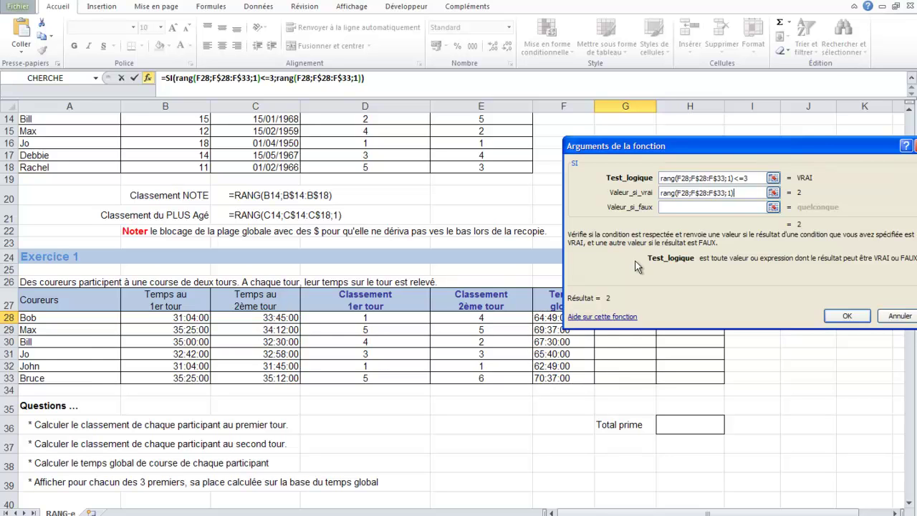
{"action": "left_click", "coordinate": [677, 207]}
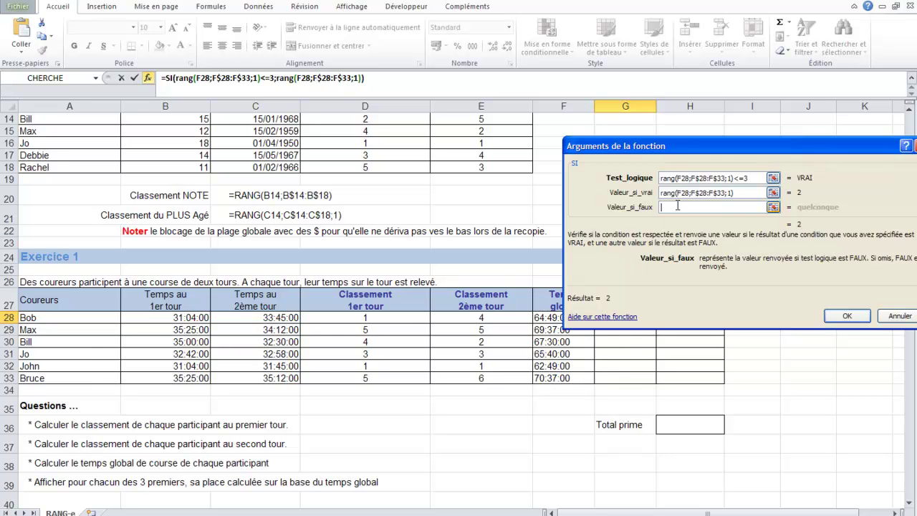
{"action": "type", "text": "\"\""}
{"action": "left_click", "coordinate": [846, 316]}
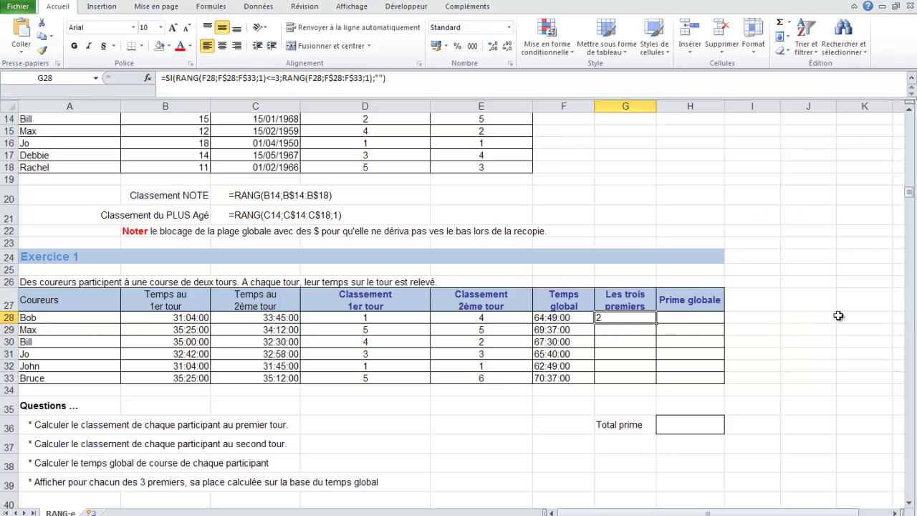
Fill the top-three formula down from G28 to G33 and centre the range G28:G33.
{"action": "left_click_drag", "start_coordinate": [653, 325], "coordinate": [654, 385]}
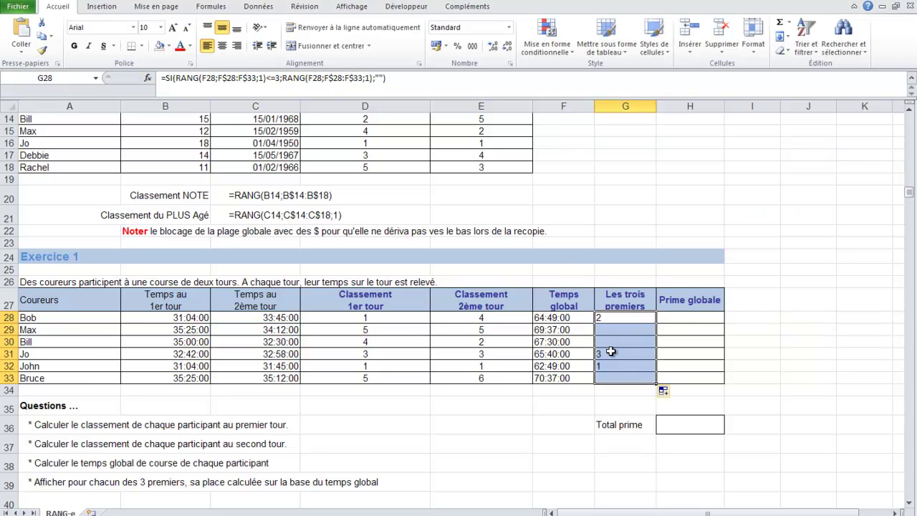
{"action": "left_click", "coordinate": [612, 317]}
{"action": "left_click", "coordinate": [610, 363]}
{"action": "left_click", "coordinate": [606, 318]}
{"action": "left_click", "coordinate": [608, 353]}
{"action": "left_click", "coordinate": [606, 328]}
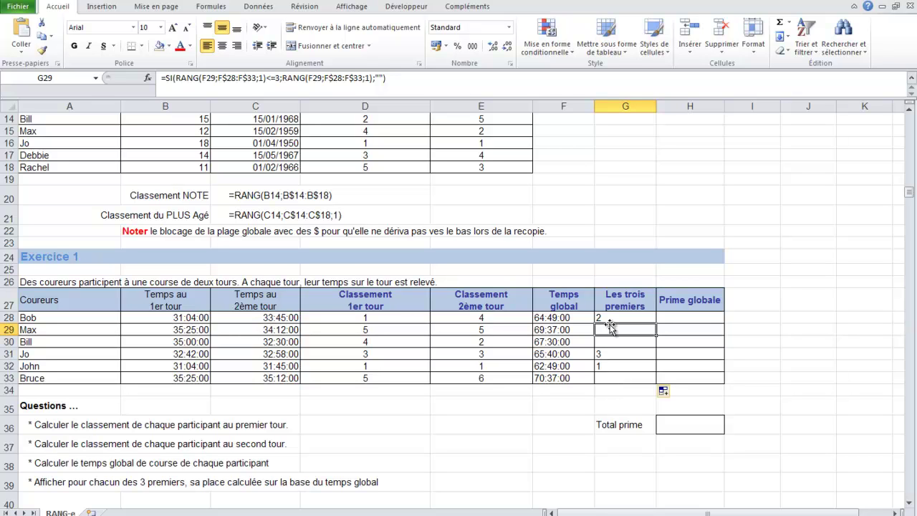
{"action": "left_click_drag", "start_coordinate": [607, 317], "coordinate": [611, 380]}
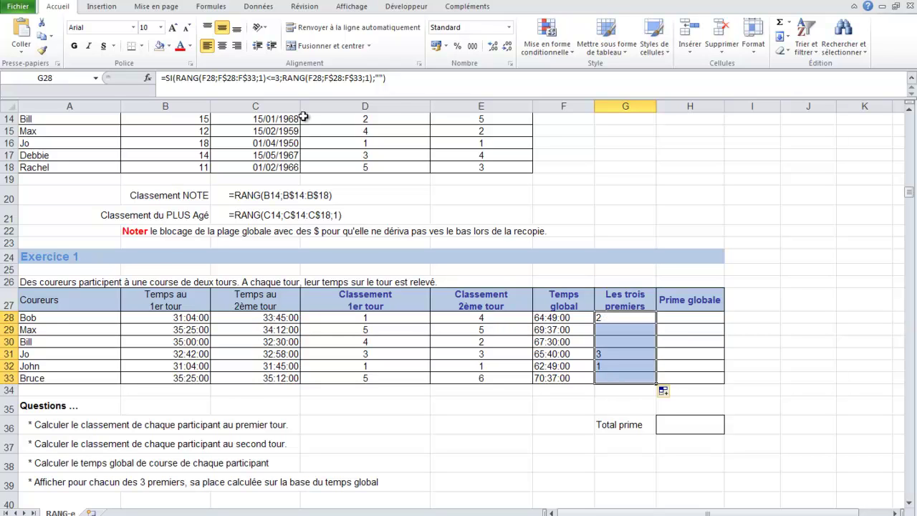
{"action": "left_click", "coordinate": [222, 46]}
Examine the supplementary prize question and the first- and second-lap rankings that qualify for 100€, 50€ or 25€.
{"action": "left_click", "coordinate": [691, 315]}
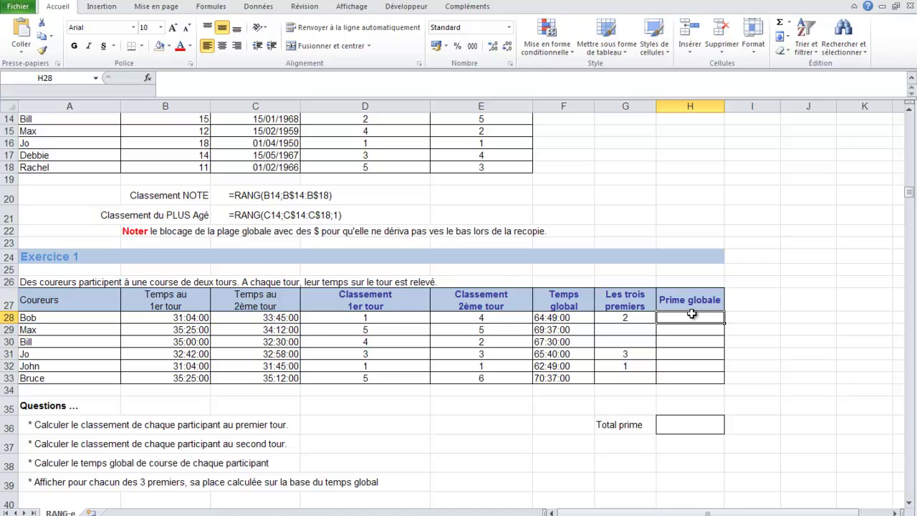
{"action": "scroll", "coordinate": [289, 499], "scroll_direction": "down", "scroll_amount": 4}
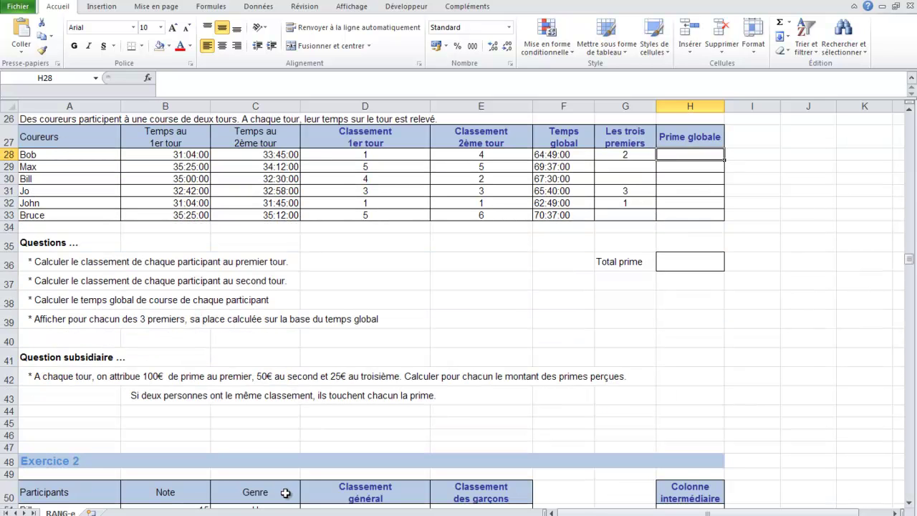
{"action": "left_click", "coordinate": [337, 157]}
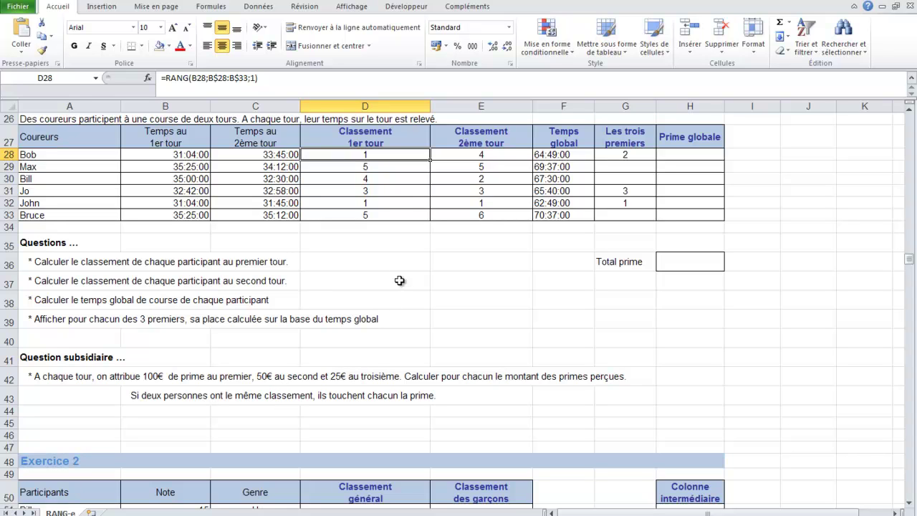
{"action": "left_click", "coordinate": [369, 190]}
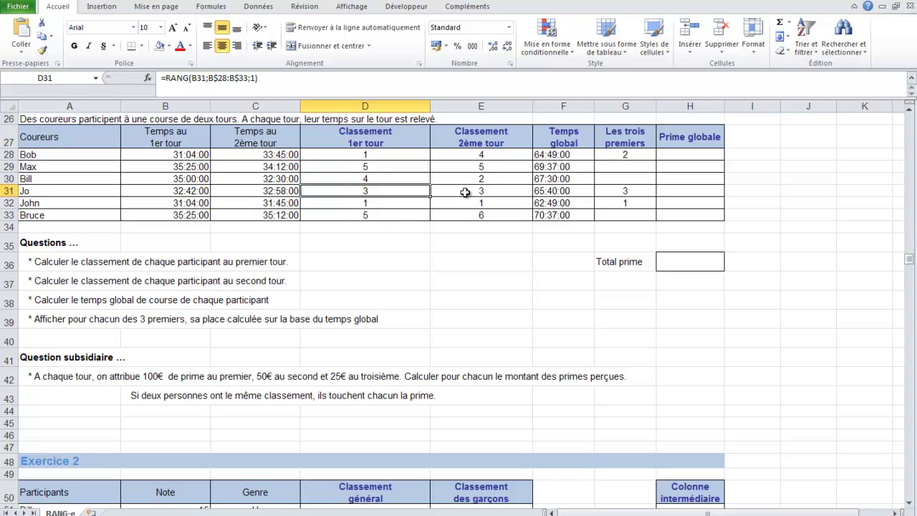
{"action": "left_click", "coordinate": [411, 202]}
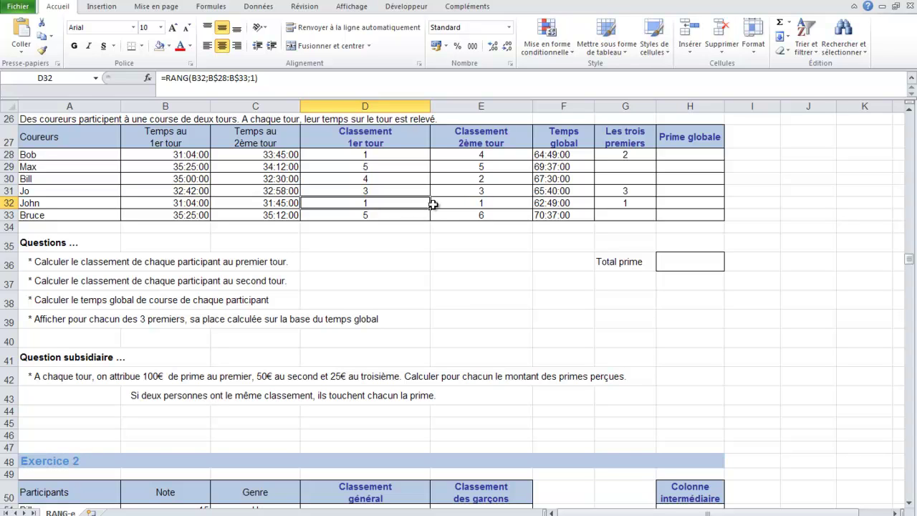
{"action": "left_click_drag", "start_coordinate": [386, 174], "coordinate": [465, 178]}
{"action": "left_click", "coordinate": [466, 179]}
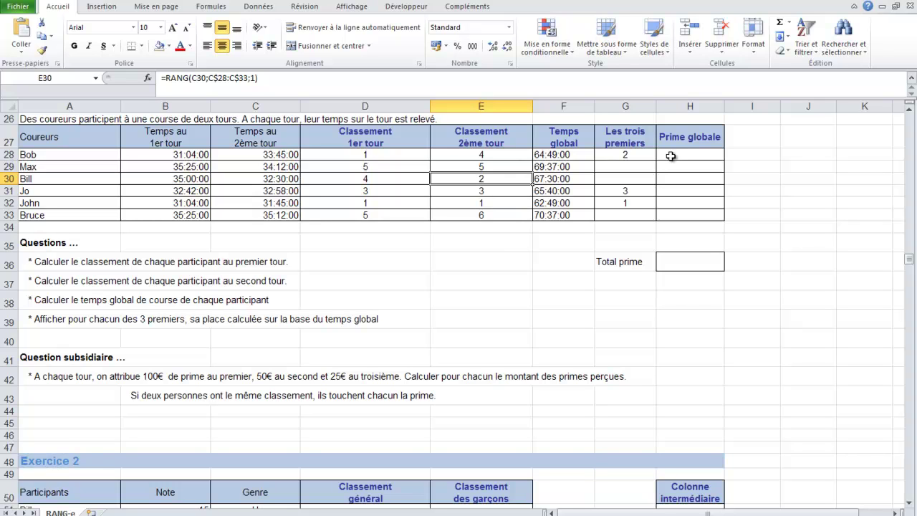
Start a SI formula in H28 that returns 100 when D28=1.
{"action": "left_click", "coordinate": [670, 155]}
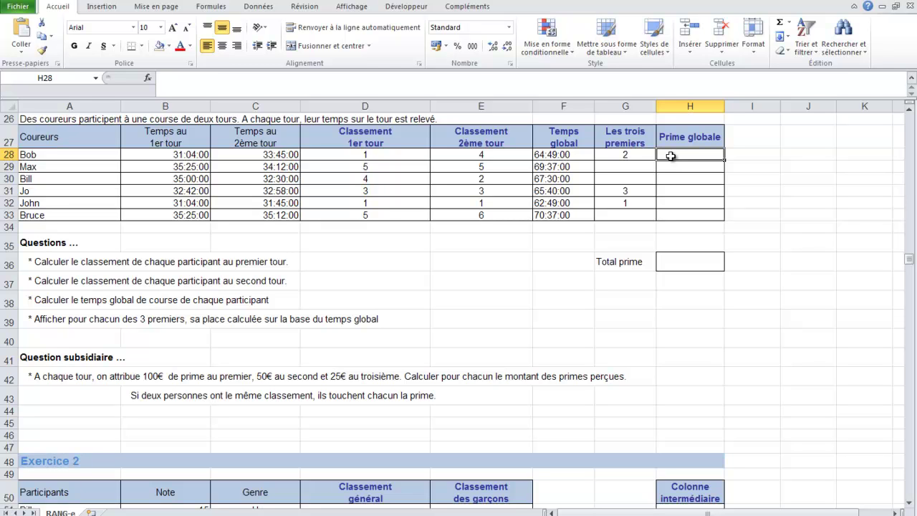
{"action": "type", "text": "=si("}
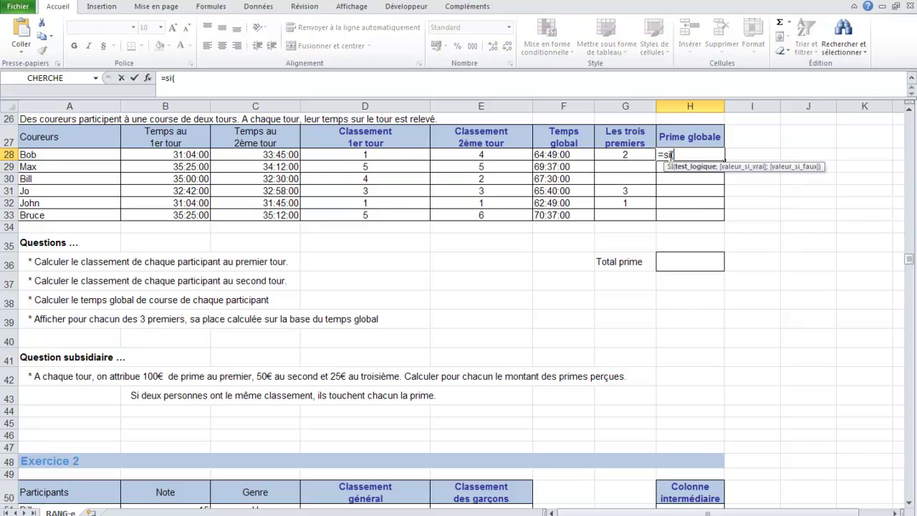
{"action": "left_click", "coordinate": [367, 154]}
{"action": "type", "text": "=1"}
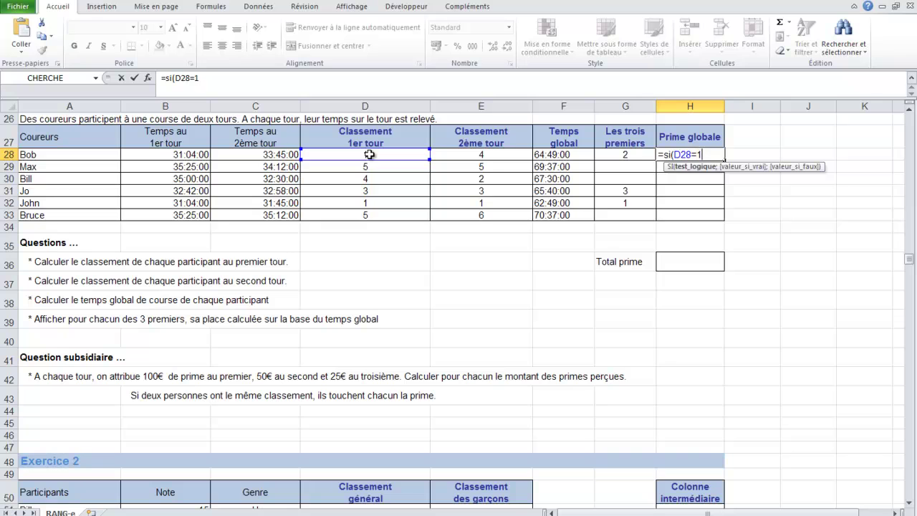
{"action": "type", "text": ";100"}
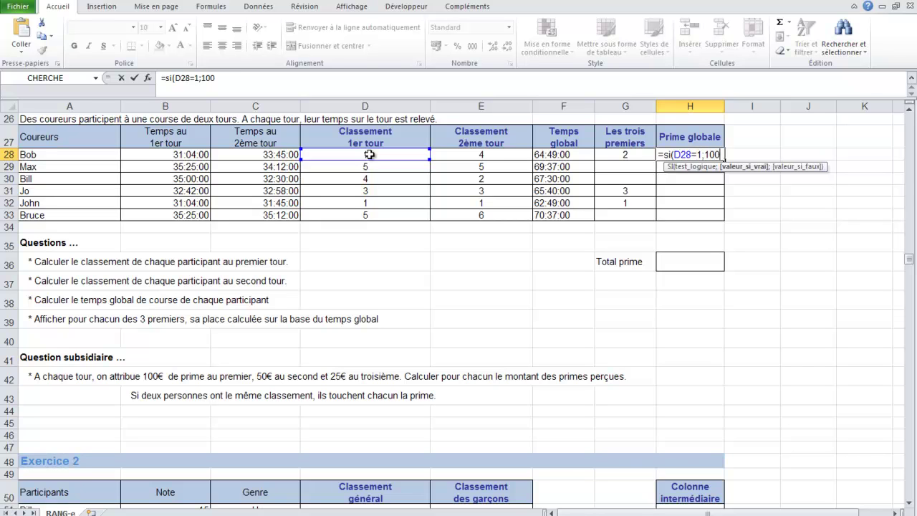
Nest a second SI as the false value in H28, returning 50 when D28=2.
{"action": "type", "text": ";"}
{"action": "type", "text": "si("}
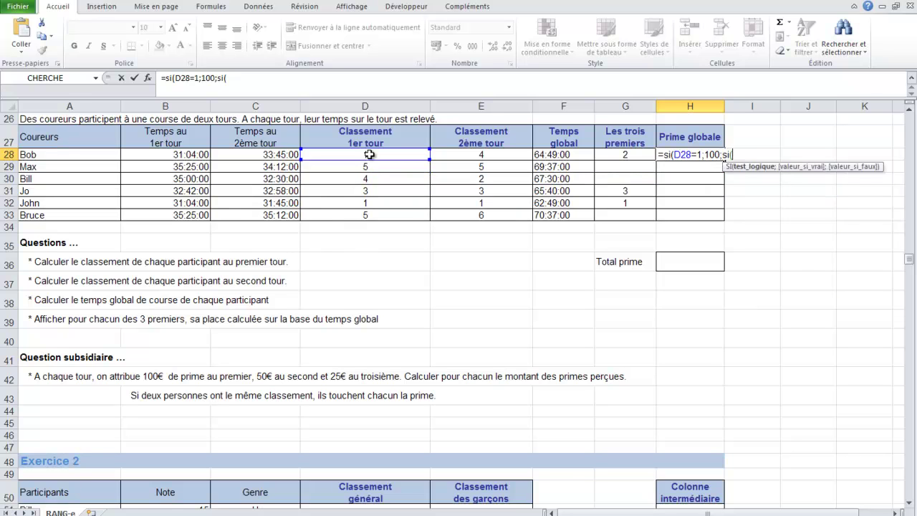
{"action": "left_click", "coordinate": [369, 155]}
{"action": "type", "text": "=2;5"}
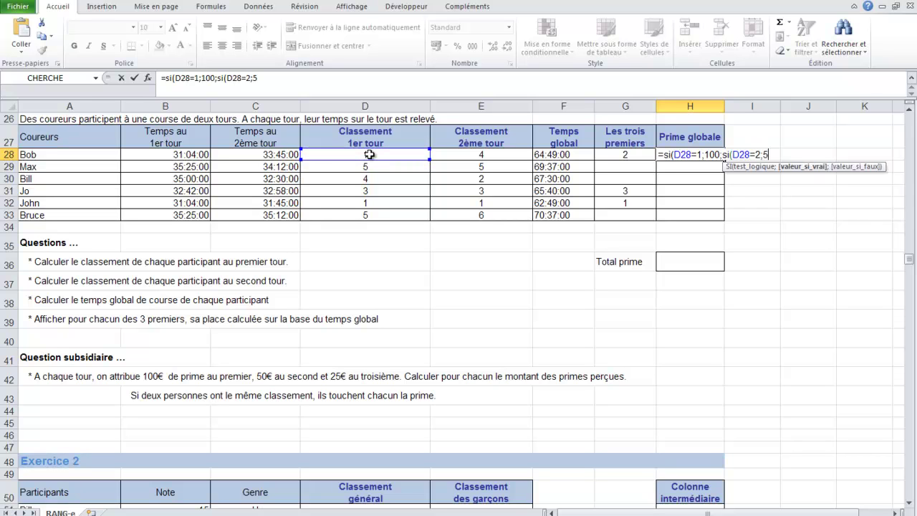
{"action": "type", "text": "0;"}
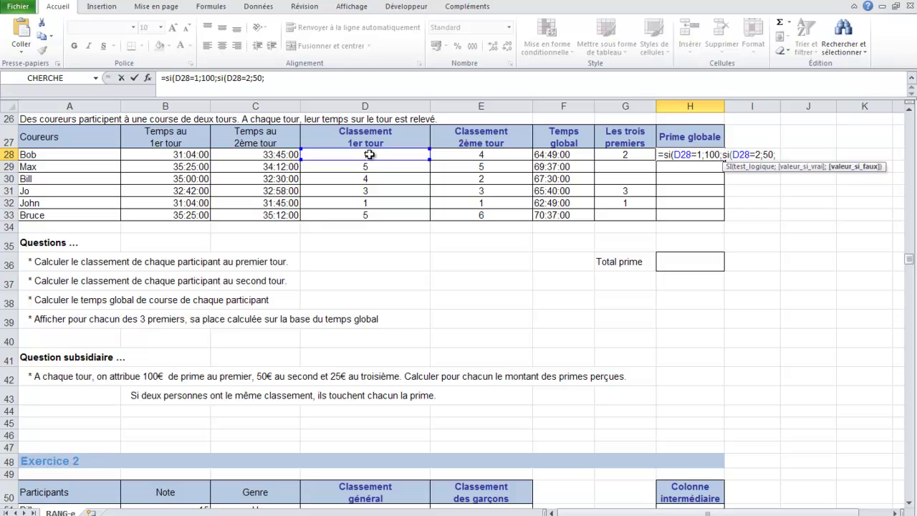
Complete H28 with a third nested SI returning 25 when D28=3 and otherwise 0, and fill the formula down to H33.
{"action": "type", "text": "si("}
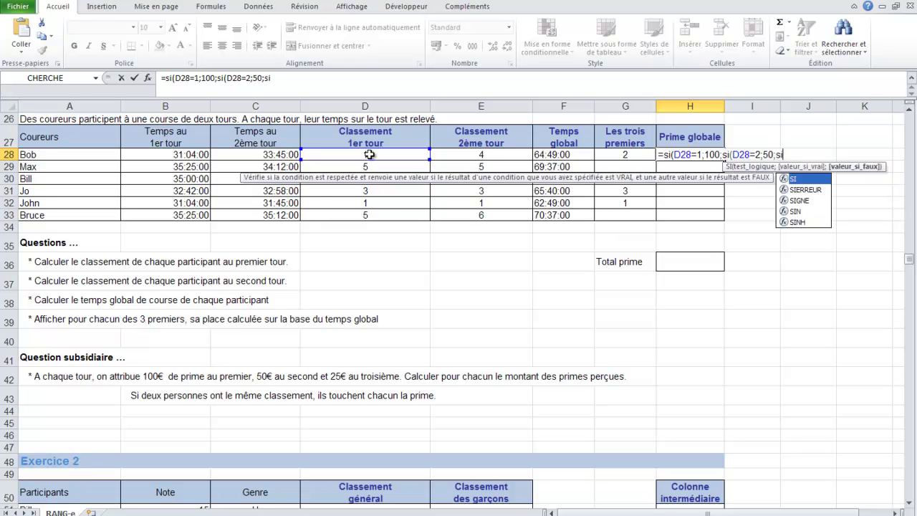
{"action": "left_click", "coordinate": [368, 154]}
{"action": "type", "text": "=3;25;"}
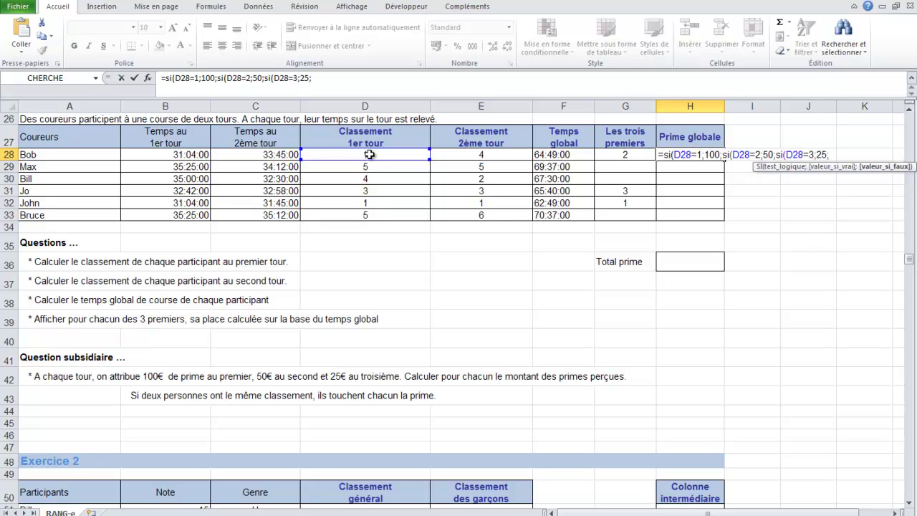
{"action": "type", "text": "0"}
{"action": "type", "text": "))"}
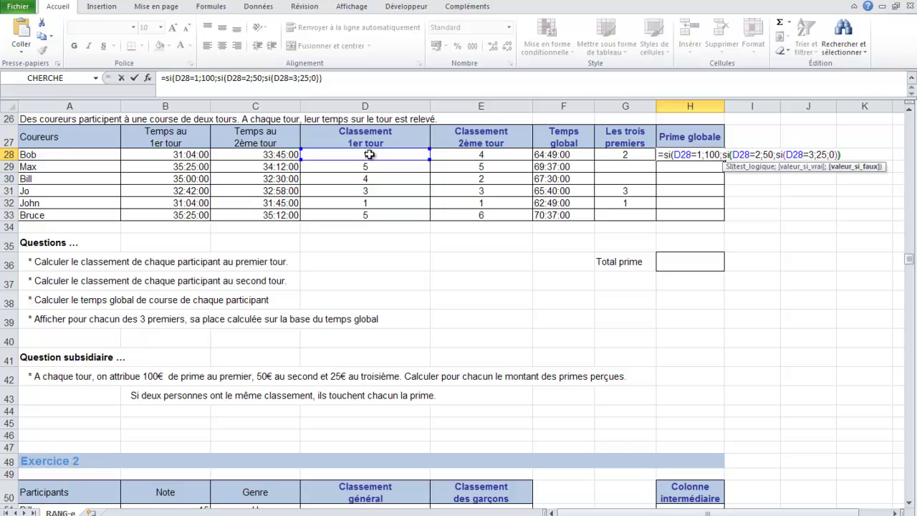
{"action": "key", "text": "Return"}
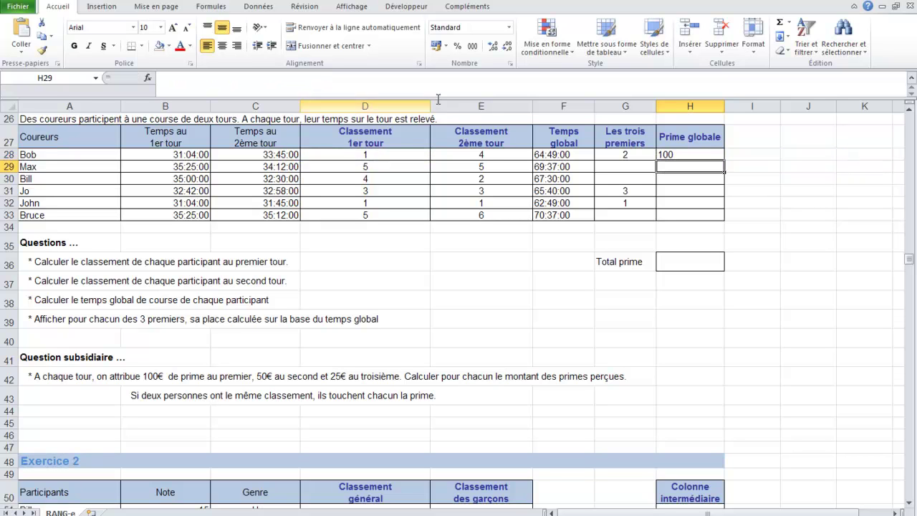
{"action": "left_click", "coordinate": [677, 155]}
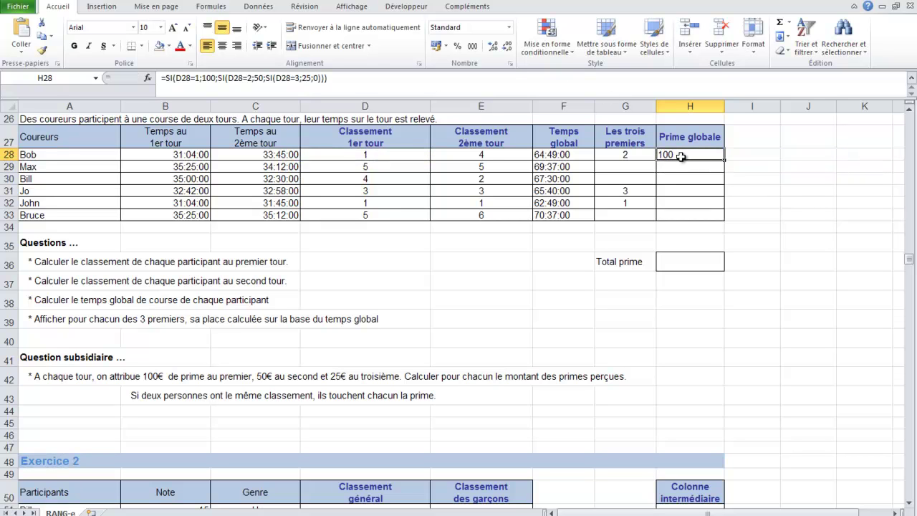
{"action": "left_click_drag", "start_coordinate": [724, 159], "coordinate": [723, 218]}
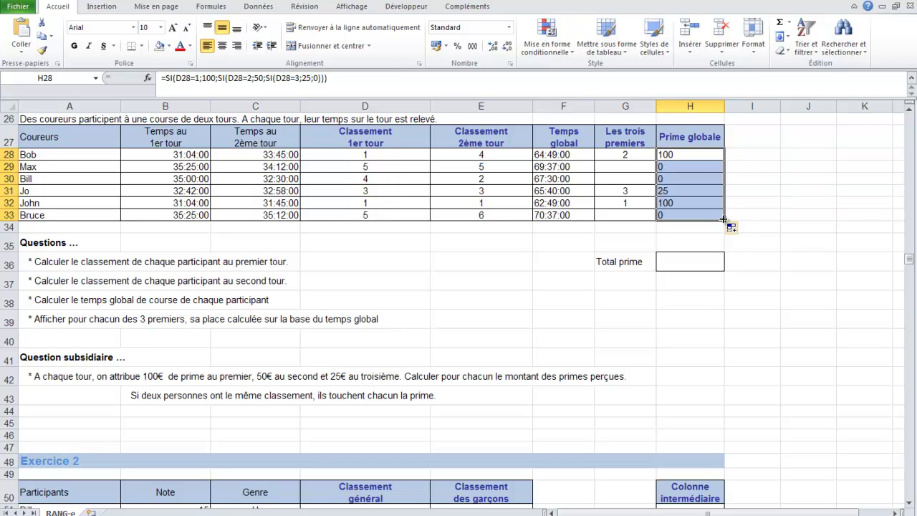
Extend the H28 formula with a plus sign and a copy of its whole nested SI expression.
{"action": "scroll", "coordinate": [685, 246], "scroll_direction": "up", "scroll_amount": 2}
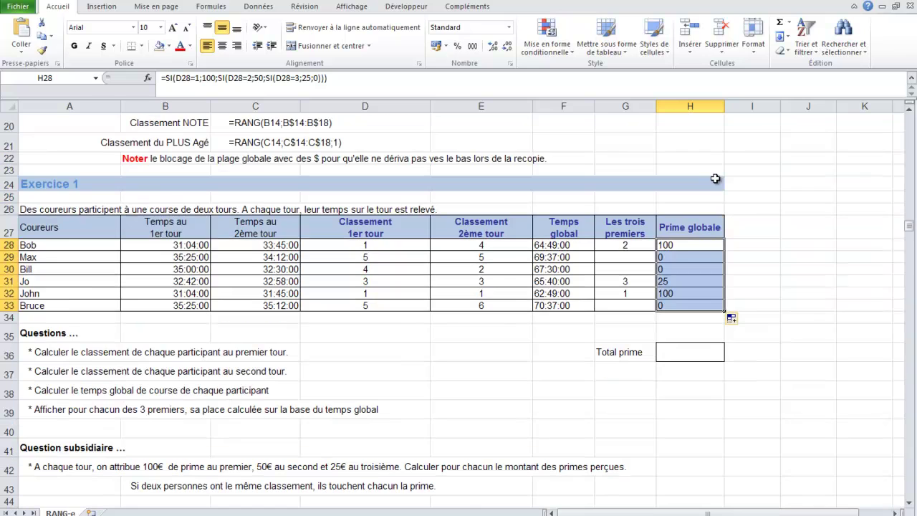
{"action": "left_click", "coordinate": [684, 246]}
{"action": "left_click_drag", "start_coordinate": [166, 78], "coordinate": [335, 77]}
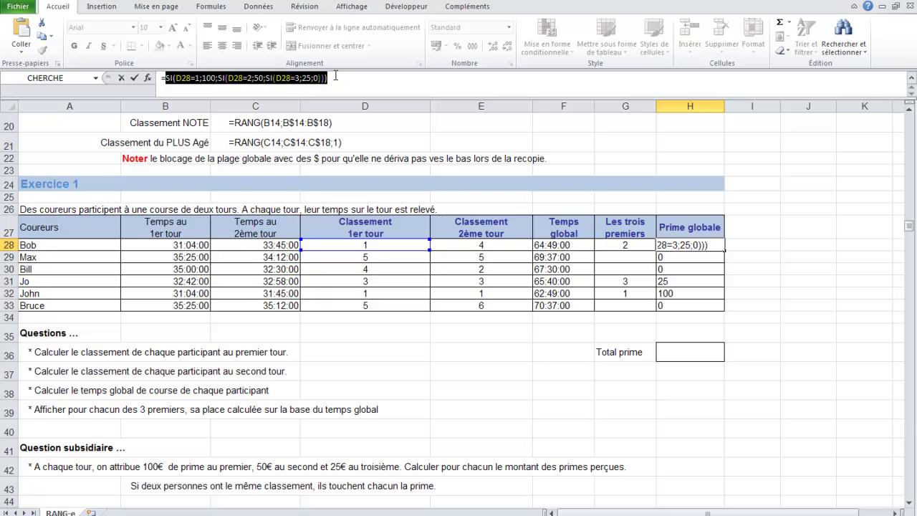
{"action": "left_click", "coordinate": [335, 78]}
{"action": "type", "text": "+"}
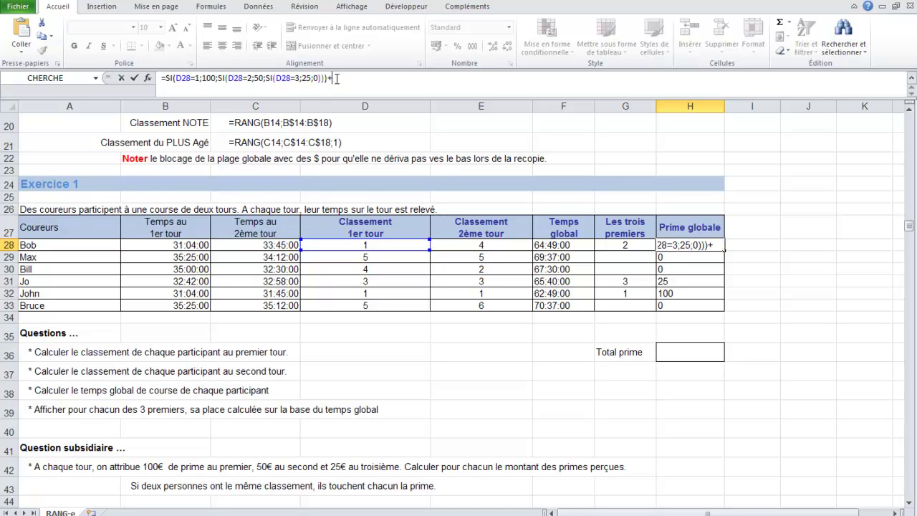
{"action": "key", "text": "ctrl+v"}
Replace the three D28 references in the formula's second half with E28, and fill H28 down to H33.
{"action": "double_click", "coordinate": [348, 78]}
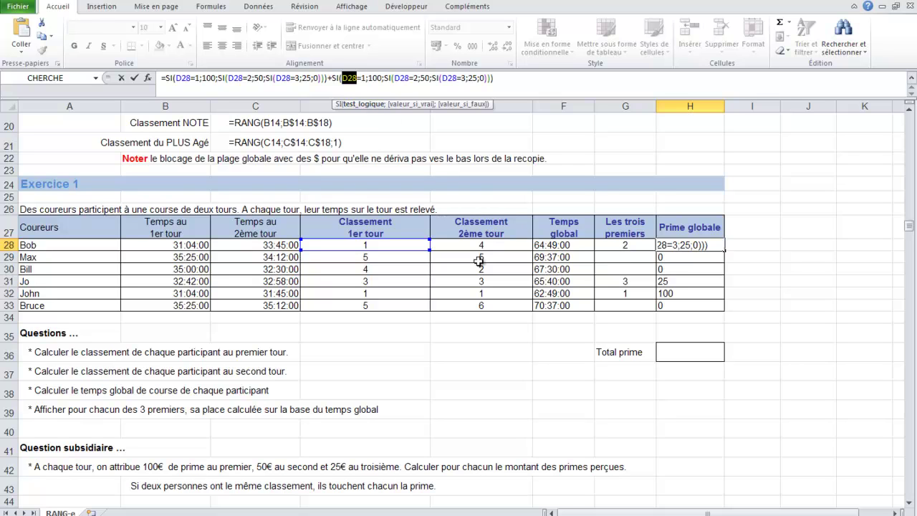
{"action": "left_click", "coordinate": [465, 244]}
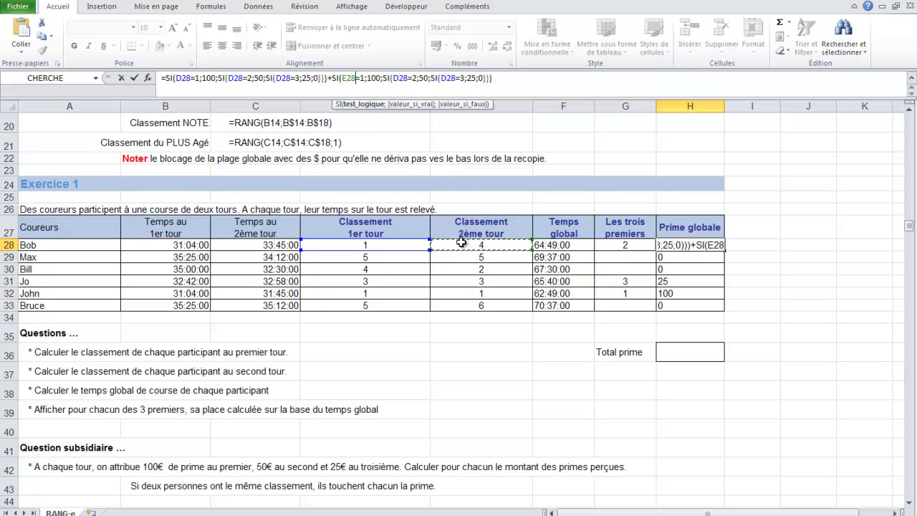
{"action": "double_click", "coordinate": [400, 78]}
{"action": "left_click", "coordinate": [479, 244]}
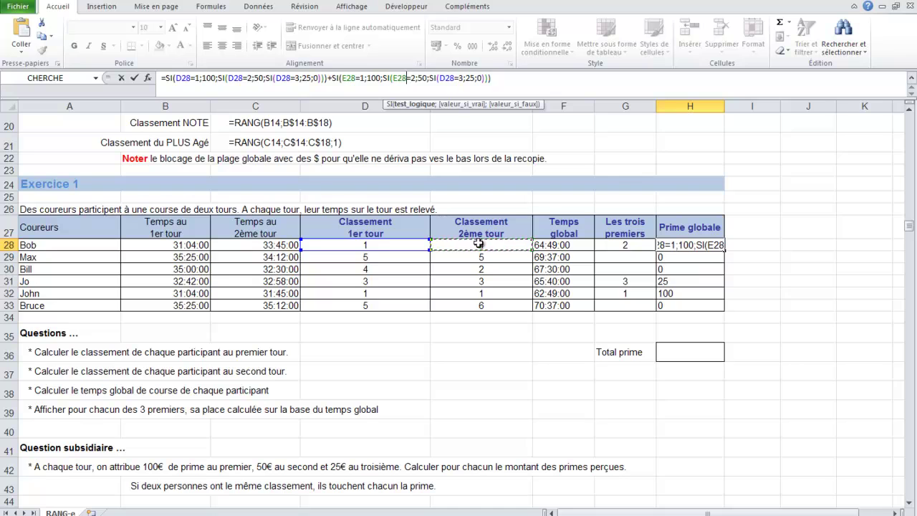
{"action": "double_click", "coordinate": [447, 78]}
{"action": "left_click", "coordinate": [477, 244]}
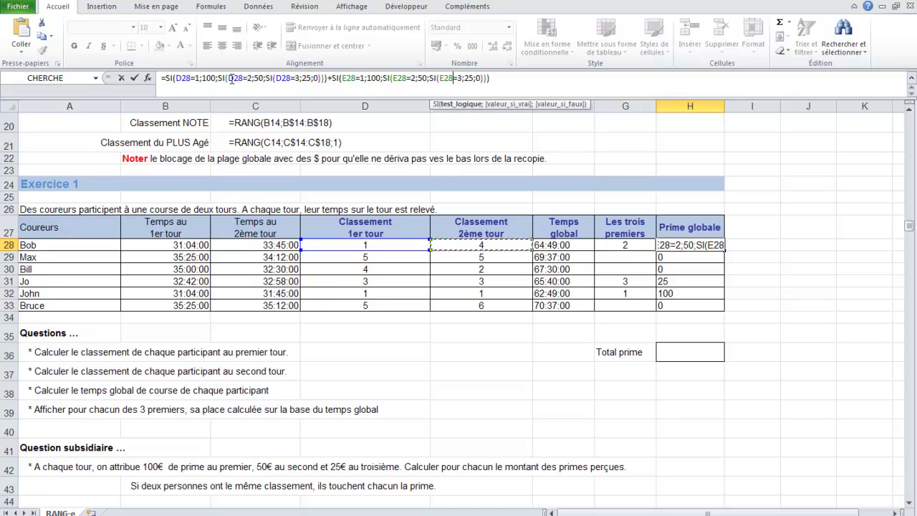
{"action": "left_click", "coordinate": [134, 77]}
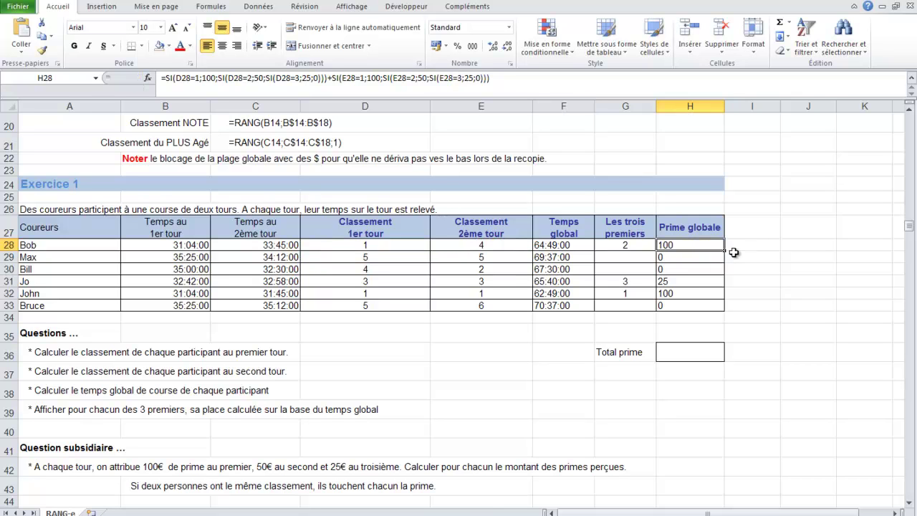
{"action": "left_click_drag", "start_coordinate": [723, 250], "coordinate": [725, 308]}
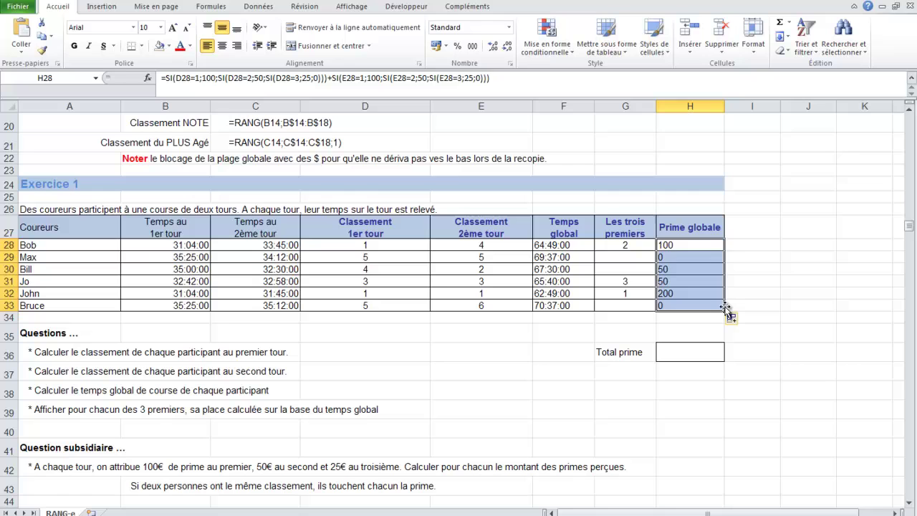
Calculate the total prize in H36 with SOMME over the range H28:H33.
{"action": "left_click", "coordinate": [691, 350]}
{"action": "left_click", "coordinate": [780, 22]}
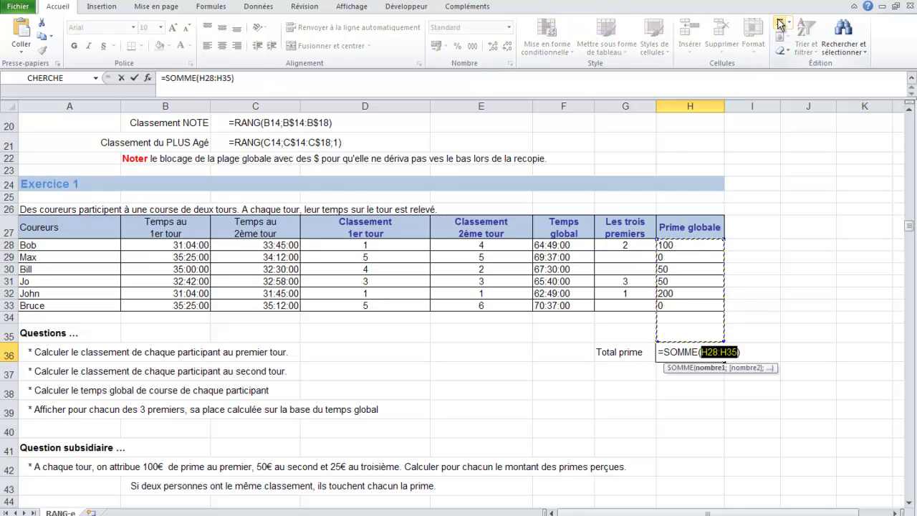
{"action": "left_click", "coordinate": [676, 244]}
{"action": "left_click_drag", "start_coordinate": [676, 245], "coordinate": [676, 300]}
{"action": "key", "text": "Return"}
Centre the prizes in H28:H33 and check those in H32 and H31 against both lap rankings.
{"action": "left_click_drag", "start_coordinate": [678, 244], "coordinate": [677, 306]}
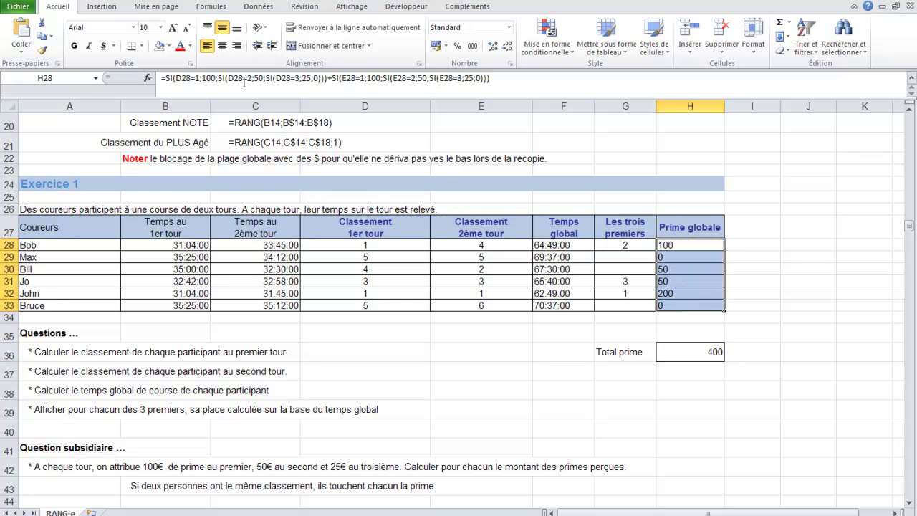
{"action": "left_click", "coordinate": [222, 45]}
{"action": "left_click", "coordinate": [542, 354]}
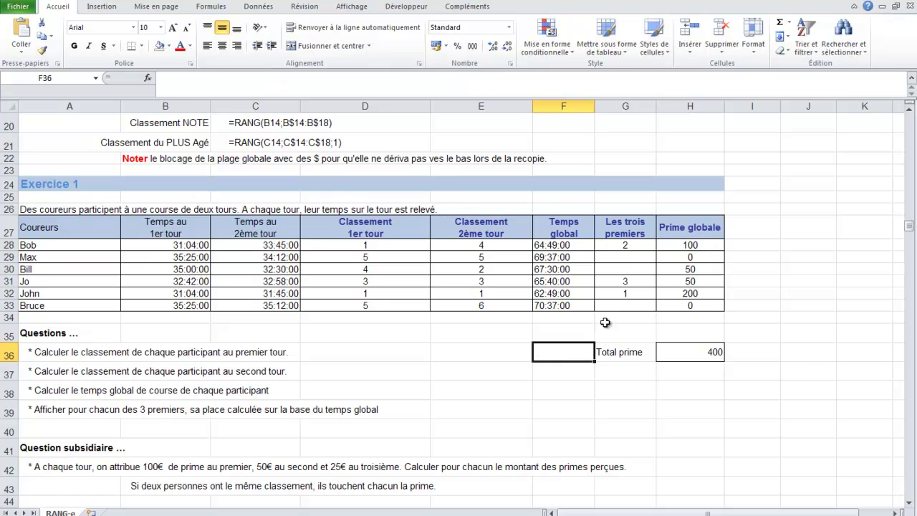
{"action": "left_click", "coordinate": [680, 294]}
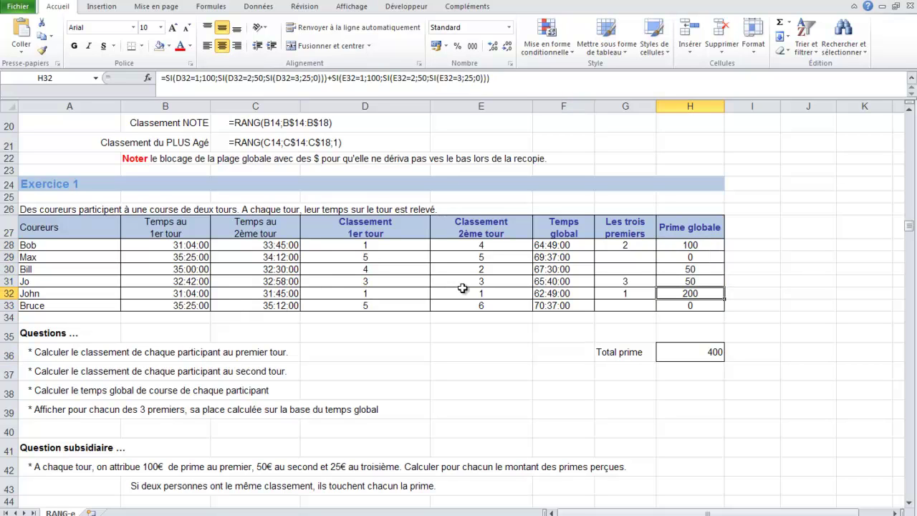
{"action": "left_click", "coordinate": [356, 281]}
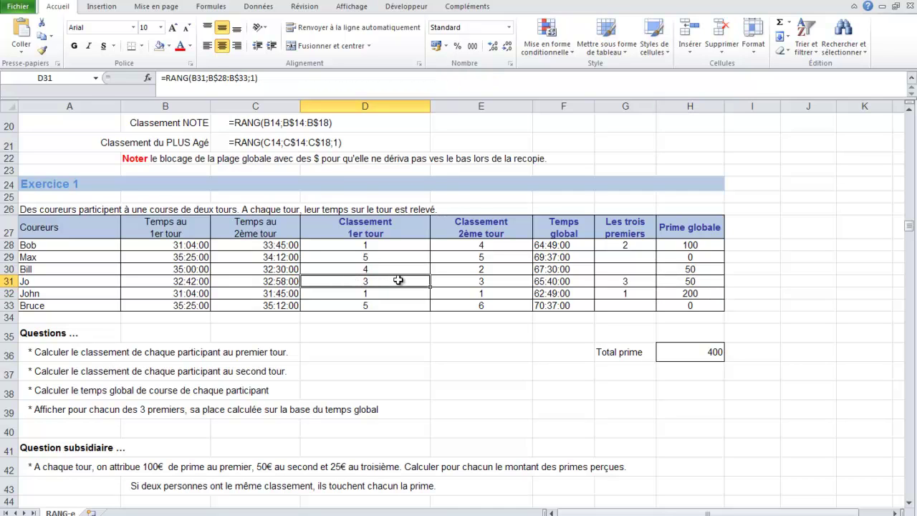
{"action": "left_click_drag", "start_coordinate": [401, 281], "coordinate": [463, 281]}
{"action": "left_click", "coordinate": [690, 282]}
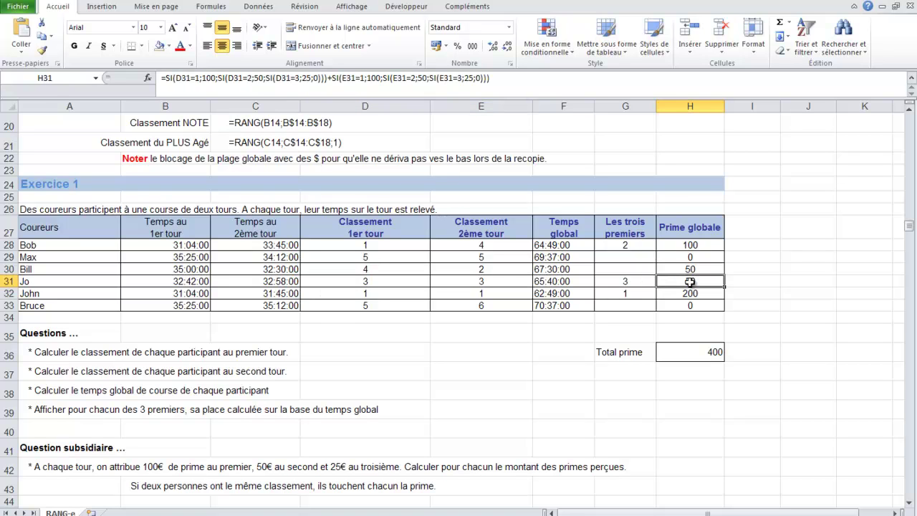
Copy the complete H28 prize formula into B40 as plain text, preceded by an apostrophe.
{"action": "left_click", "coordinate": [676, 245]}
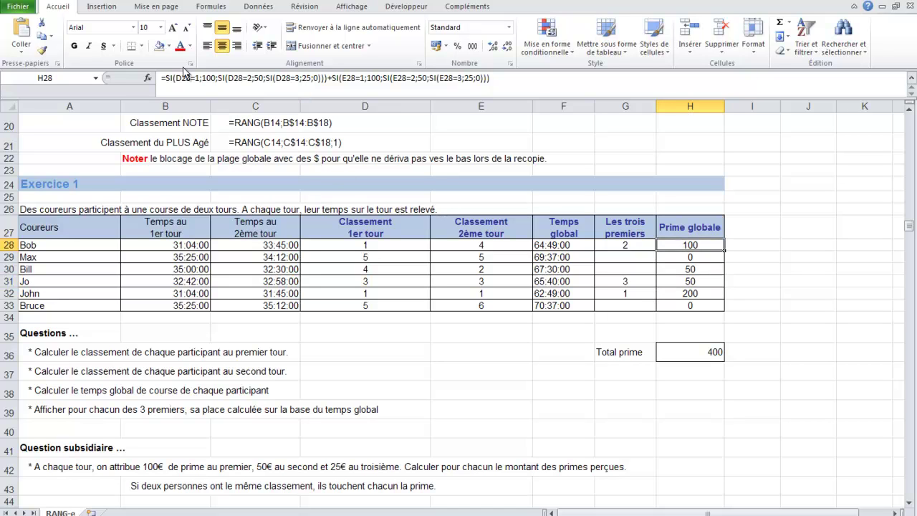
{"action": "left_click_drag", "start_coordinate": [162, 77], "coordinate": [516, 76]}
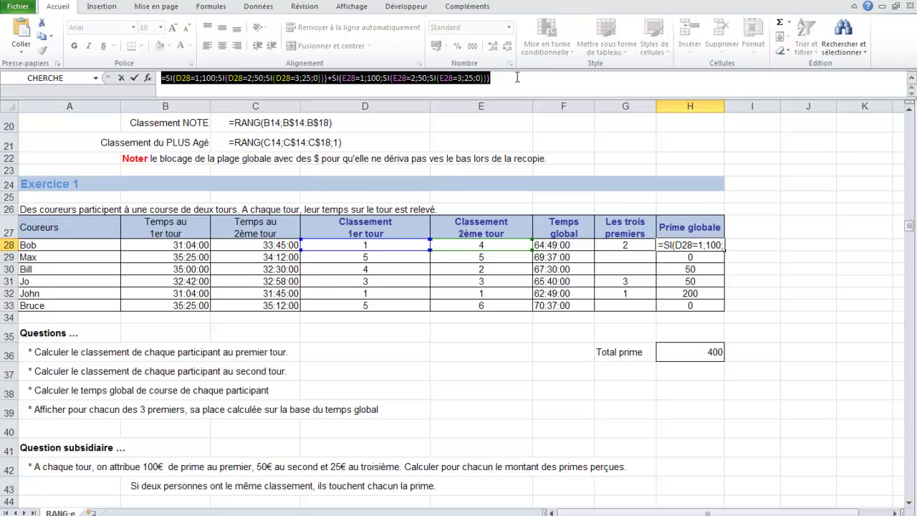
{"action": "key", "text": "Escape"}
{"action": "double_click", "coordinate": [156, 426]}
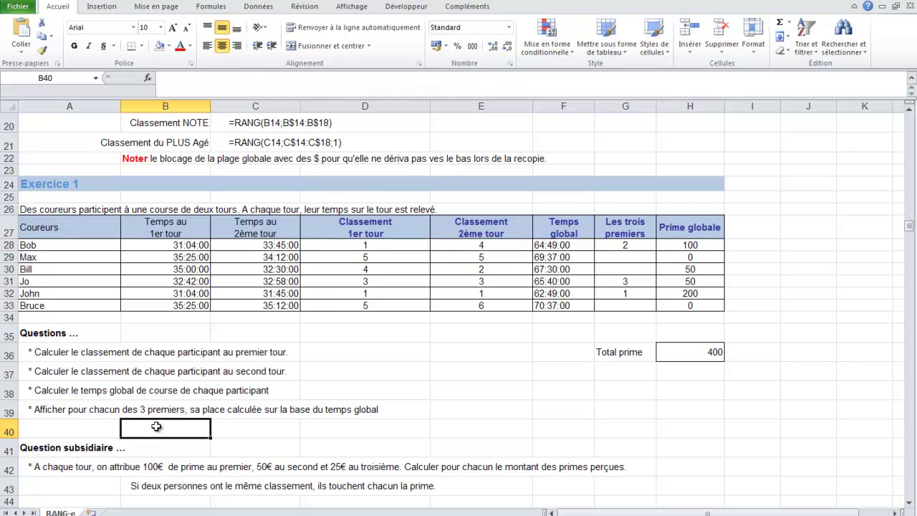
{"action": "type", "text": "'"}
{"action": "key", "text": "ctrl+v"}
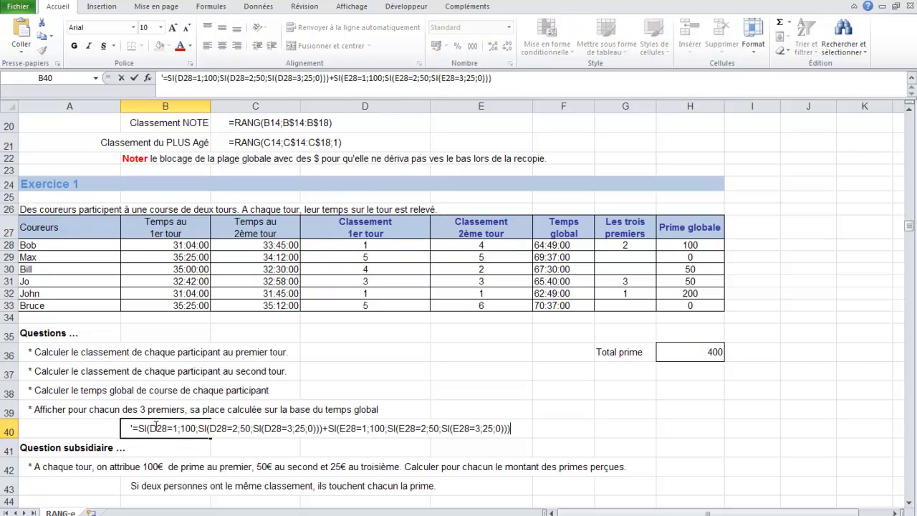
{"action": "key", "text": "Return"}
Restart the prize formula in H28 with an SI that gives 100 when D28=1, otherwise 0.
{"action": "left_click", "coordinate": [693, 245]}
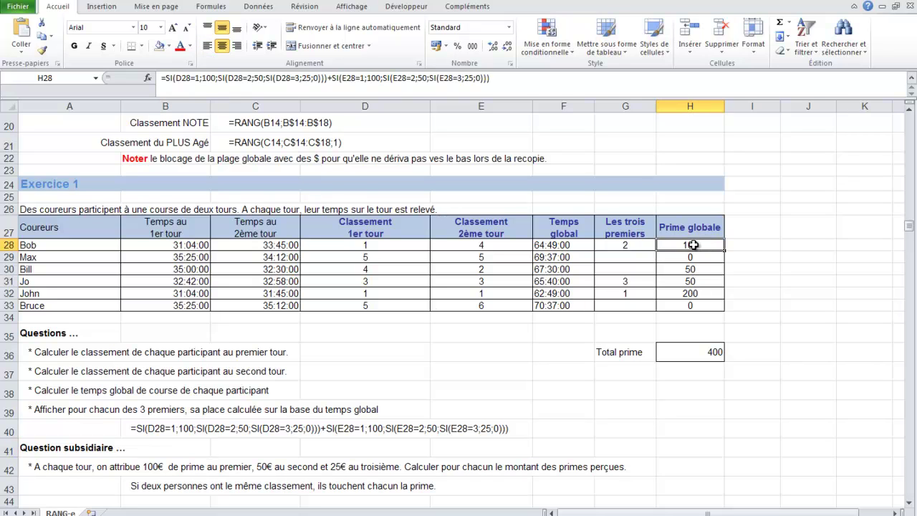
{"action": "type", "text": "=si("}
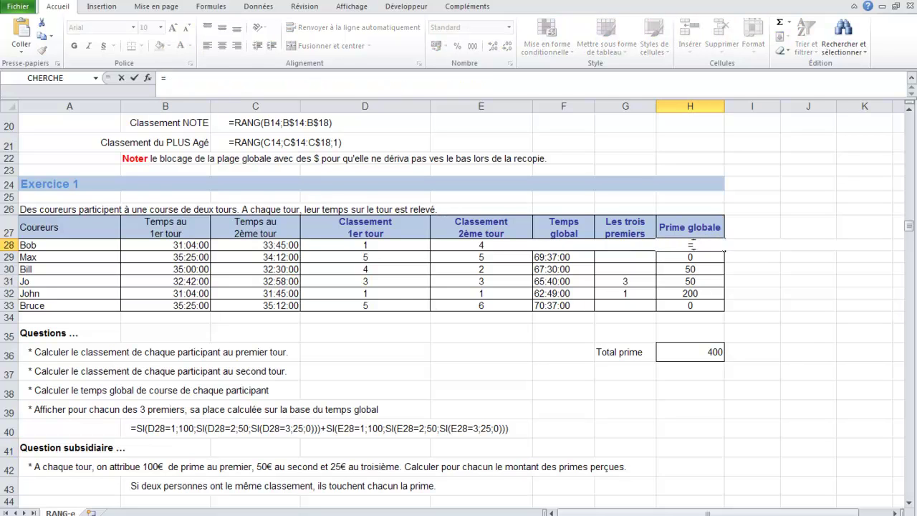
{"action": "left_click", "coordinate": [379, 245]}
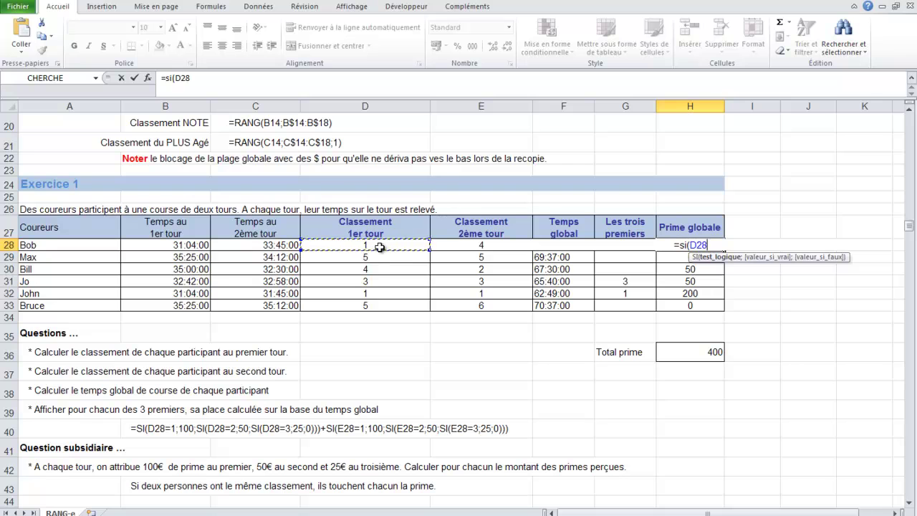
{"action": "type", "text": "=1;100;0)"}
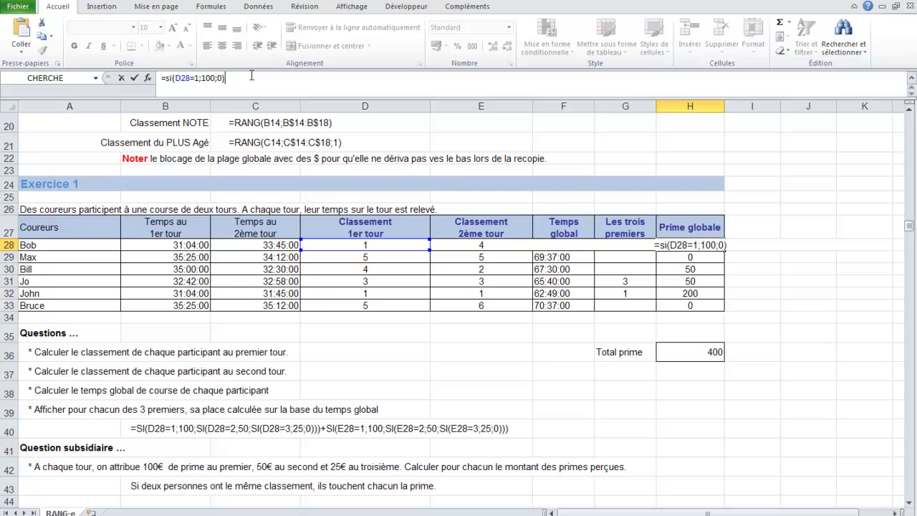
Add a second SI to the H28 formula that gives 50 when D28=2, otherwise 0.
{"action": "type", "text": "+"}
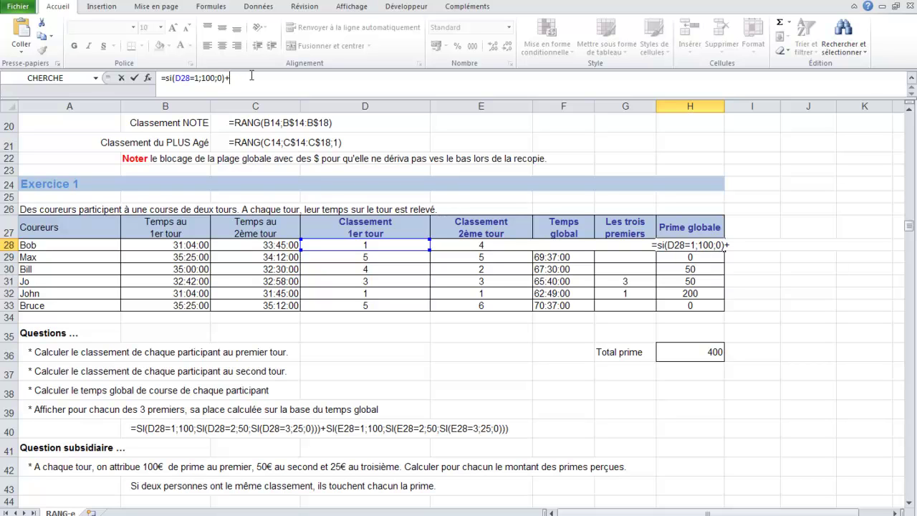
{"action": "type", "text": "si("}
{"action": "left_click", "coordinate": [362, 244]}
{"action": "type", "text": "="}
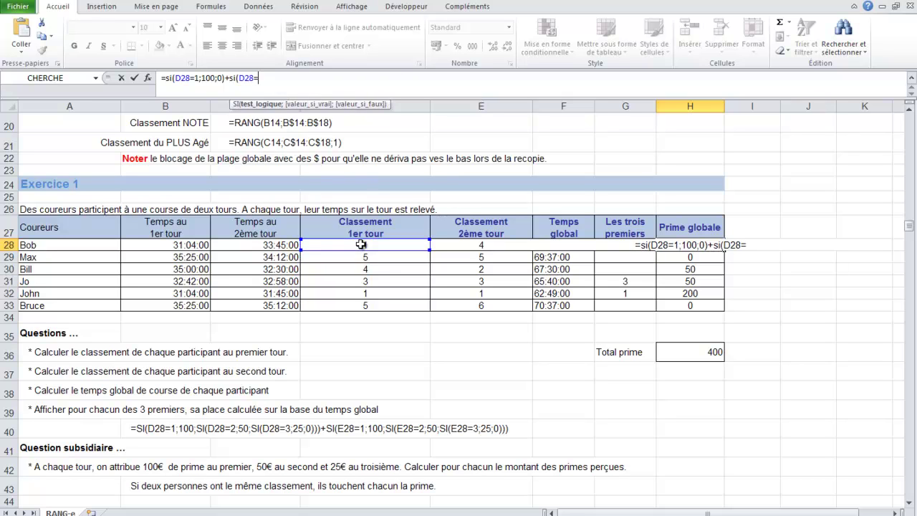
{"action": "type", "text": "2;50"}
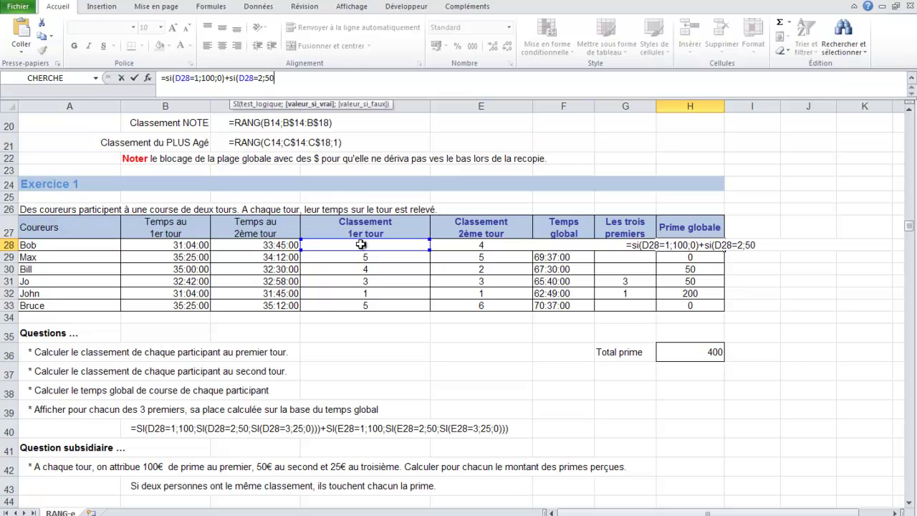
{"action": "type", "text": ";0)+si("}
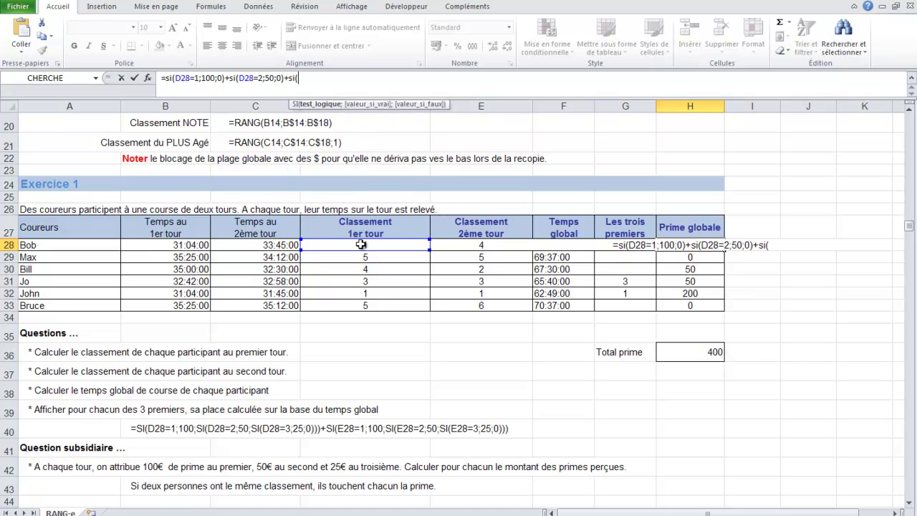
Complete the first-lap part of the H28 formula with an SI that gives 25 when D28=3, otherwise 0.
{"action": "left_click", "coordinate": [360, 244]}
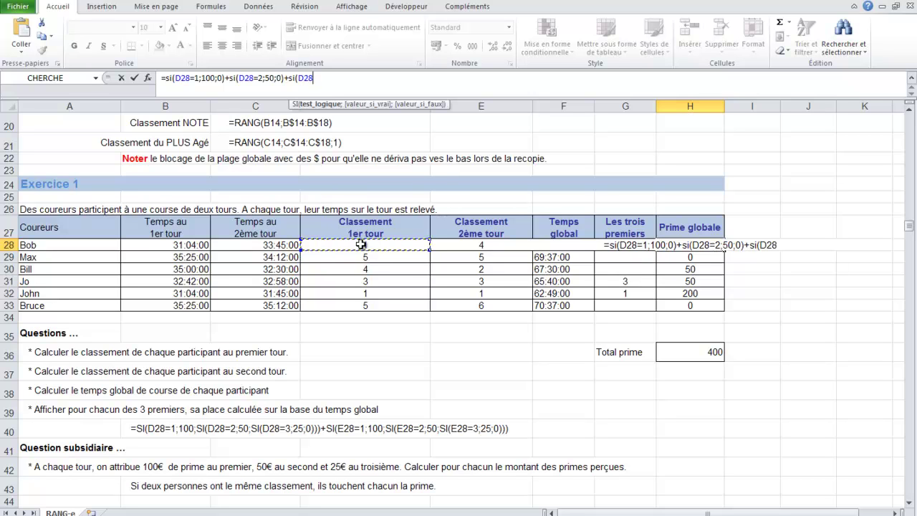
{"action": "type", "text": "=3;"}
{"action": "key", "text": "BackSpace"}
{"action": "key", "text": "BackSpace"}
{"action": "key", "text": "BackSpace"}
{"action": "type", "text": "=3"}
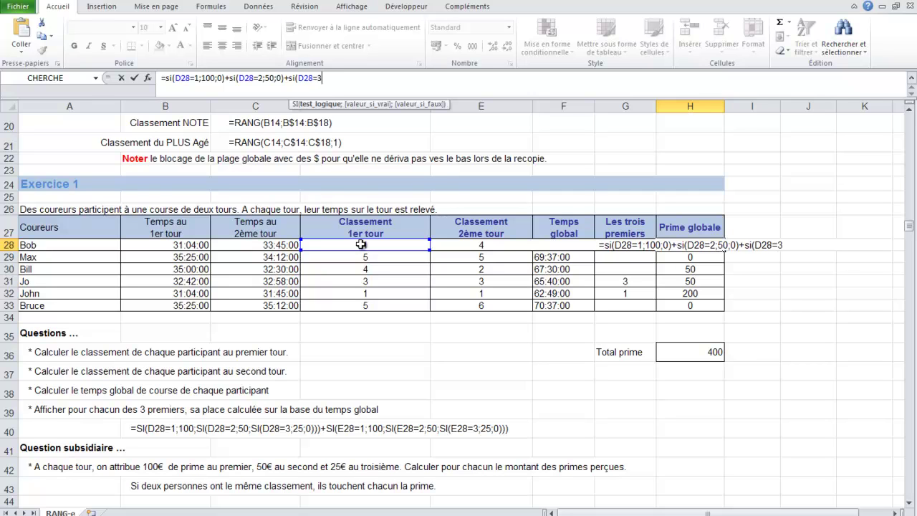
{"action": "type", "text": ";25;0)"}
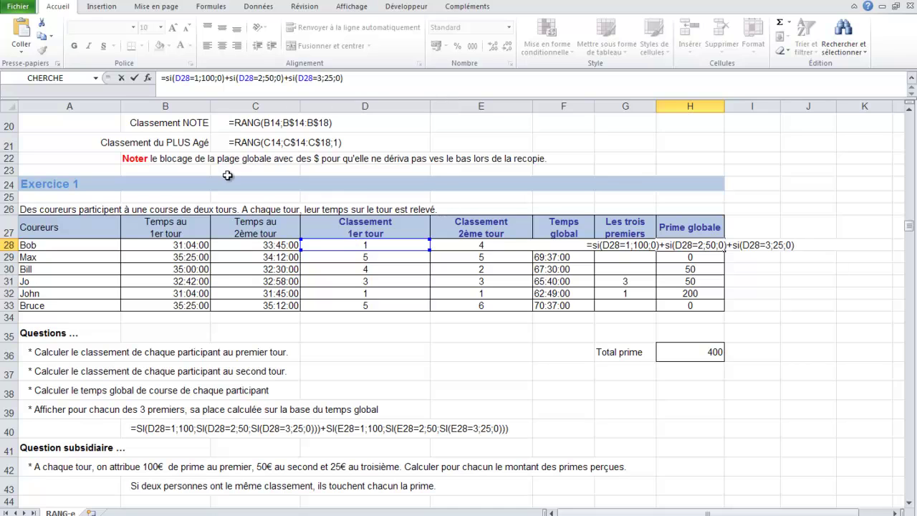
Duplicate the three first-lap SI terms at the end of the H28 formula, joined with a plus sign.
{"action": "left_click_drag", "start_coordinate": [166, 76], "coordinate": [328, 96]}
{"action": "key", "text": "ctrl+c"}
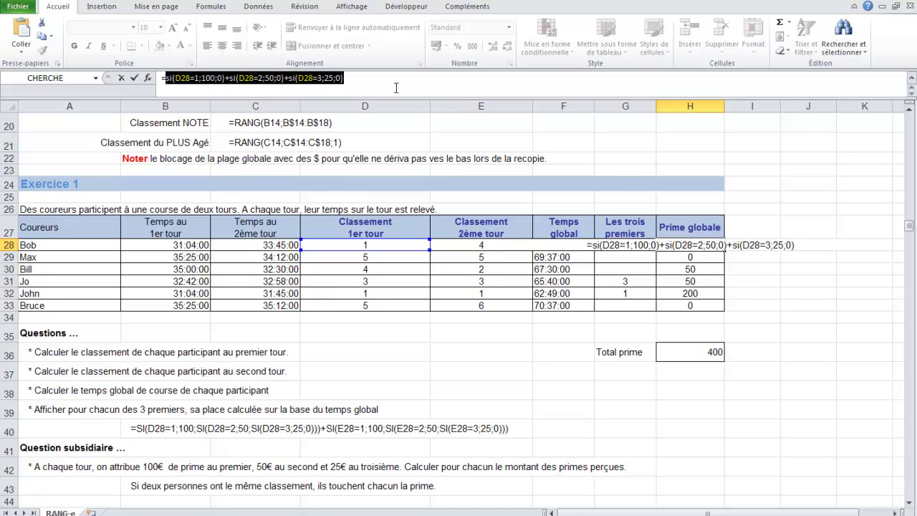
{"action": "left_click", "coordinate": [380, 80]}
{"action": "type", "text": "+"}
{"action": "key", "text": "ctrl+v"}
Change D28 to E28 in the three duplicated SI terms, and fill the H28 formula down to H33.
{"action": "double_click", "coordinate": [361, 78]}
{"action": "left_click", "coordinate": [481, 246]}
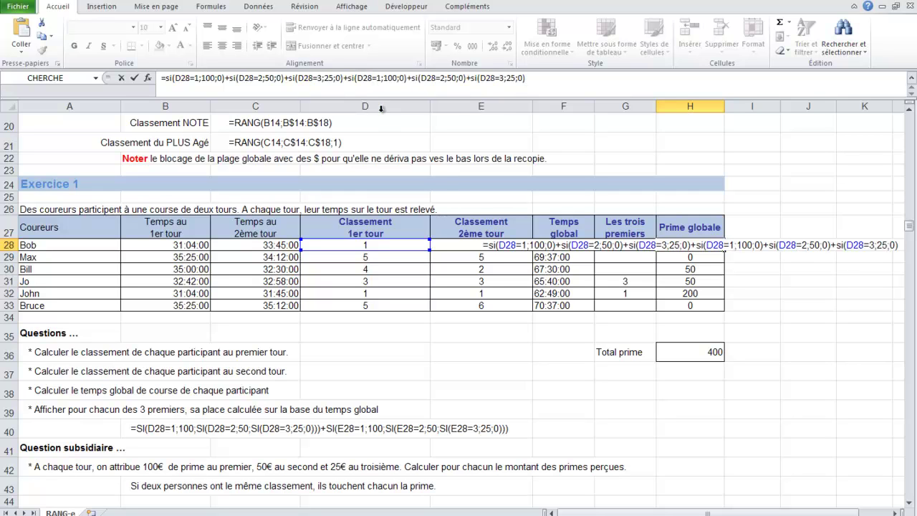
{"action": "double_click", "coordinate": [364, 78]}
{"action": "left_click", "coordinate": [364, 78]}
{"action": "key", "text": "BackSpace"}
{"action": "type", "text": "E"}
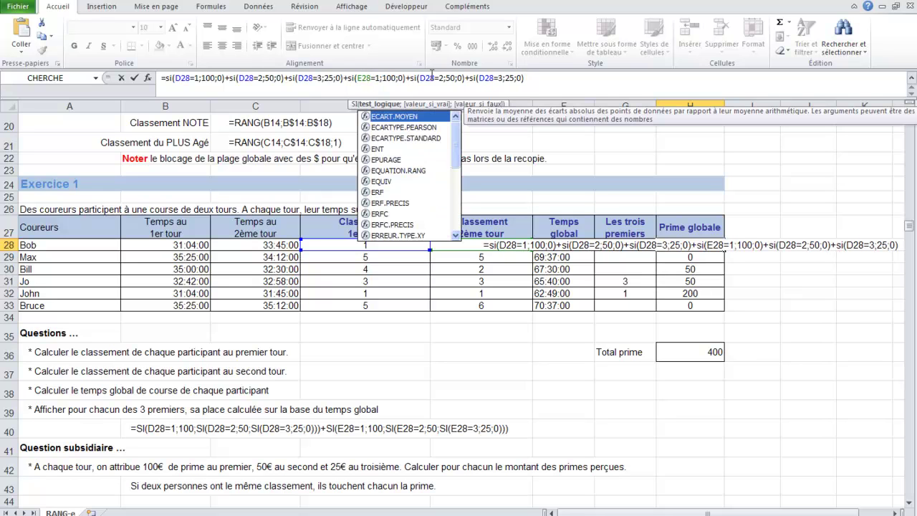
{"action": "left_click", "coordinate": [429, 78]}
{"action": "key", "text": "BackSpace"}
{"action": "type", "text": "E"}
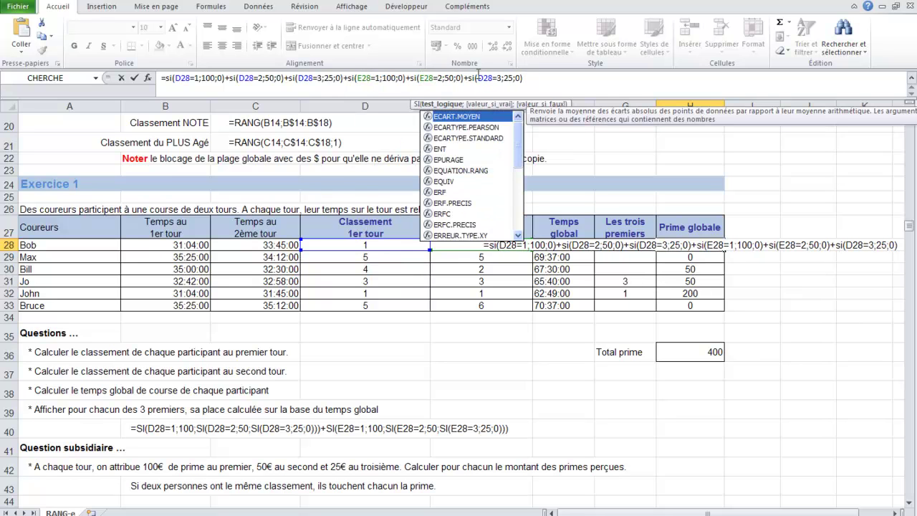
{"action": "left_click", "coordinate": [479, 77]}
{"action": "key", "text": "BackSpace"}
{"action": "type", "text": "E"}
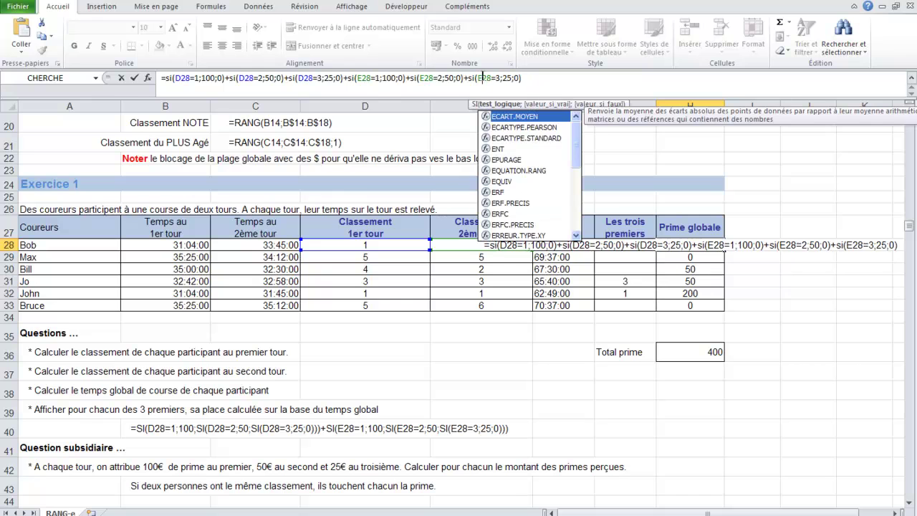
{"action": "left_click", "coordinate": [134, 77]}
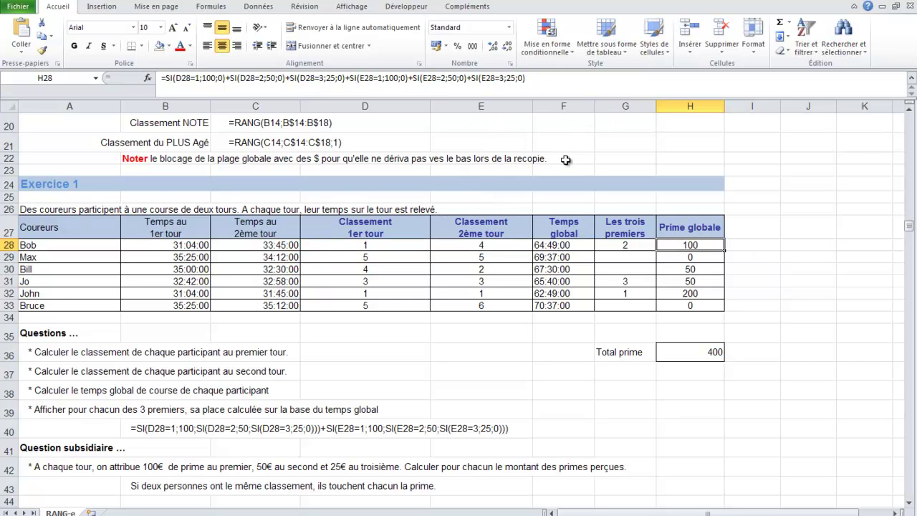
{"action": "left_click_drag", "start_coordinate": [724, 251], "coordinate": [729, 320]}
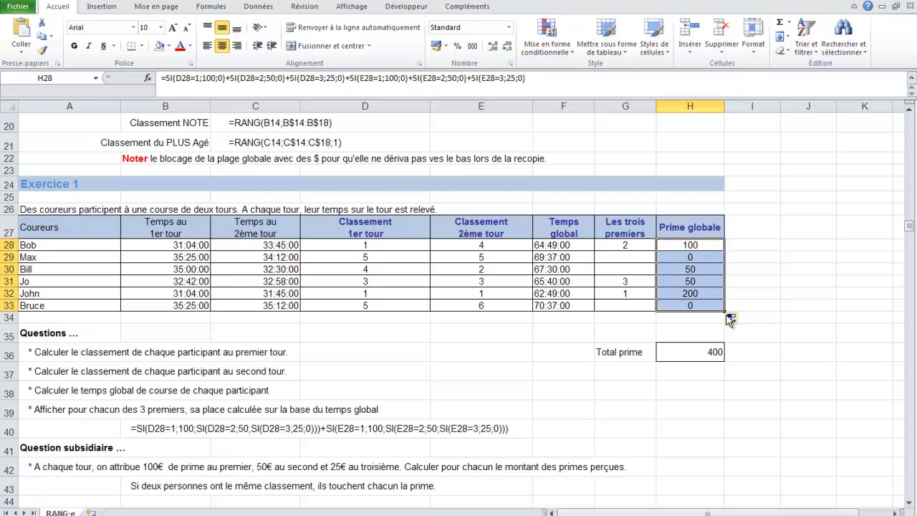
Copy the full H28 additive SI formula into E39 as plain text, preceded by an apostrophe.
{"action": "left_click", "coordinate": [687, 247]}
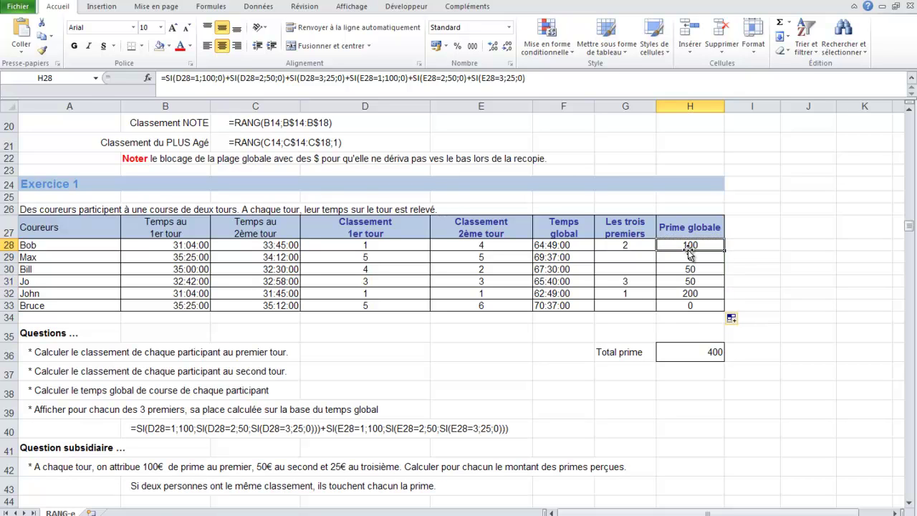
{"action": "scroll", "coordinate": [688, 247], "scroll_direction": "up", "scroll_amount": 1}
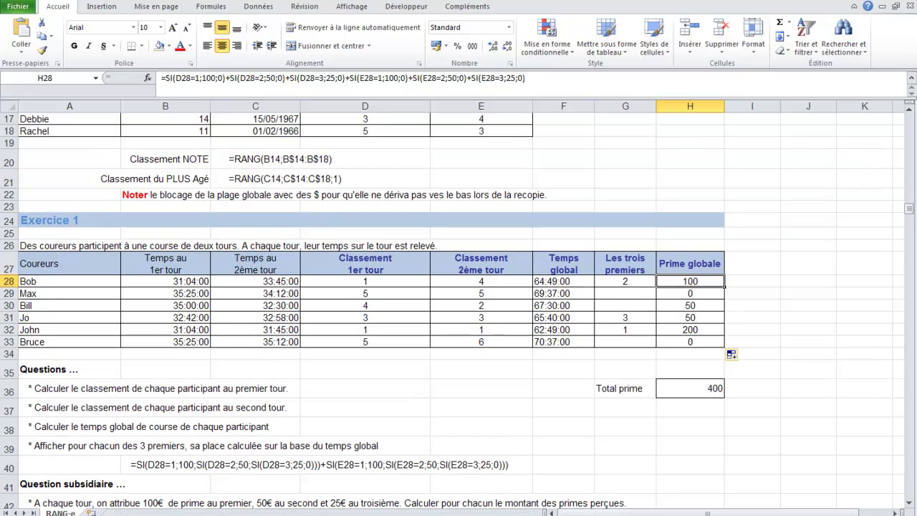
{"action": "left_click", "coordinate": [158, 77]}
{"action": "left_click_drag", "start_coordinate": [158, 78], "coordinate": [592, 117]}
{"action": "key", "text": "ctrl+c"}
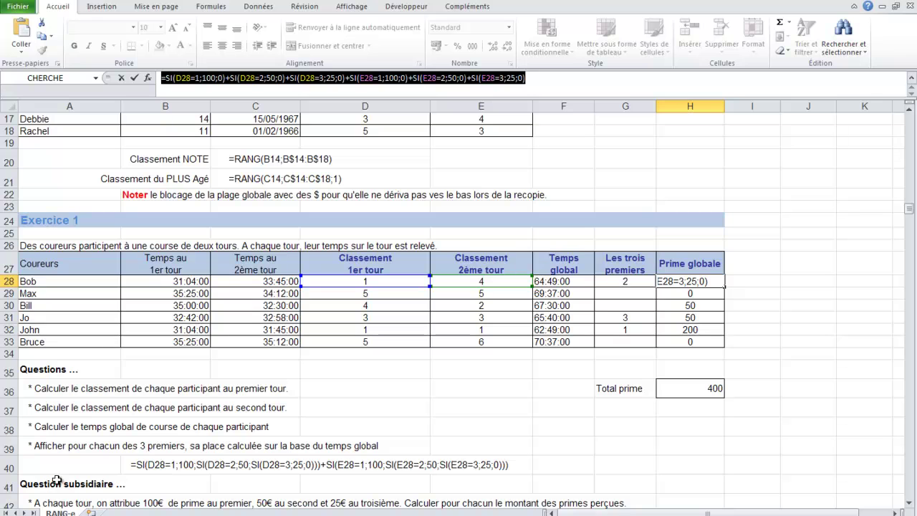
{"action": "left_click", "coordinate": [465, 452]}
{"action": "key", "text": "Escape"}
{"action": "left_click", "coordinate": [456, 448]}
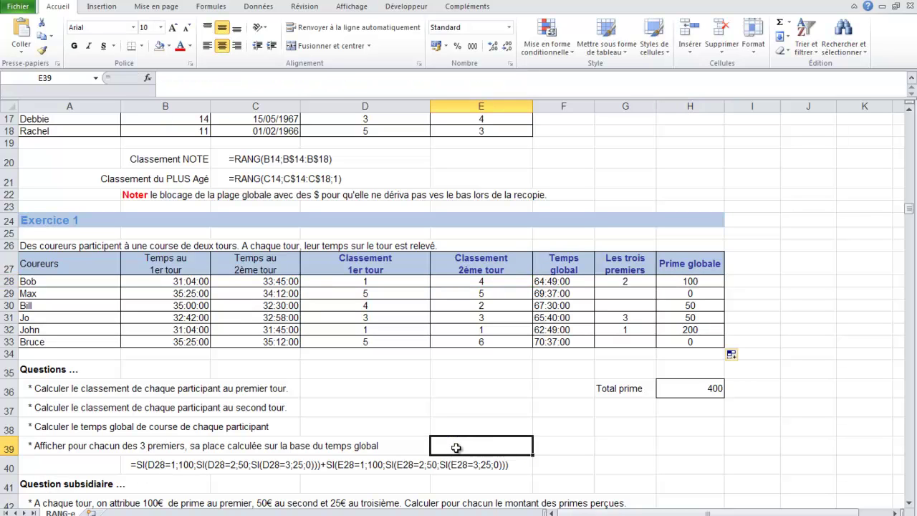
{"action": "type", "text": "'"}
{"action": "key", "text": "ctrl+v"}
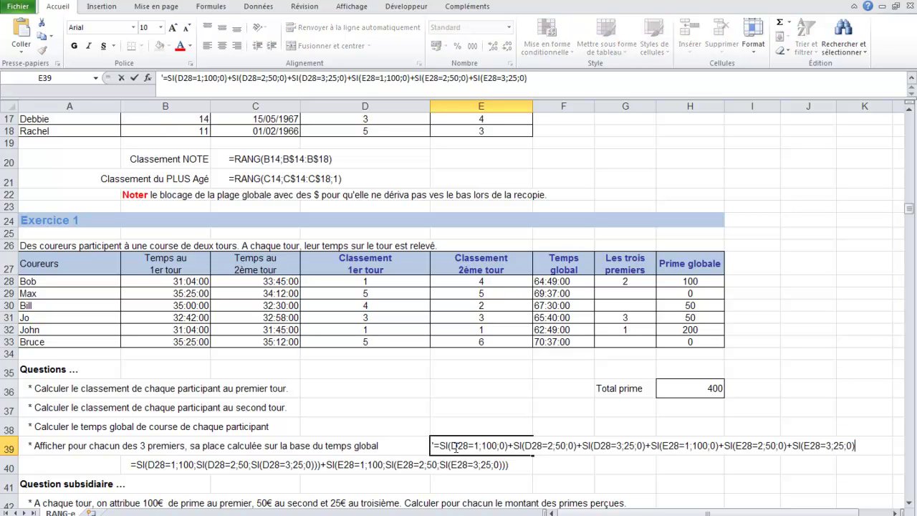
{"action": "key", "text": "Return"}
{"action": "left_click", "coordinate": [405, 425]}
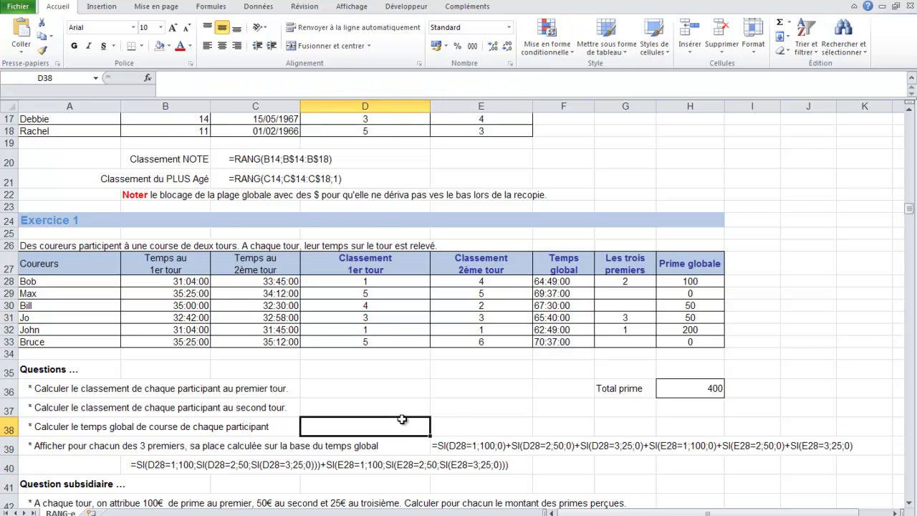
{"action": "scroll", "coordinate": [402, 419], "scroll_direction": "down", "scroll_amount": 4}
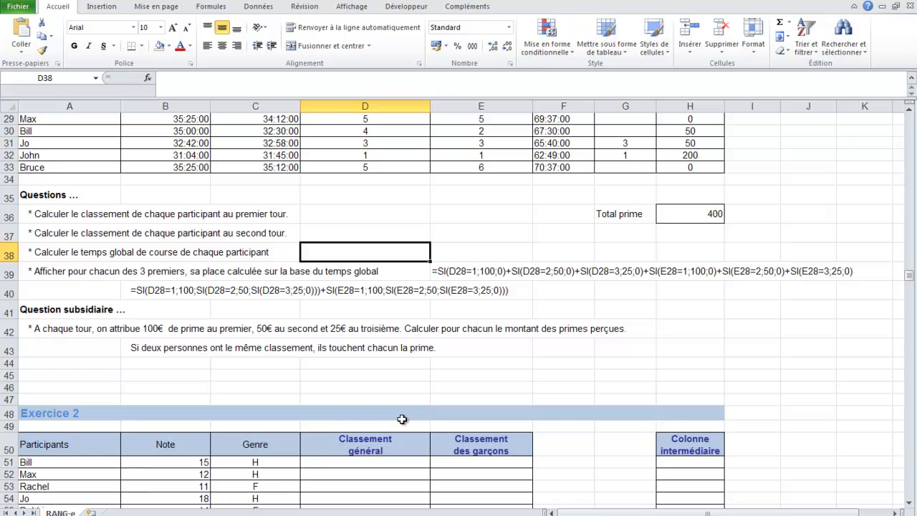
{"action": "scroll", "coordinate": [401, 419], "scroll_direction": "up", "scroll_amount": 6}
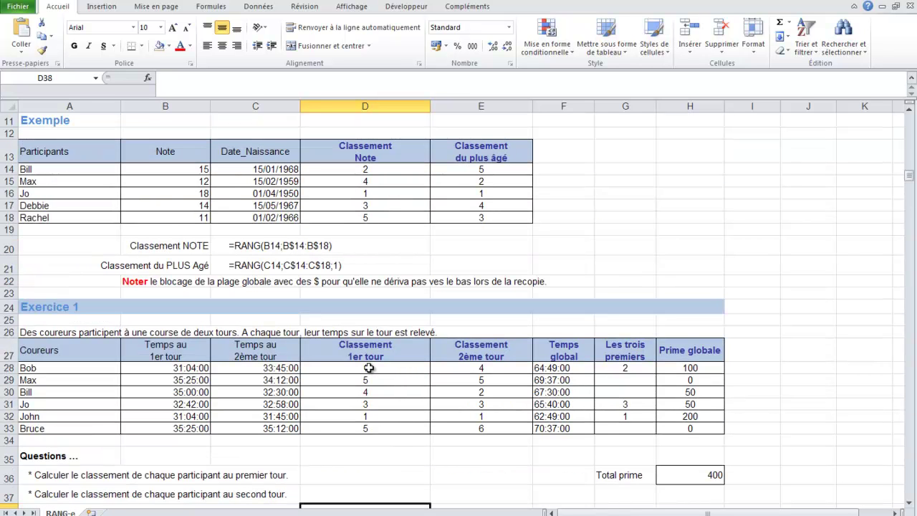
{"action": "left_click_drag", "start_coordinate": [368, 368], "coordinate": [466, 371]}
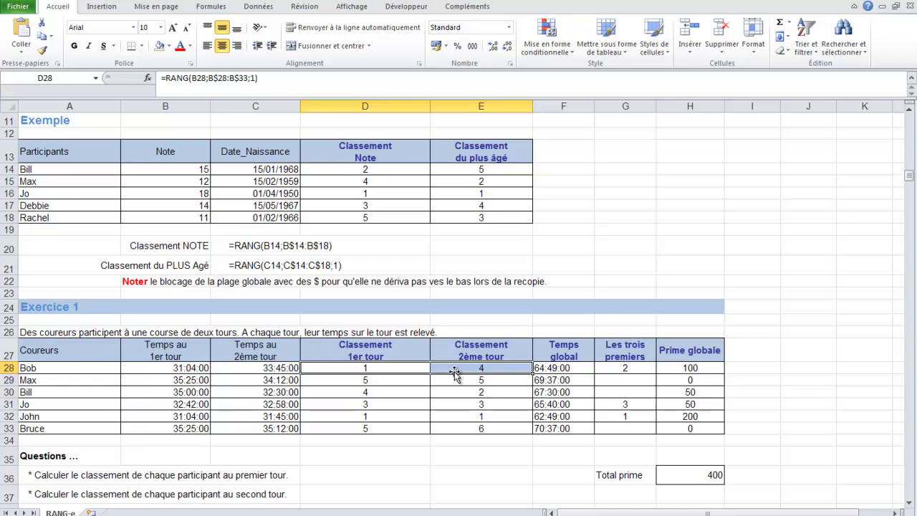
In Exercice 2, begin a RANG formula in D51 that ranks the note in B51 against B51:B58.
{"action": "left_click_drag", "start_coordinate": [910, 504], "coordinate": [909, 504]}
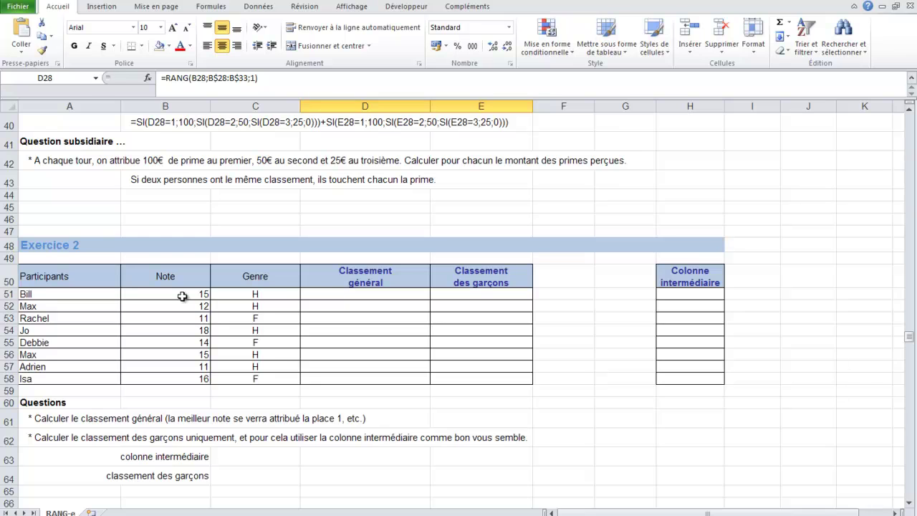
{"action": "left_click", "coordinate": [323, 291]}
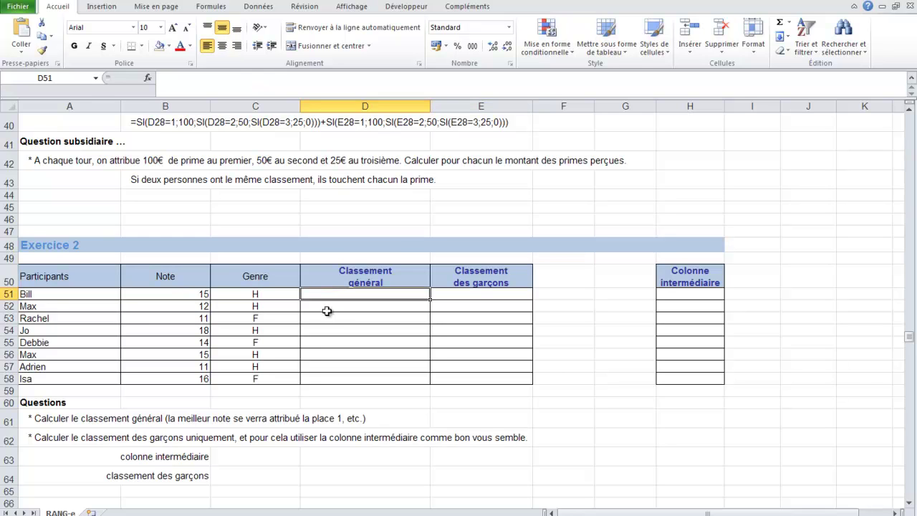
{"action": "left_click_drag", "start_coordinate": [29, 294], "coordinate": [337, 309]}
{"action": "left_click", "coordinate": [342, 293]}
{"action": "type", "text": "=rang("}
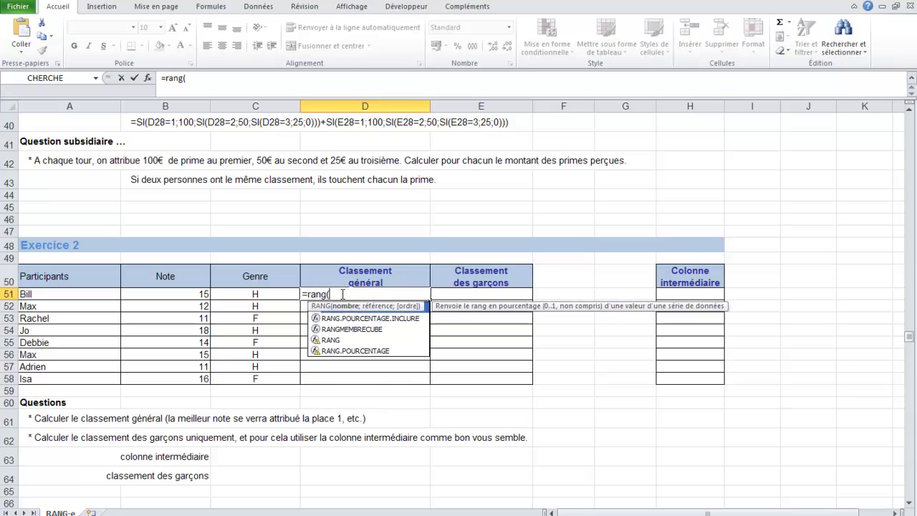
{"action": "left_click", "coordinate": [173, 294]}
{"action": "type", "text": ";"}
{"action": "left_click_drag", "start_coordinate": [173, 293], "coordinate": [177, 372]}
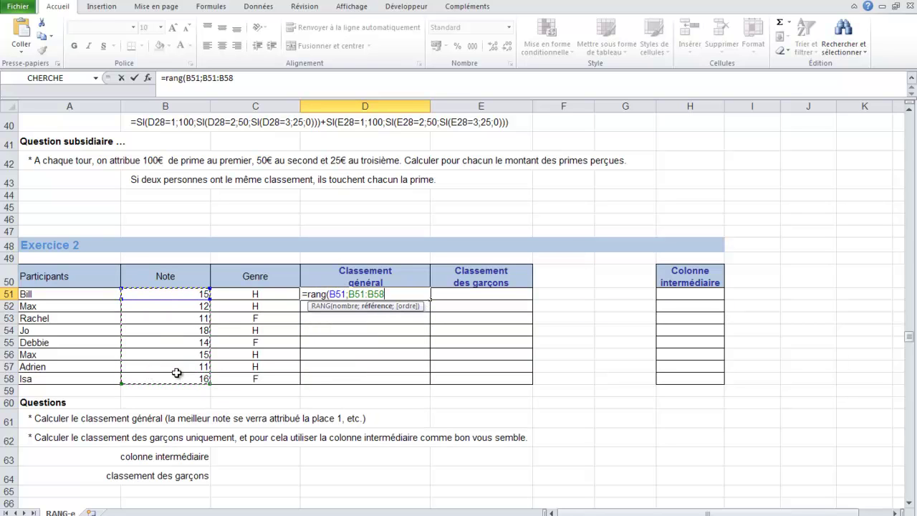
Lock the rows of the reference range as B$51:B$58, complete the RANG formula, and fill D51 down to D58.
{"action": "key", "text": "F4"}
{"action": "key", "text": "F4"}
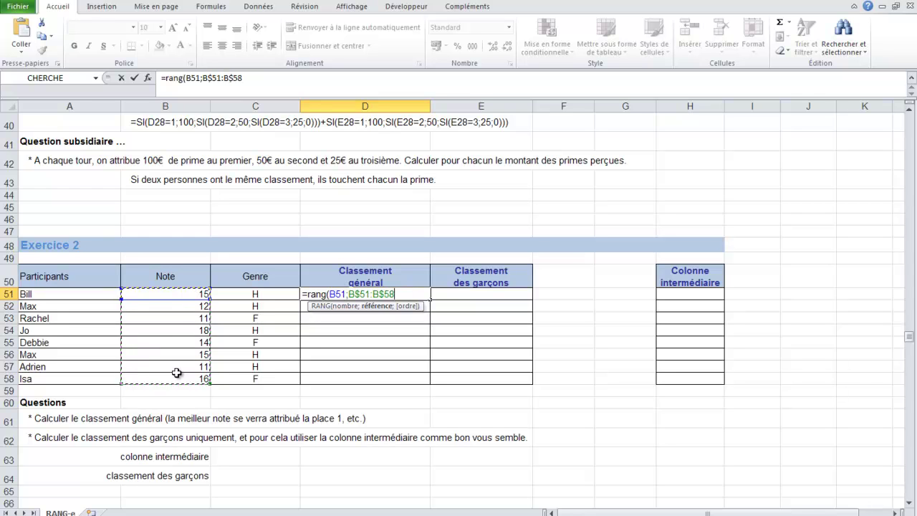
{"action": "type", "text": ")"}
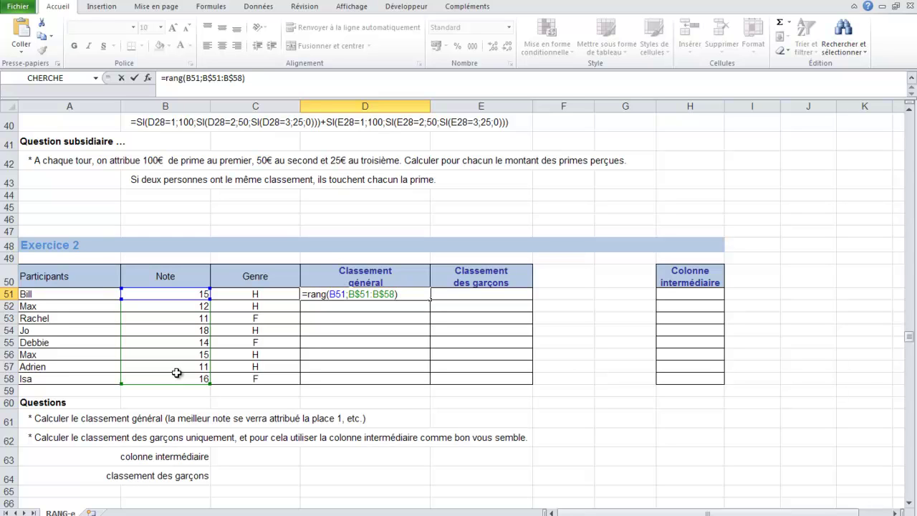
{"action": "key", "text": "Return"}
{"action": "left_click", "coordinate": [389, 294]}
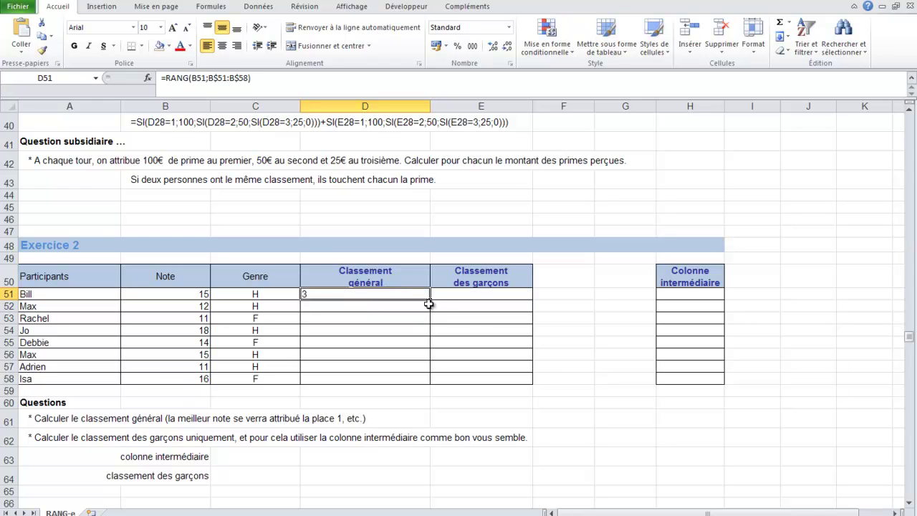
{"action": "left_click_drag", "start_coordinate": [428, 303], "coordinate": [427, 384]}
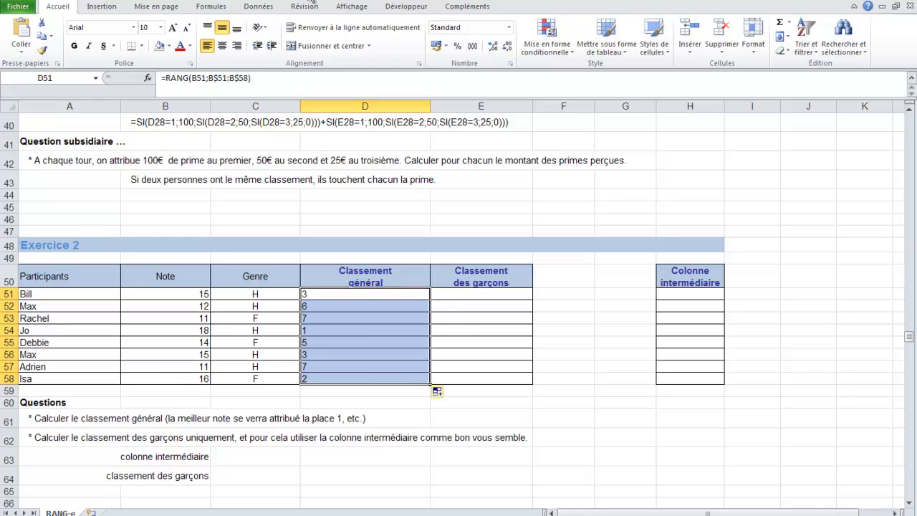
Centre the general rankings in D51:D58.
{"action": "left_click", "coordinate": [222, 45]}
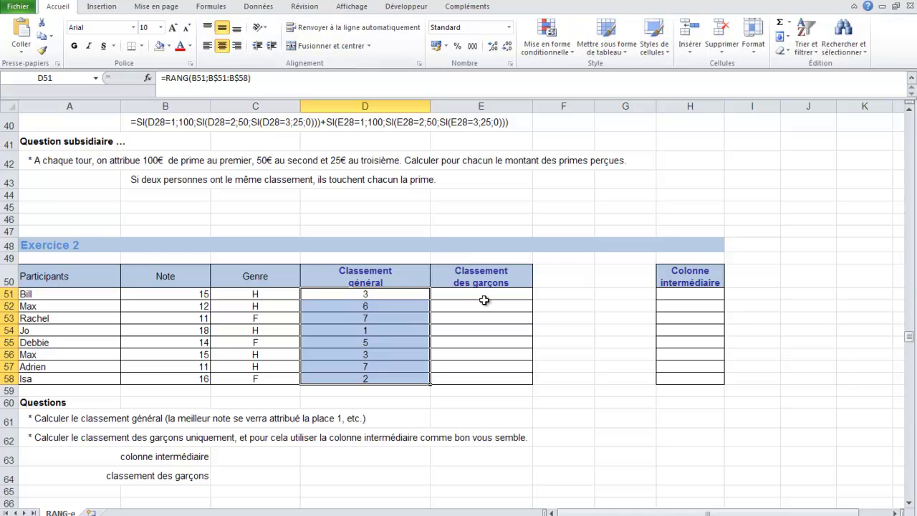
{"action": "left_click", "coordinate": [479, 295]}
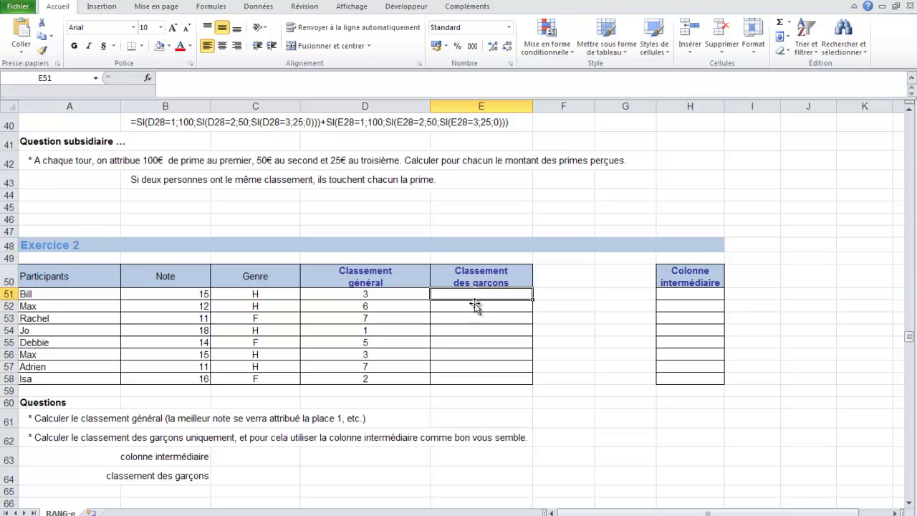
{"action": "type", "text": "=si("}
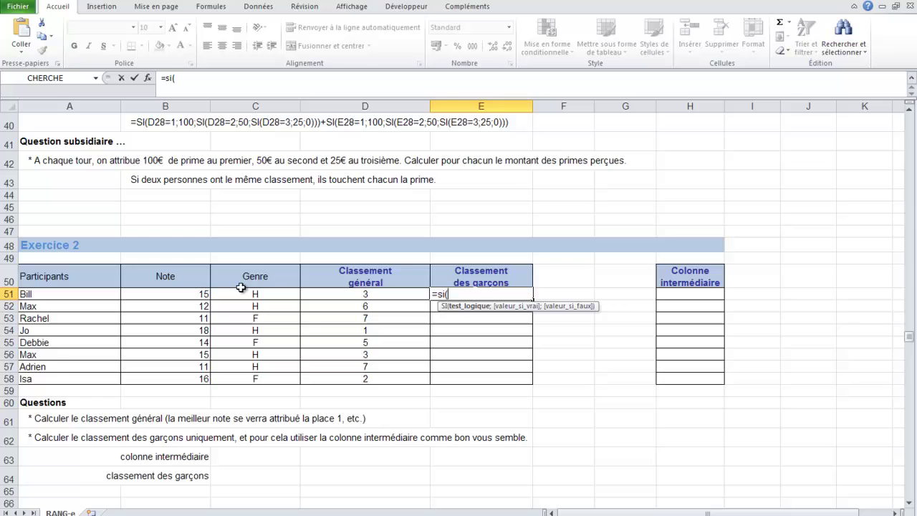
{"action": "left_click_drag", "start_coordinate": [240, 287], "coordinate": [241, 292]}
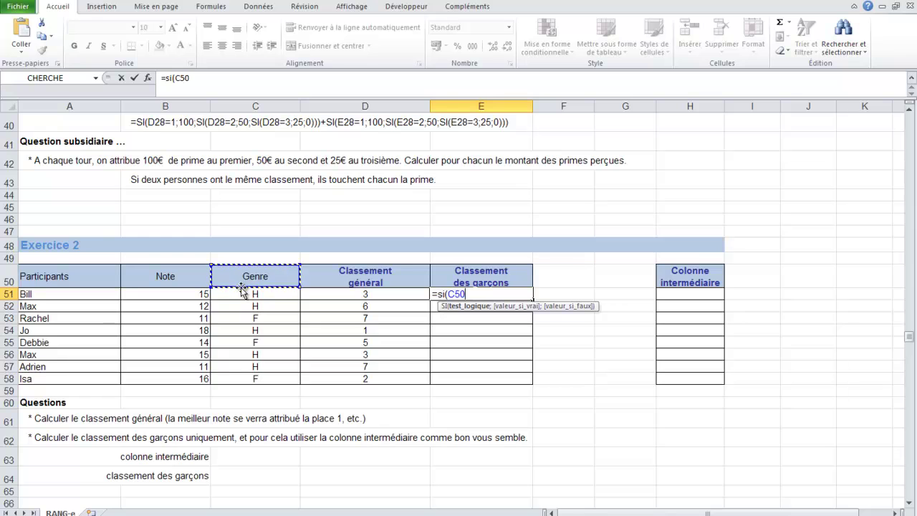
{"action": "left_click", "coordinate": [243, 293]}
{"action": "type", "text": "=\"H\";rang("}
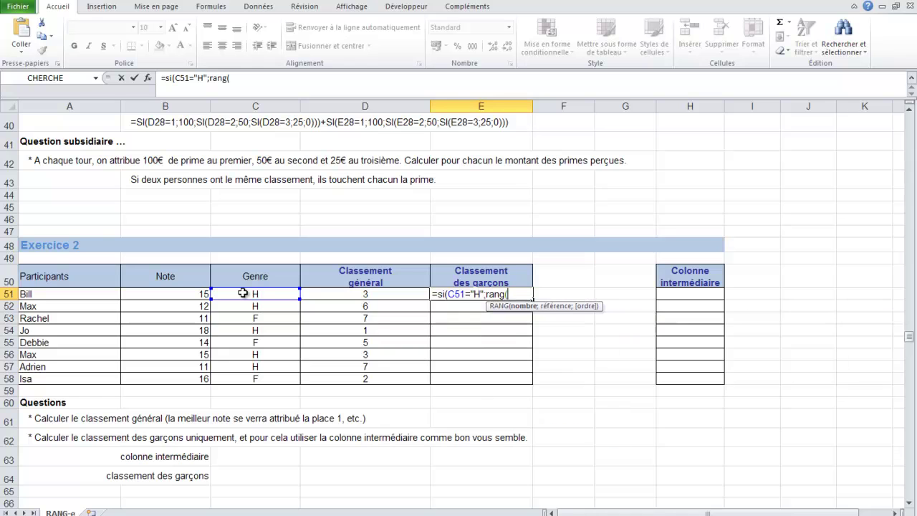
{"action": "left_click", "coordinate": [185, 292]}
{"action": "type", "text": ";"}
{"action": "left_click_drag", "start_coordinate": [185, 292], "coordinate": [184, 378]}
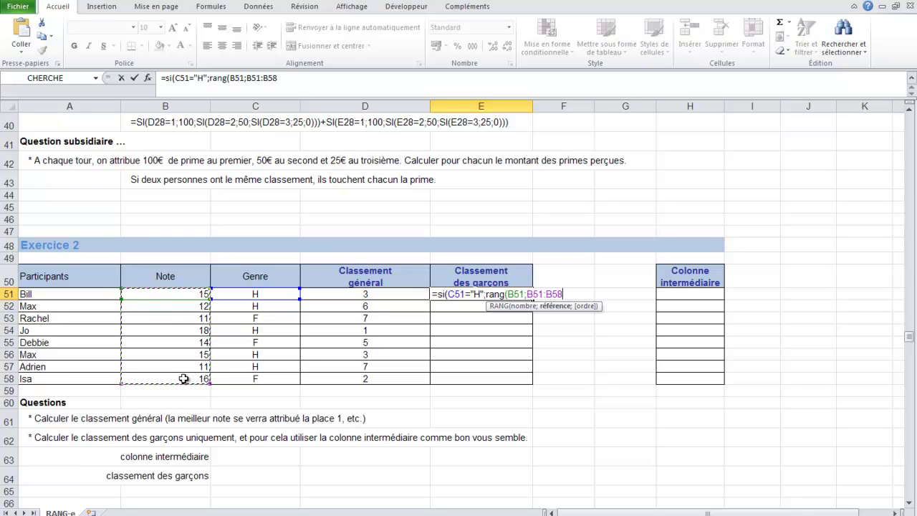
{"action": "key", "text": "Escape"}
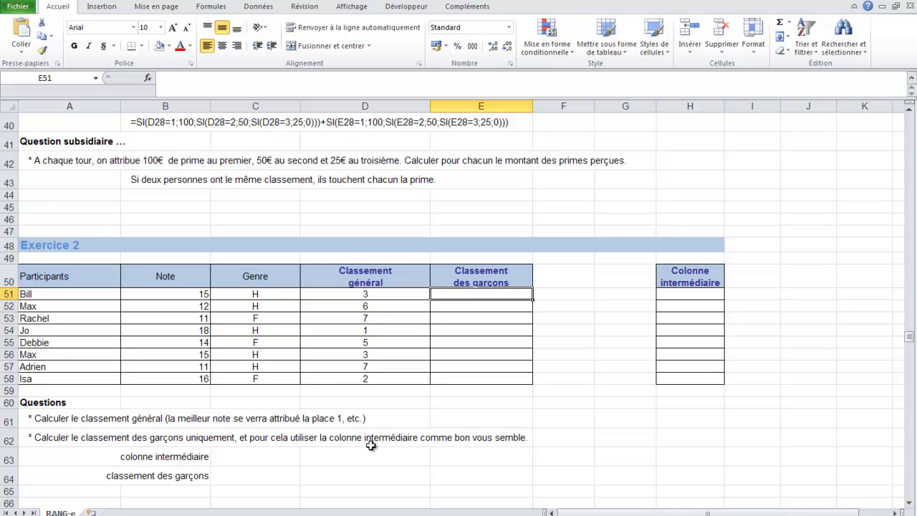
Enter =SI(C51="H";B51;"") in H51 of the Colonne intermédiaire and fill it down to H58.
{"action": "left_click", "coordinate": [674, 295]}
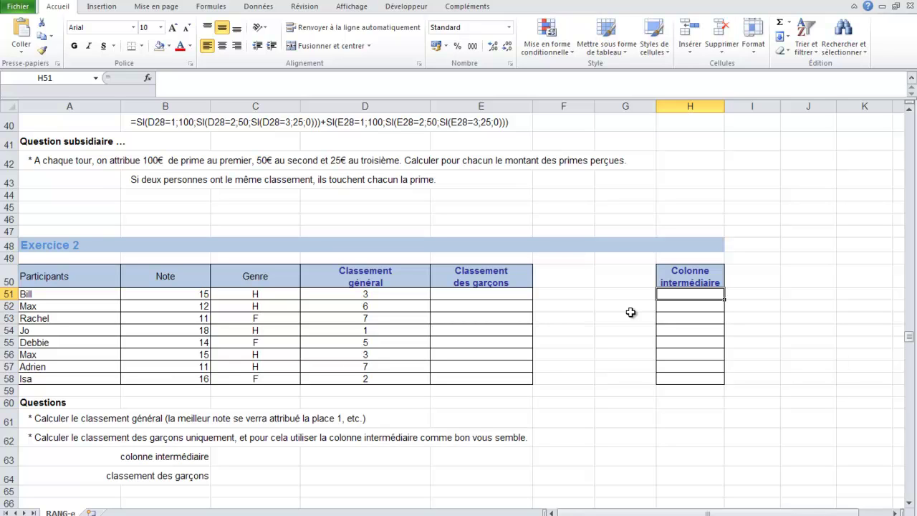
{"action": "type", "text": "=si("}
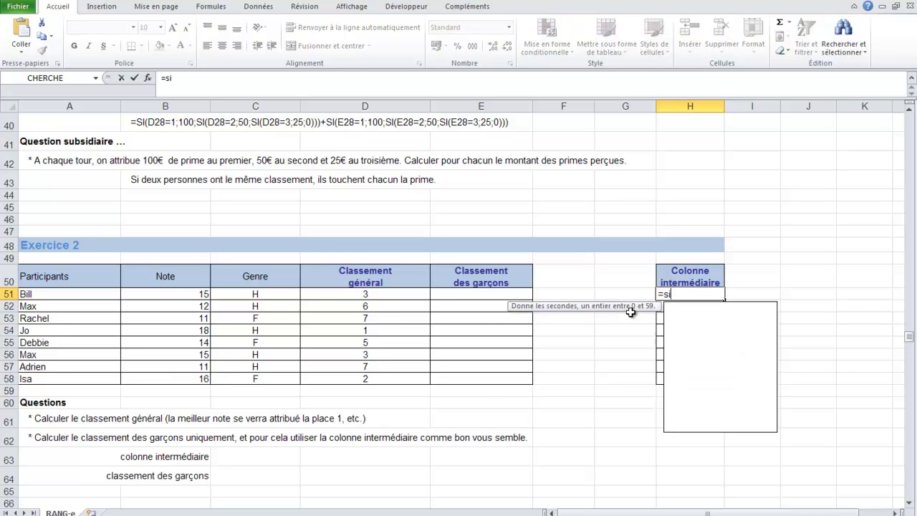
{"action": "left_click", "coordinate": [266, 297]}
{"action": "type", "text": "=\"H\";"}
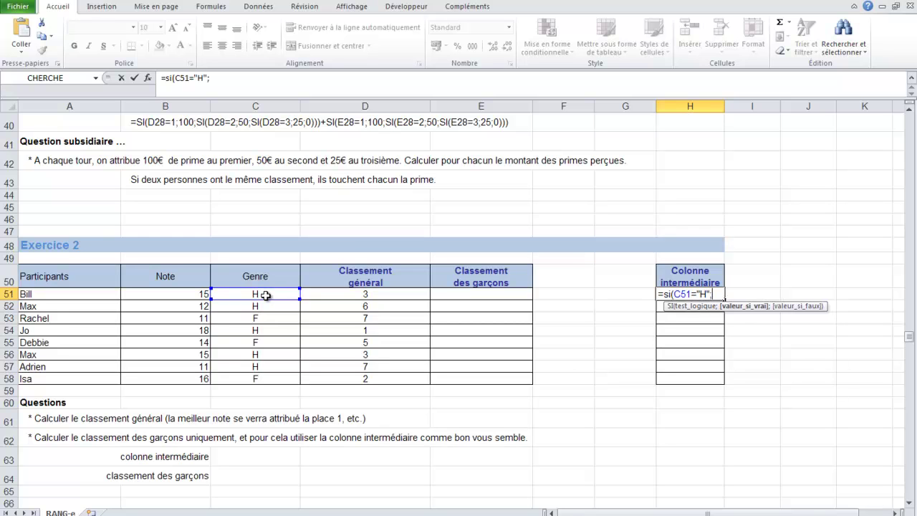
{"action": "left_click", "coordinate": [173, 293]}
{"action": "type", "text": ";\"\""}
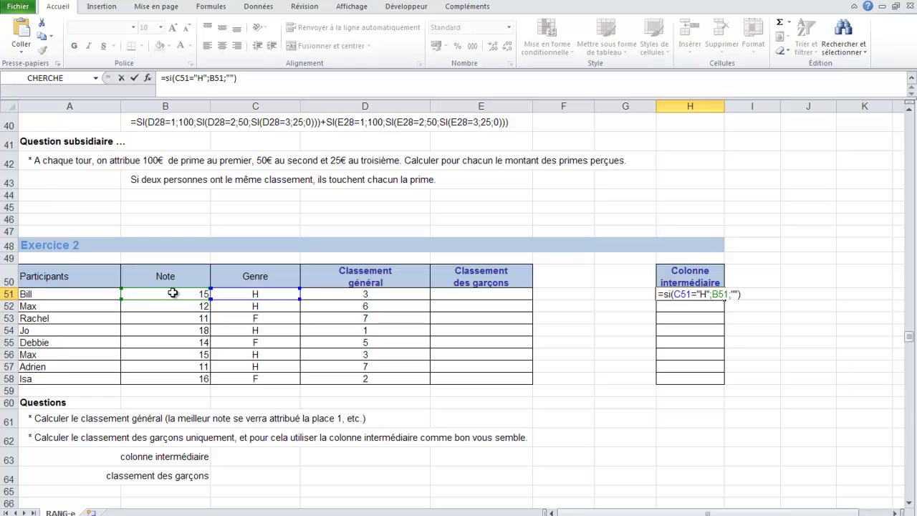
{"action": "key", "text": "Return"}
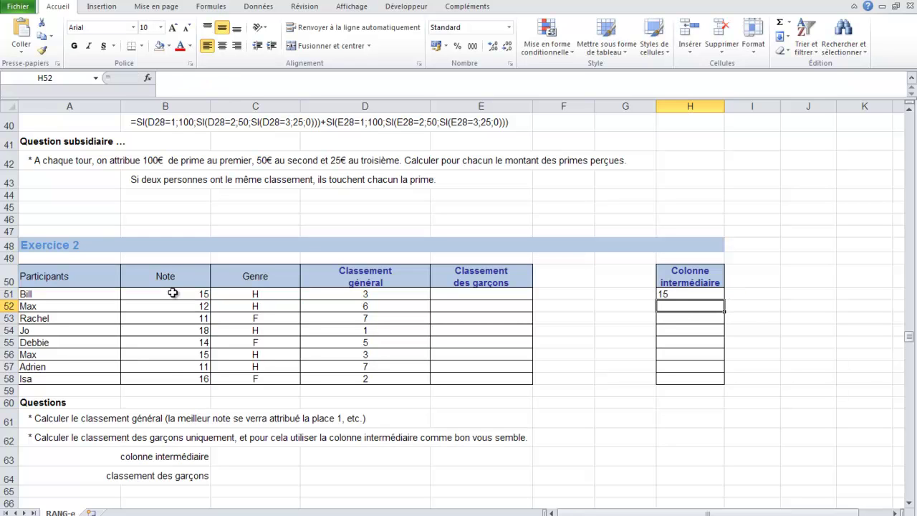
{"action": "left_click", "coordinate": [685, 294]}
{"action": "left_click_drag", "start_coordinate": [724, 299], "coordinate": [714, 379]}
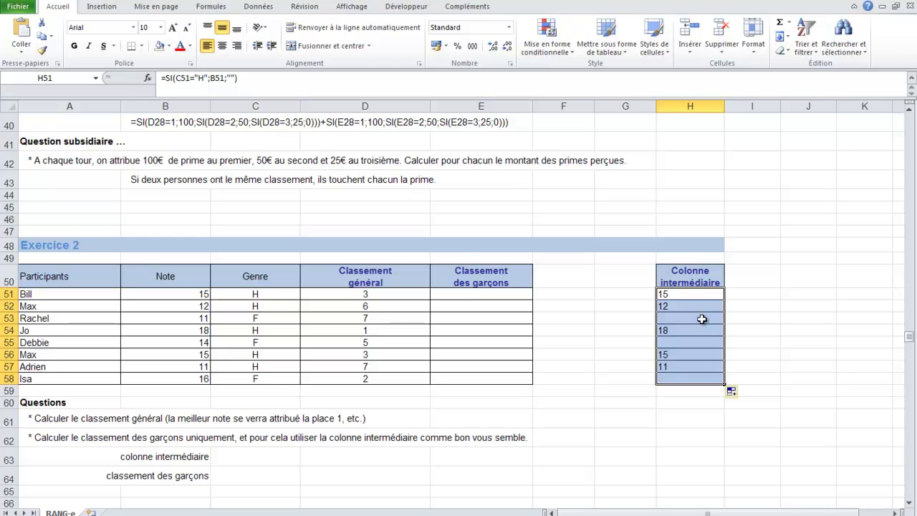
Enter =RANG(H51;H$51:H$58) in E51 under Classement des garçons, leaving out the optional order argument.
{"action": "left_click", "coordinate": [498, 297]}
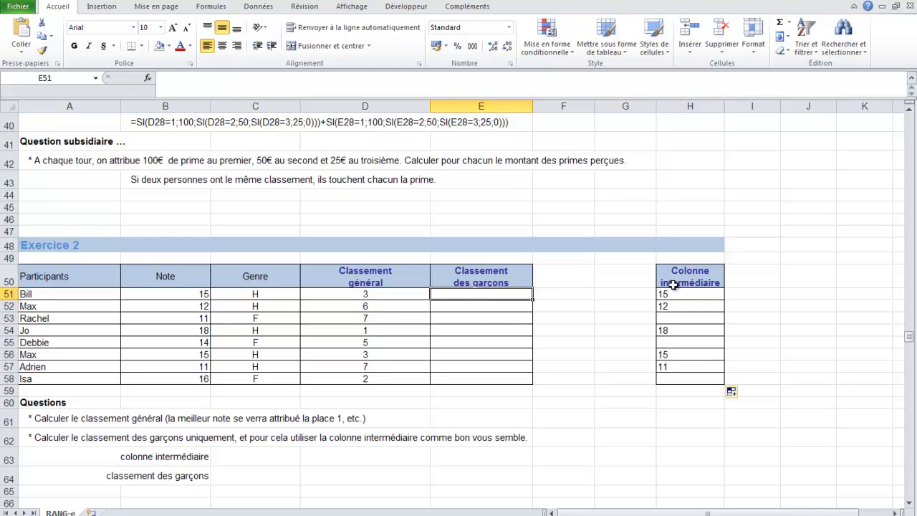
{"action": "mouse_move", "coordinate": [666, 293]}
{"action": "left_mouse_down"}
{"action": "mouse_move", "coordinate": [672, 376]}
{"action": "mouse_move", "coordinate": [665, 291]}
{"action": "left_mouse_up"}
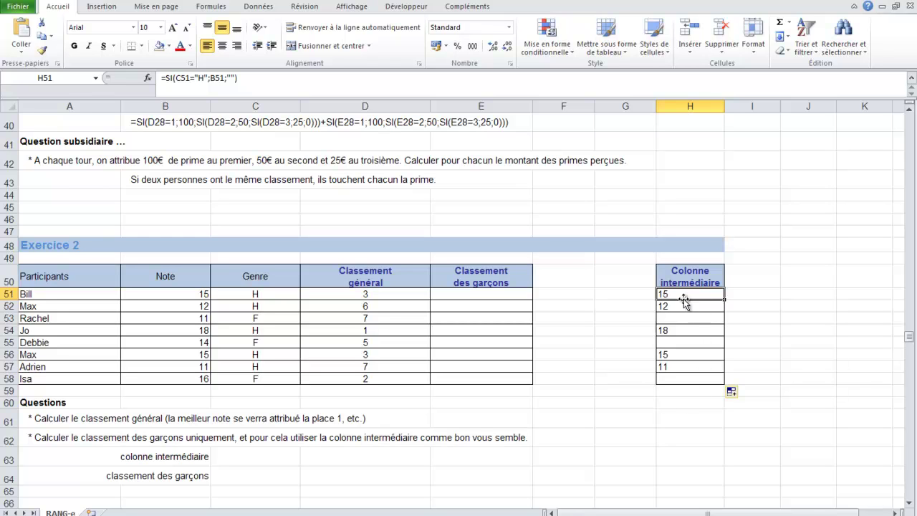
{"action": "left_click", "coordinate": [482, 292]}
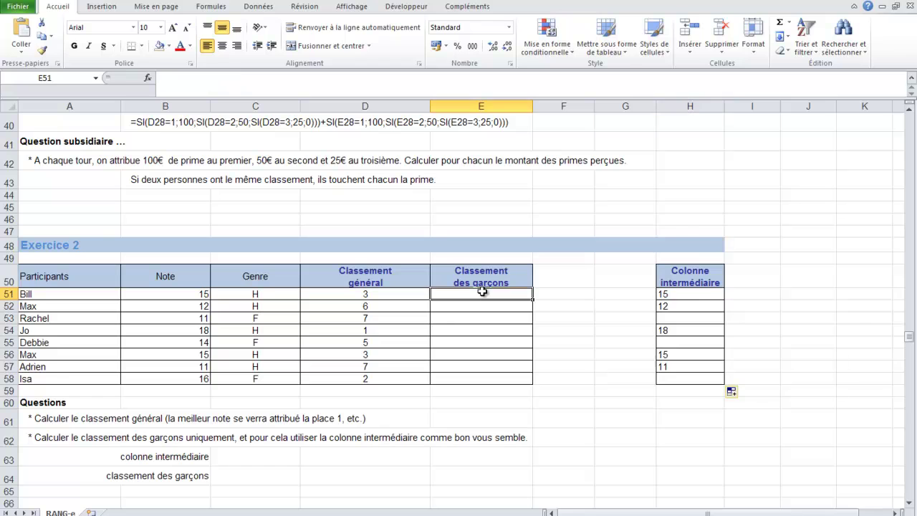
{"action": "type", "text": "=rang("}
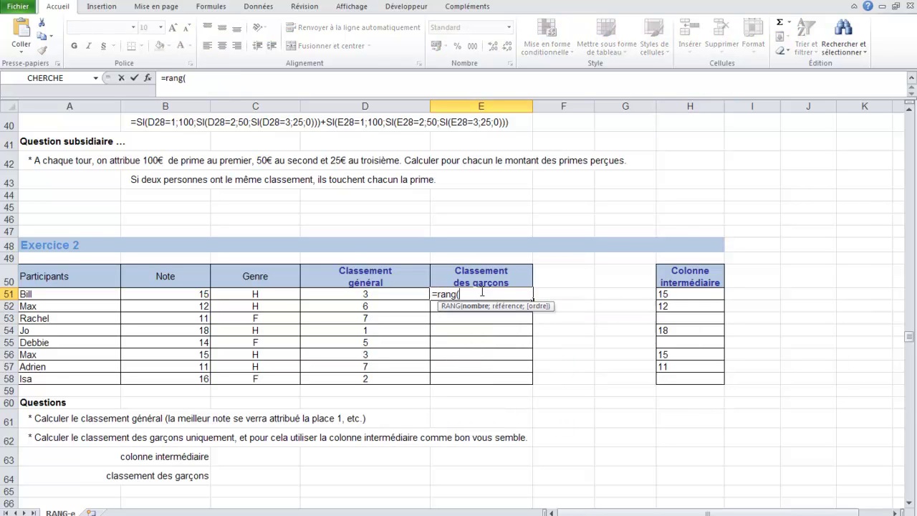
{"action": "left_click", "coordinate": [661, 295]}
{"action": "type", "text": ";"}
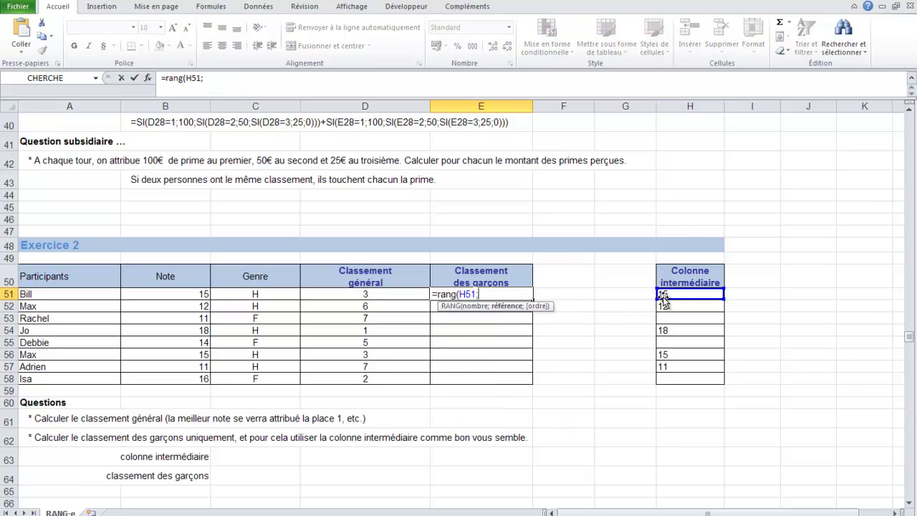
{"action": "left_click_drag", "start_coordinate": [668, 295], "coordinate": [672, 381]}
{"action": "key", "text": "F4"}
{"action": "key", "text": "F4"}
{"action": "type", "text": ";"}
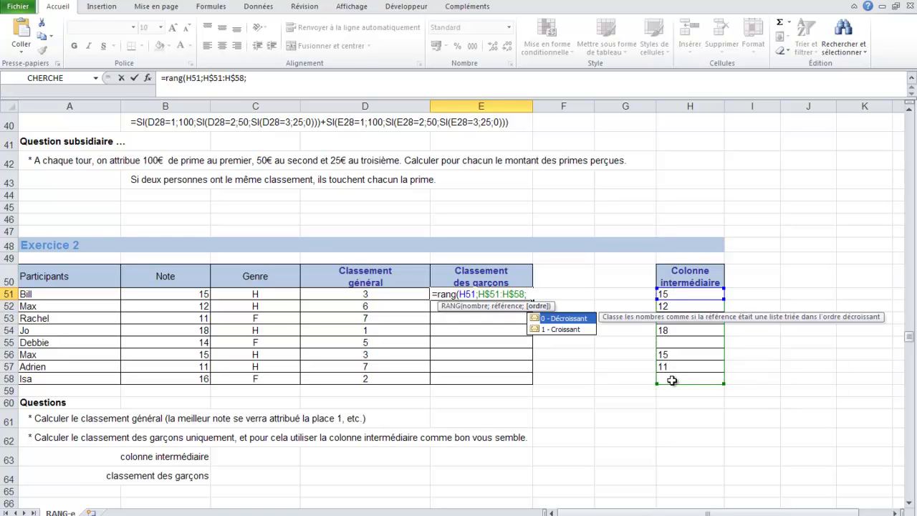
{"action": "key", "text": "BackSpace"}
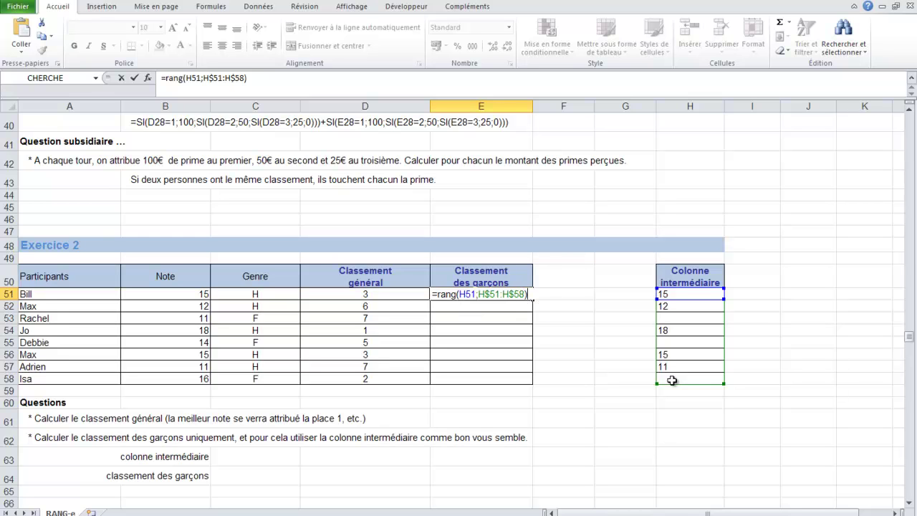
{"action": "key", "text": "Return"}
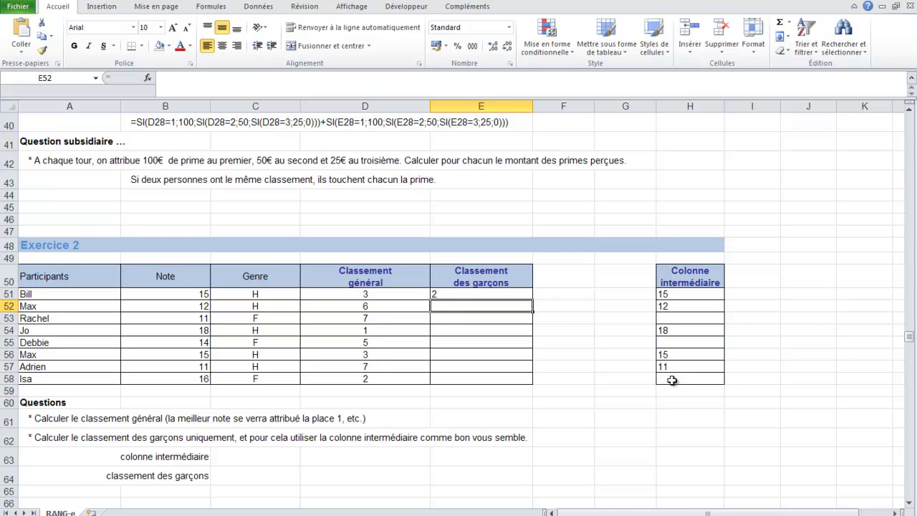
Fill the boys' ranking formula from E51 down to E58, and inspect the formulas in H53 and E53.
{"action": "left_click", "coordinate": [512, 296]}
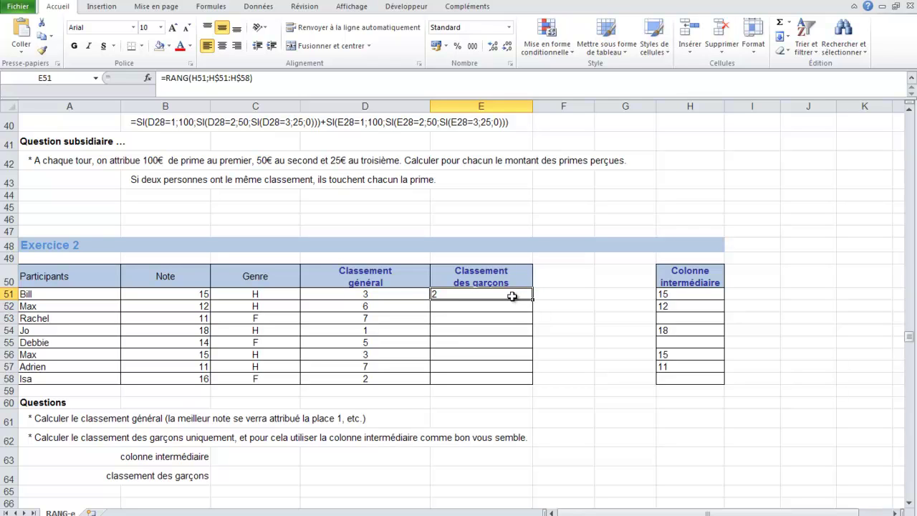
{"action": "left_click", "coordinate": [376, 293]}
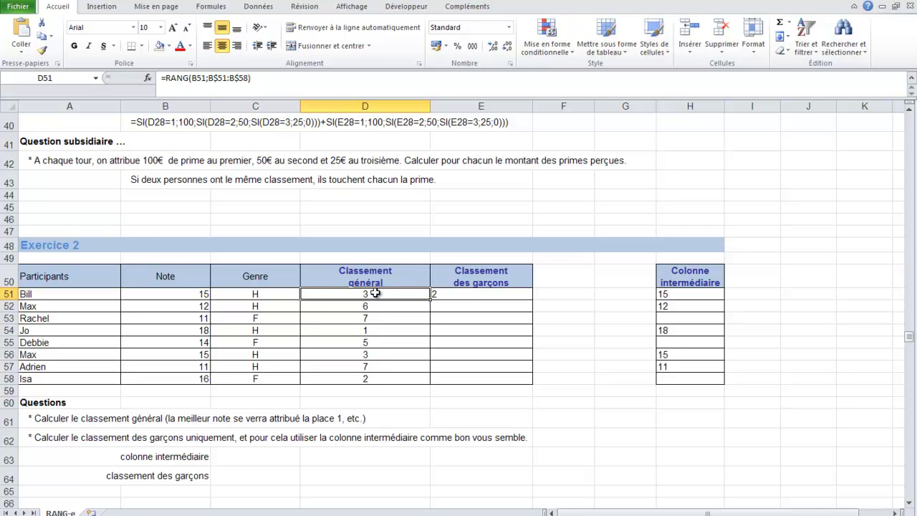
{"action": "left_click", "coordinate": [465, 295]}
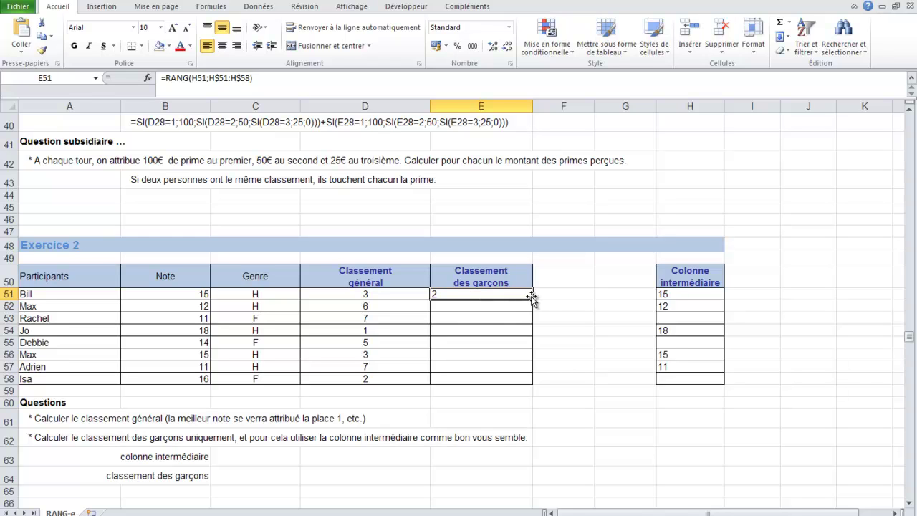
{"action": "left_click_drag", "start_coordinate": [531, 299], "coordinate": [532, 381]}
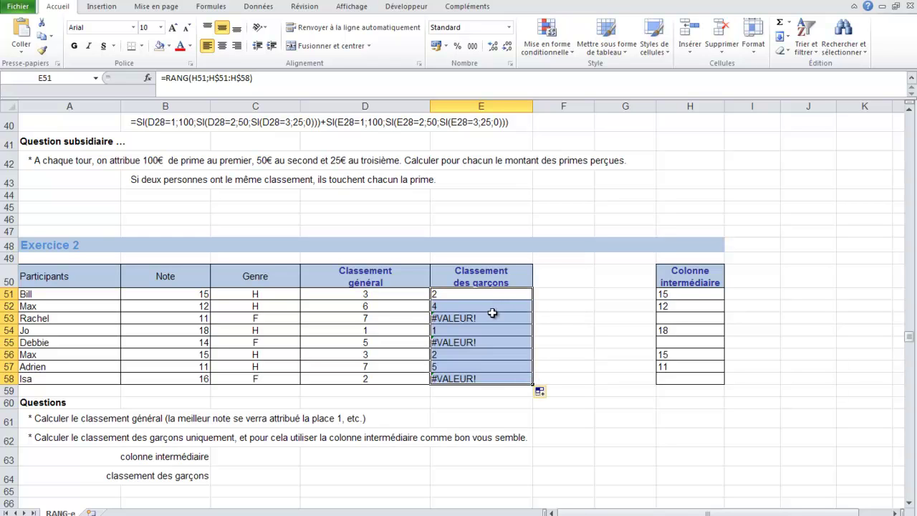
{"action": "left_click", "coordinate": [662, 318]}
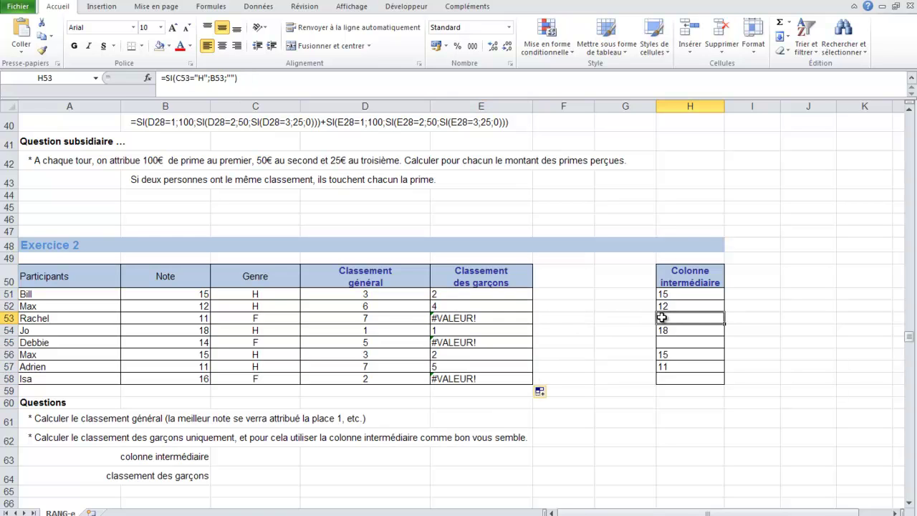
{"action": "left_click", "coordinate": [505, 318]}
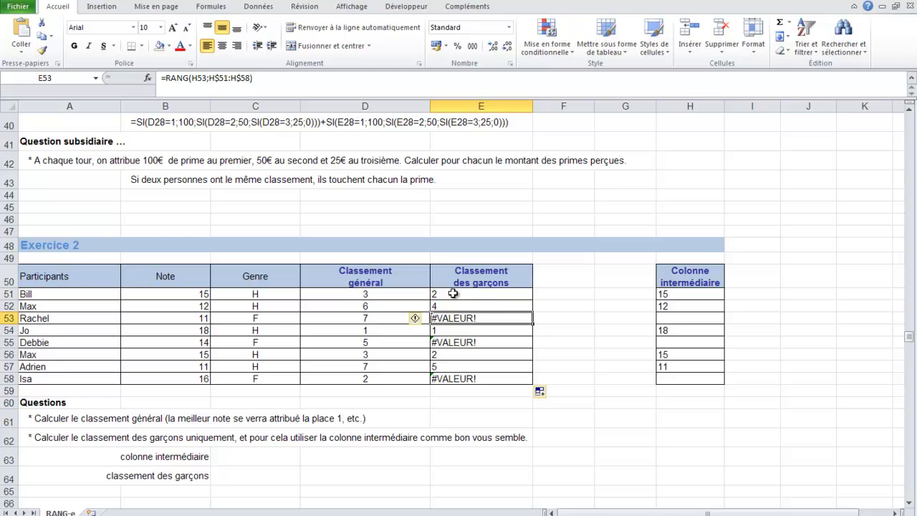
Copy the RANG expression in E51, replace it with a SI function, and open that function's arguments clear of the Colonne intermédiaire.
{"action": "left_click", "coordinate": [443, 294]}
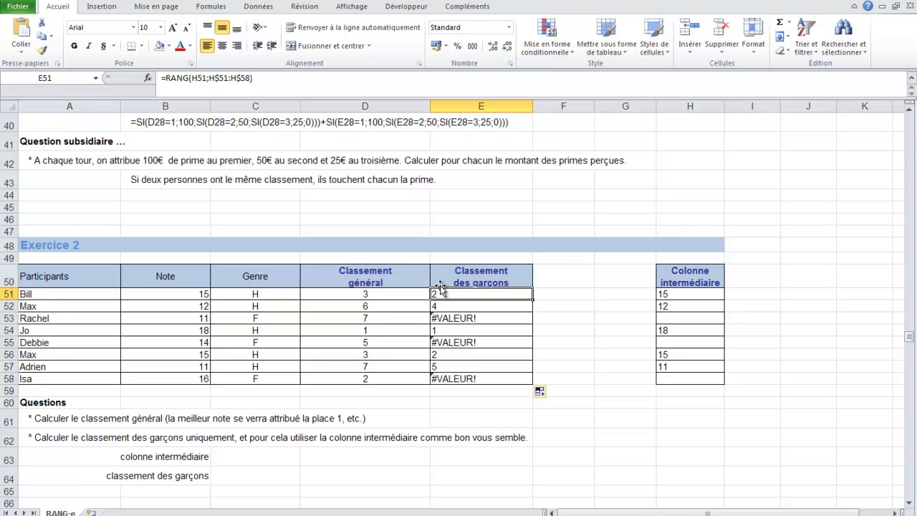
{"action": "left_click_drag", "start_coordinate": [165, 77], "coordinate": [244, 88]}
{"action": "key", "text": "ctrl+c"}
{"action": "key", "text": "BackSpace"}
{"action": "type", "text": "si("}
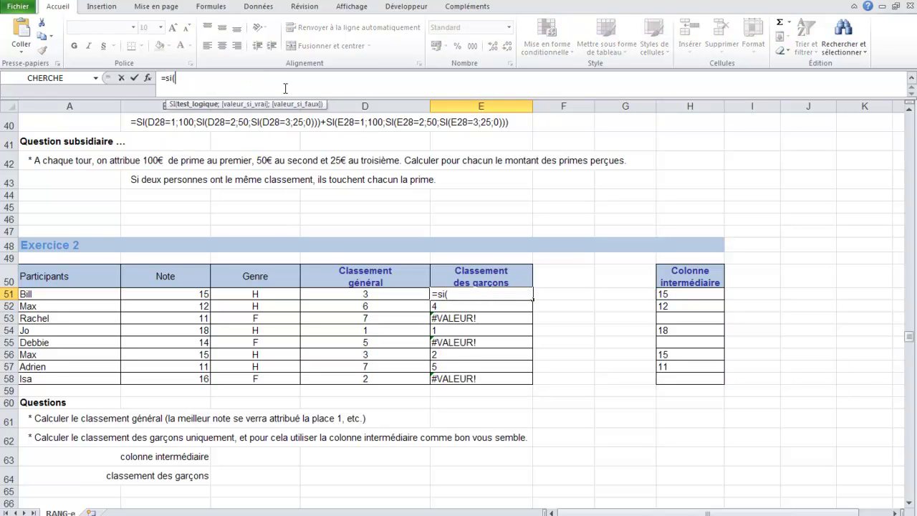
{"action": "left_click", "coordinate": [147, 78]}
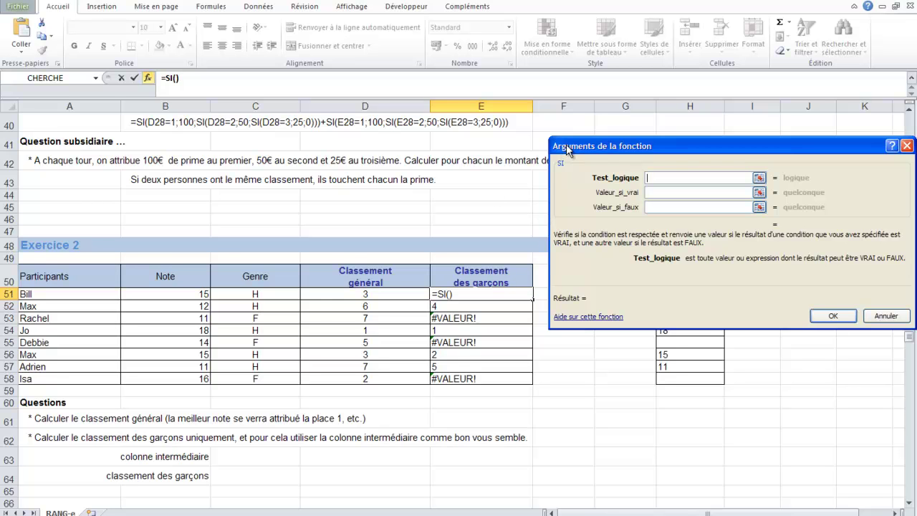
{"action": "left_click_drag", "start_coordinate": [566, 146], "coordinate": [203, 90]}
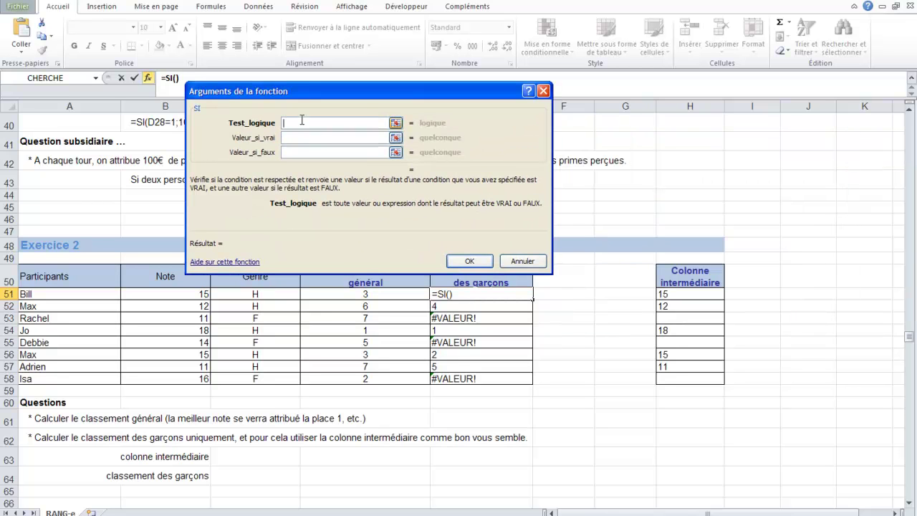
Complete the formula in E51 as =SI(H51="";"";RANG(H51;H$51:H$58)) and fill it down to E58.
{"action": "left_click", "coordinate": [671, 290]}
{"action": "type", "text": "=\"\""}
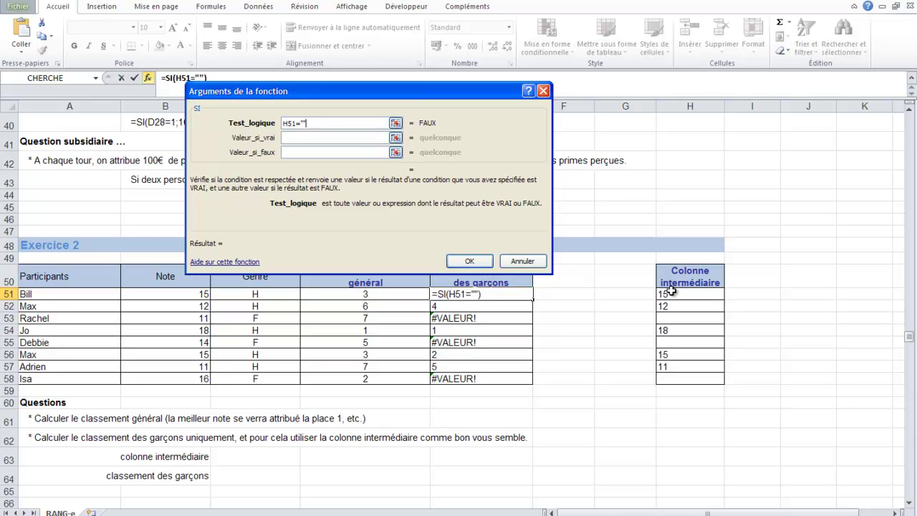
{"action": "left_click", "coordinate": [321, 136]}
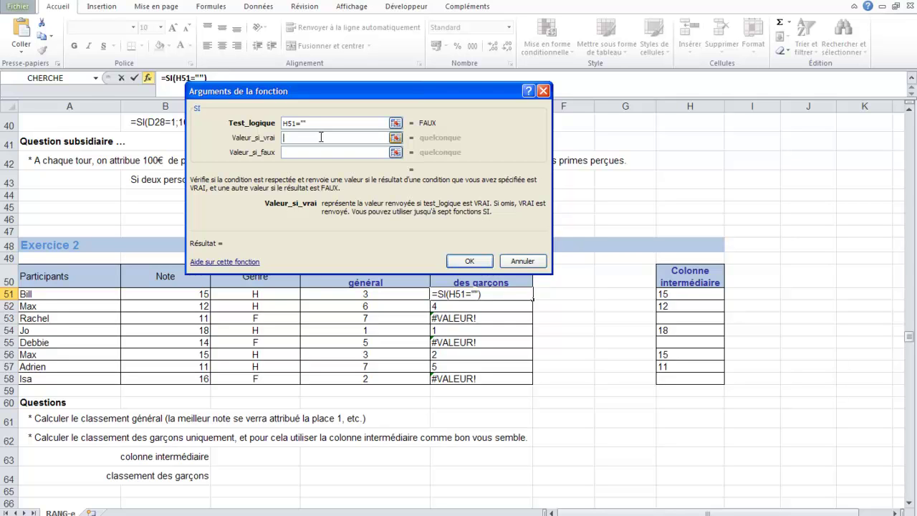
{"action": "type", "text": "\"\""}
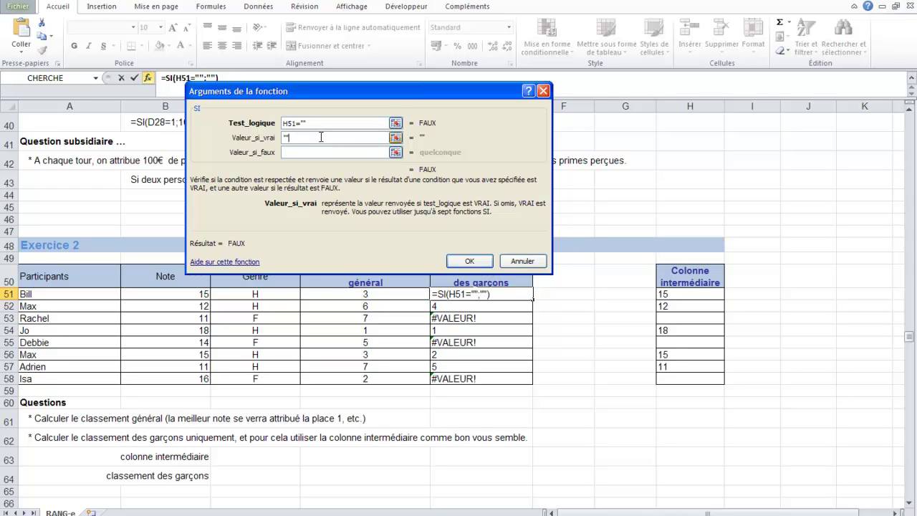
{"action": "left_click", "coordinate": [306, 152]}
{"action": "left_click", "coordinate": [293, 152]}
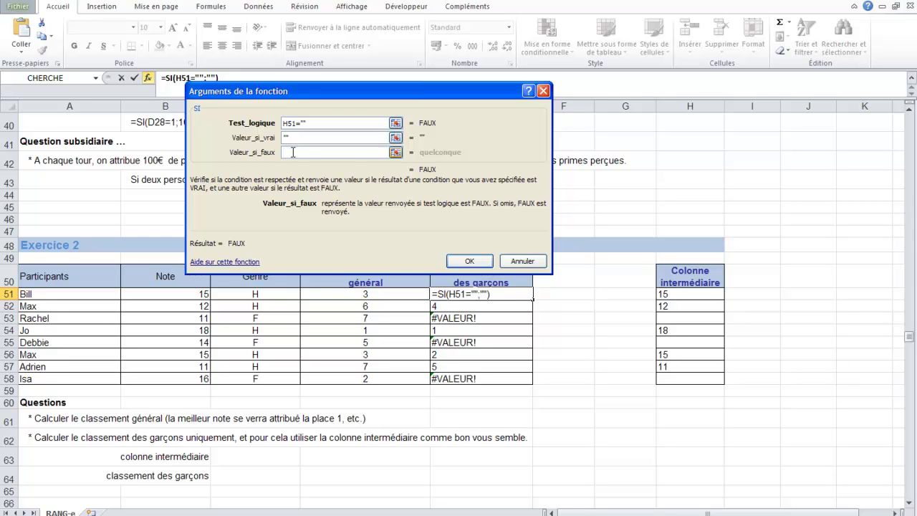
{"action": "key", "text": "ctrl+v"}
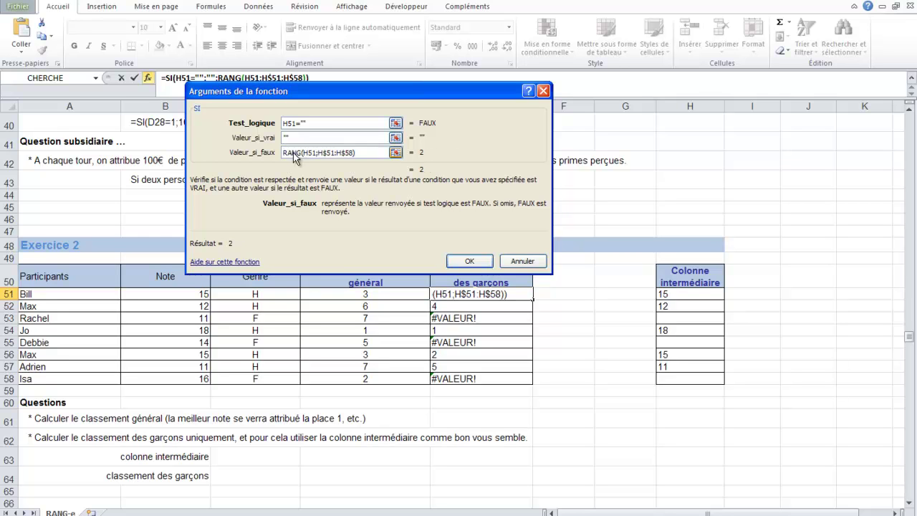
{"action": "left_click", "coordinate": [470, 261]}
{"action": "left_click_drag", "start_coordinate": [533, 300], "coordinate": [536, 378]}
{"action": "left_click", "coordinate": [470, 317]}
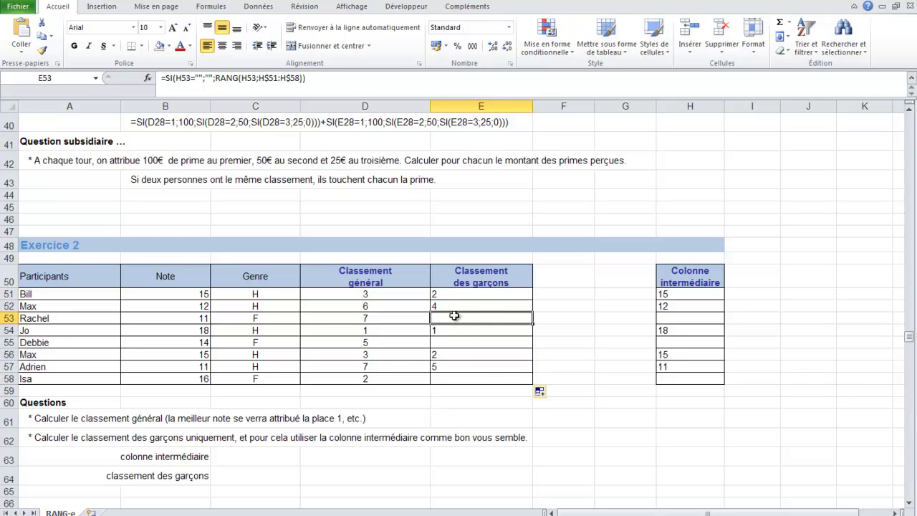
Copy E51's formula into C64 beside classement des garçons as the text =SI(H51="";"";RANG(H51;H$51:H$58)), and increase the cell's indent by one level.
{"action": "left_click", "coordinate": [462, 293]}
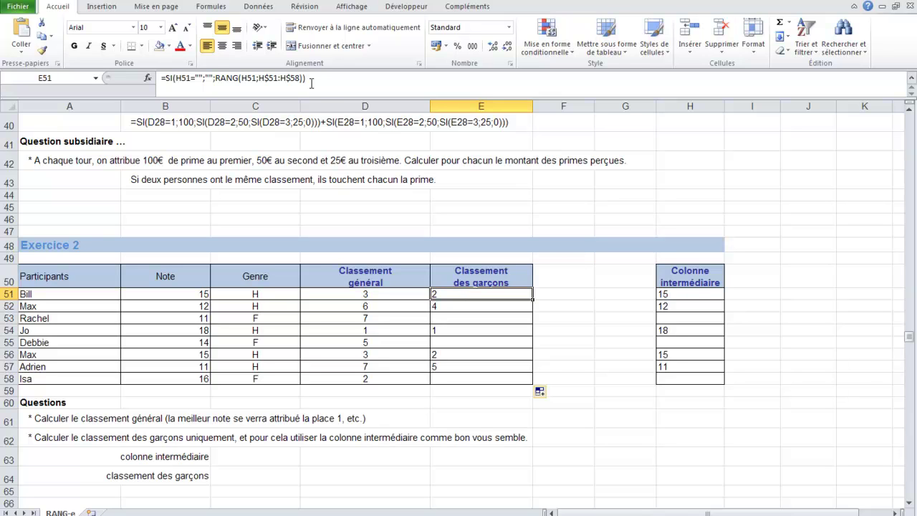
{"action": "left_click_drag", "start_coordinate": [310, 78], "coordinate": [149, 75]}
{"action": "key", "text": "Escape"}
{"action": "left_click", "coordinate": [265, 460]}
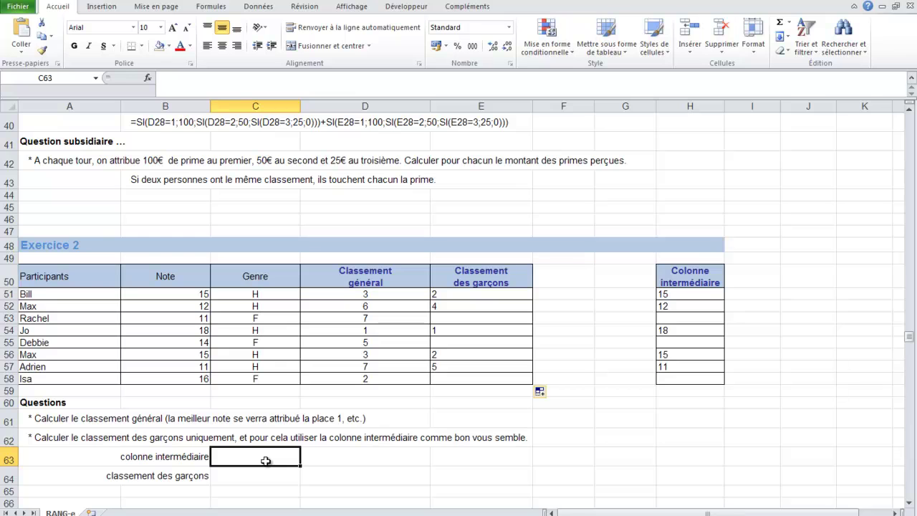
{"action": "double_click", "coordinate": [265, 477]}
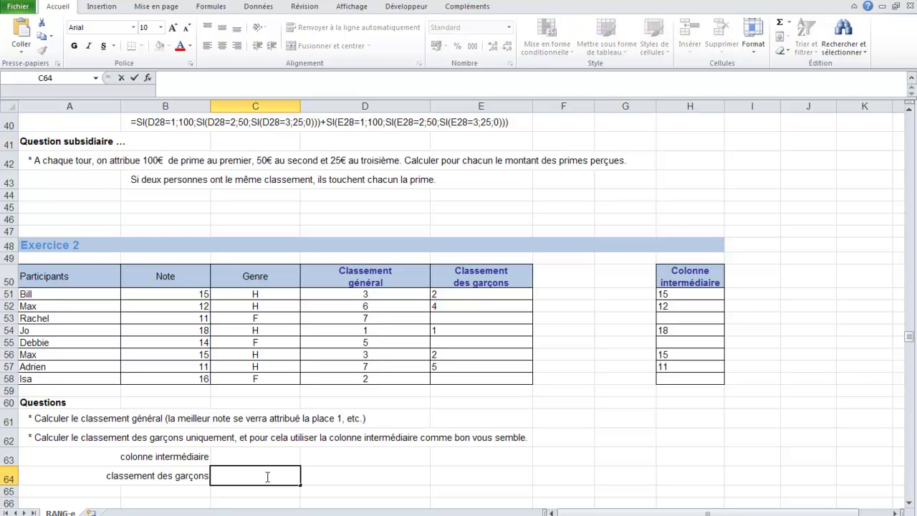
{"action": "type", "text": "=SI(H51=\"\";RANG(H51;H$51:H$58))"}
{"action": "key", "text": "Return"}
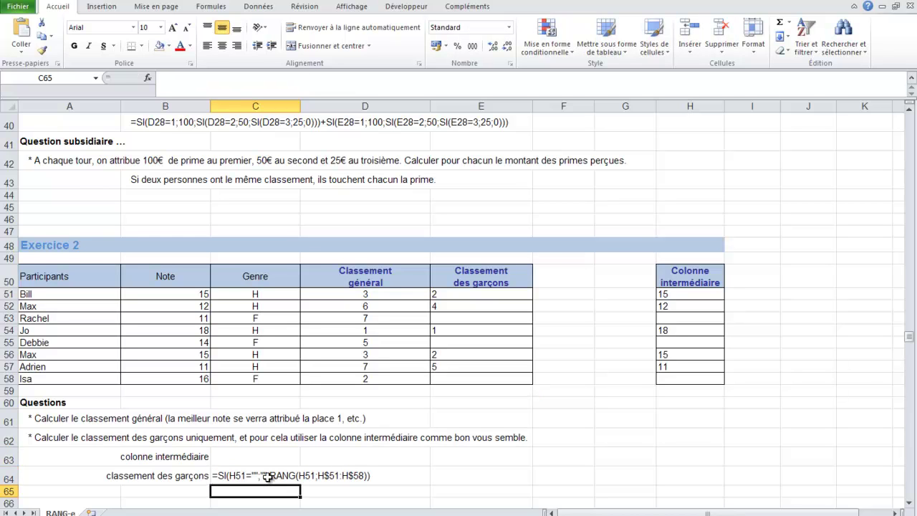
{"action": "left_click", "coordinate": [258, 469]}
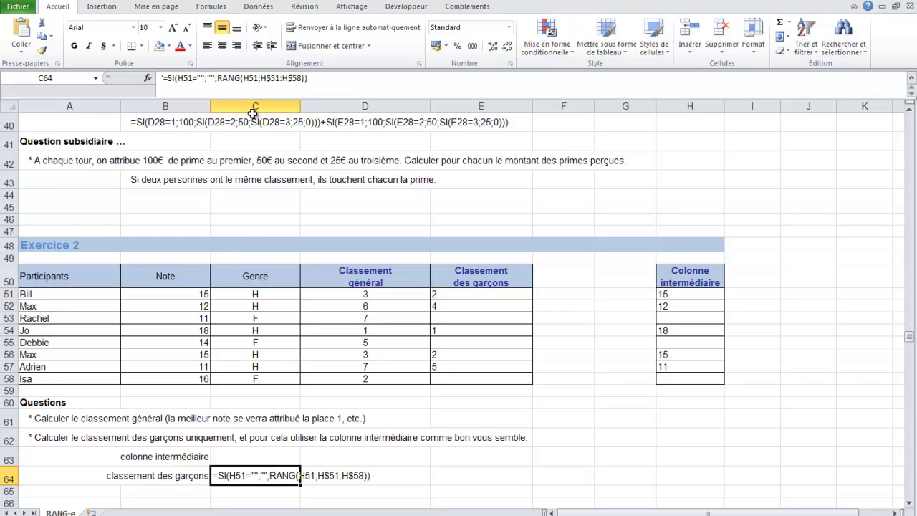
{"action": "left_click", "coordinate": [272, 46]}
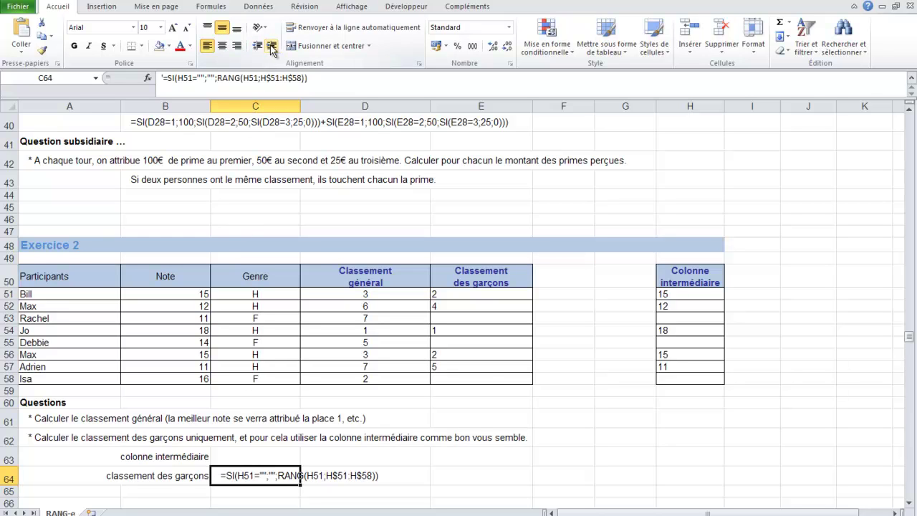
Copy H51's formula into C63 beside colonne intermédiaire as the text =SI(C51="H";B51;"").
{"action": "left_click", "coordinate": [669, 293]}
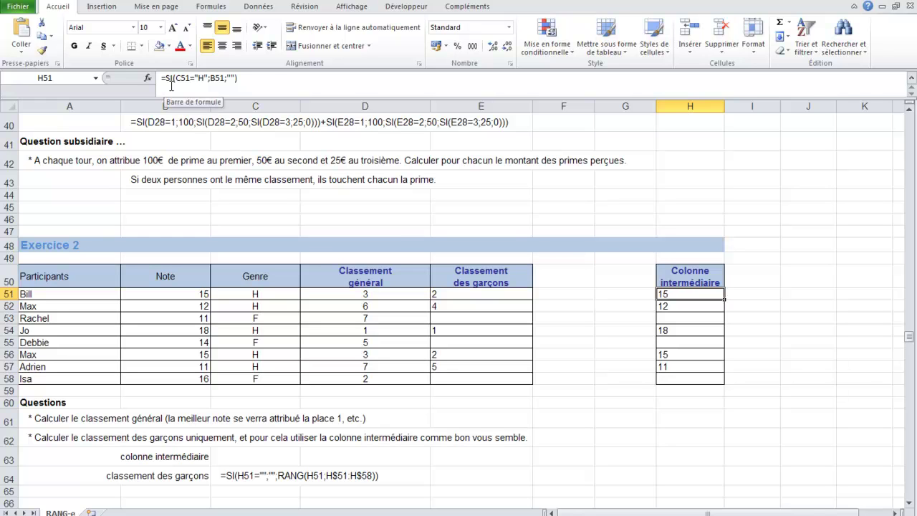
{"action": "left_click_drag", "start_coordinate": [162, 78], "coordinate": [274, 78]}
{"action": "key", "text": "ctrl+c"}
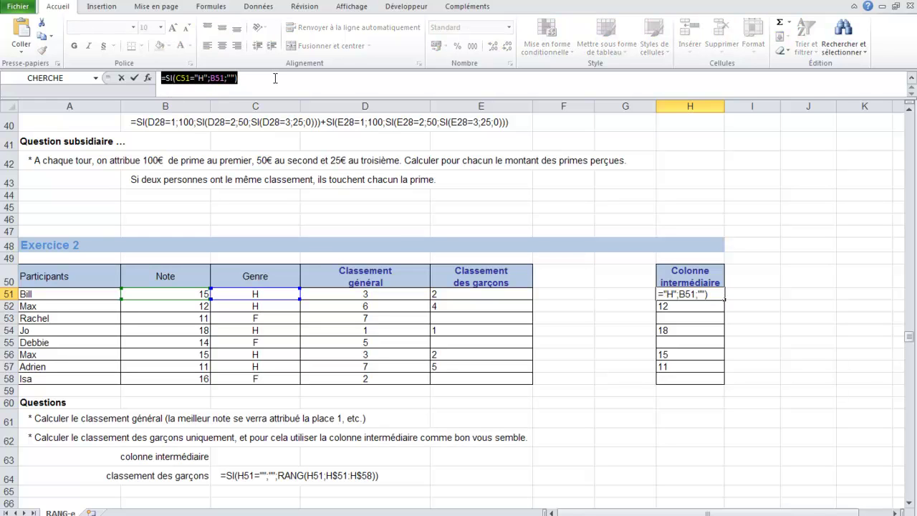
{"action": "key", "text": "Escape"}
{"action": "double_click", "coordinate": [244, 455]}
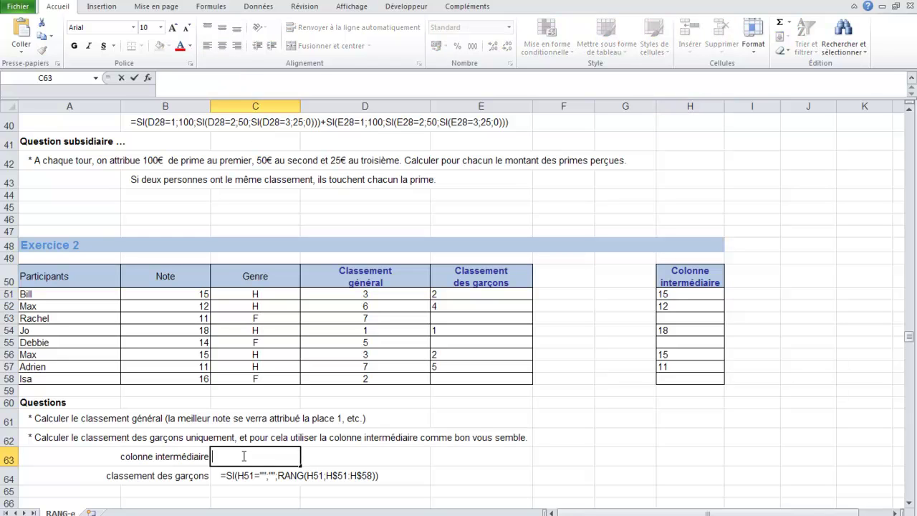
{"action": "type", "text": "'"}
{"action": "key", "text": "ctrl+v"}
{"action": "key", "text": "ctrl+Return"}
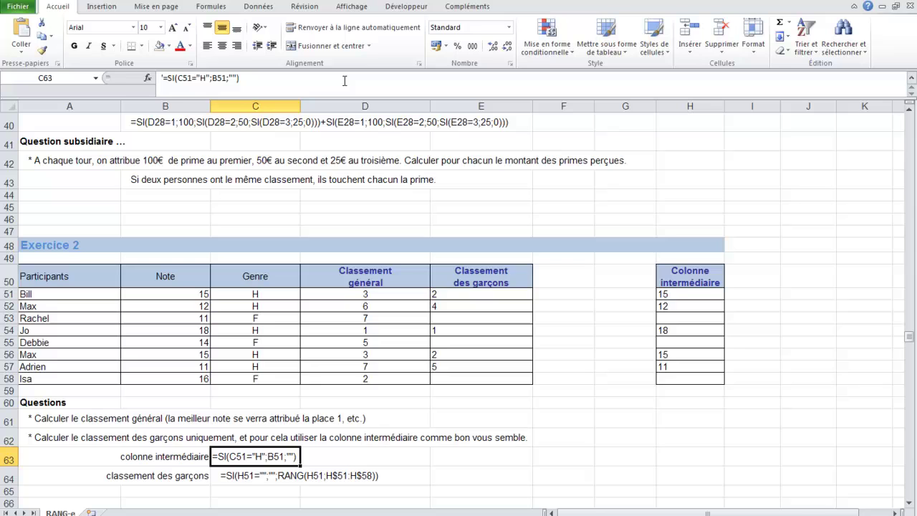